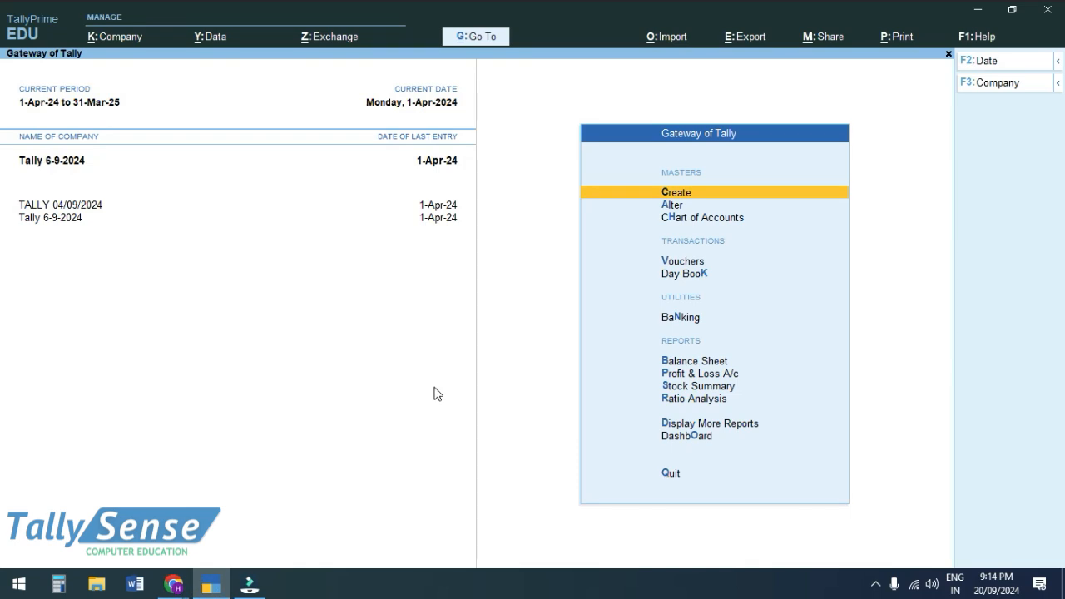
- In Tally 6-9-2024's features (F11), set Show all features and Maintain Payroll to Yes, then accept
{"action": "key", "text": "F11"}
{"action": "key", "text": "Return"}
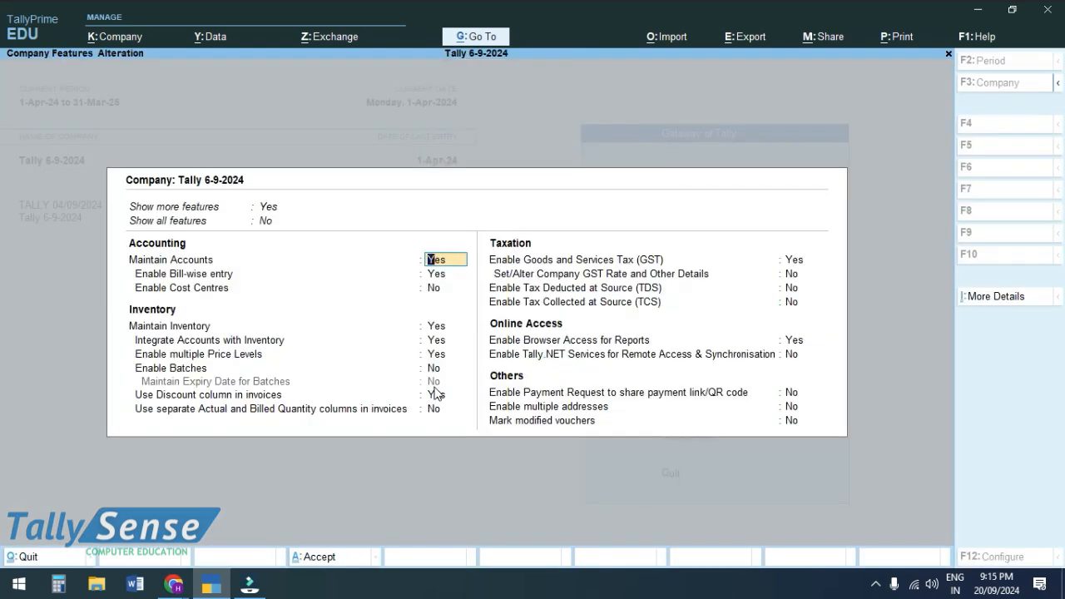
{"action": "key", "text": "Up"}
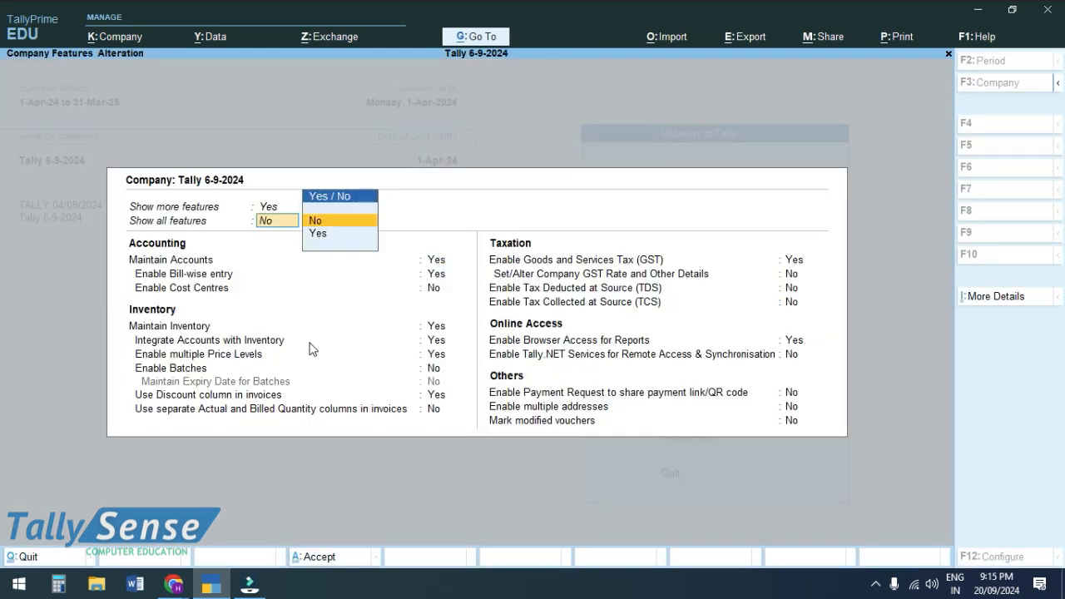
{"action": "key", "text": "Down"}
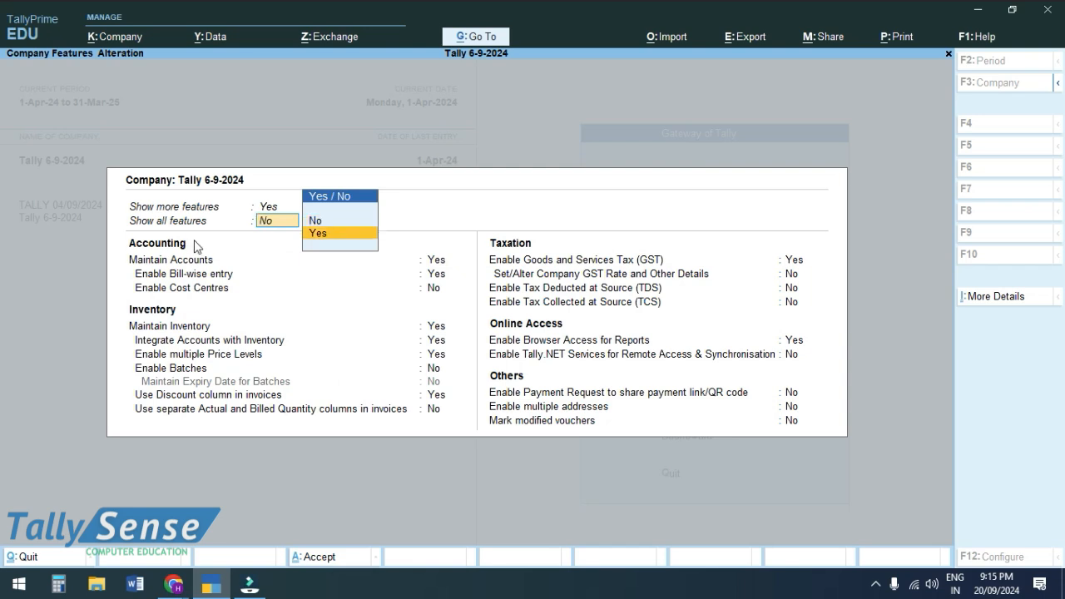
{"action": "key", "text": "Return"}
{"action": "key", "text": "Down"}
{"action": "key", "text": "Down"}
{"action": "key", "text": "Down"}
{"action": "key", "text": "Down"}
{"action": "key", "text": "Down"}
{"action": "key", "text": "Down"}
{"action": "key", "text": "Down"}
{"action": "key", "text": "Down"}
{"action": "key", "text": "Down"}
{"action": "key", "text": "Down"}
{"action": "key", "text": "Down"}
{"action": "key", "text": "Down"}
{"action": "key", "text": "Down"}
{"action": "key", "text": "Down"}
{"action": "key", "text": "Down"}
{"action": "key", "text": "Down"}
{"action": "key", "text": "Down"}
{"action": "key", "text": "Down"}
{"action": "key", "text": "Down"}
{"action": "key", "text": "Down"}
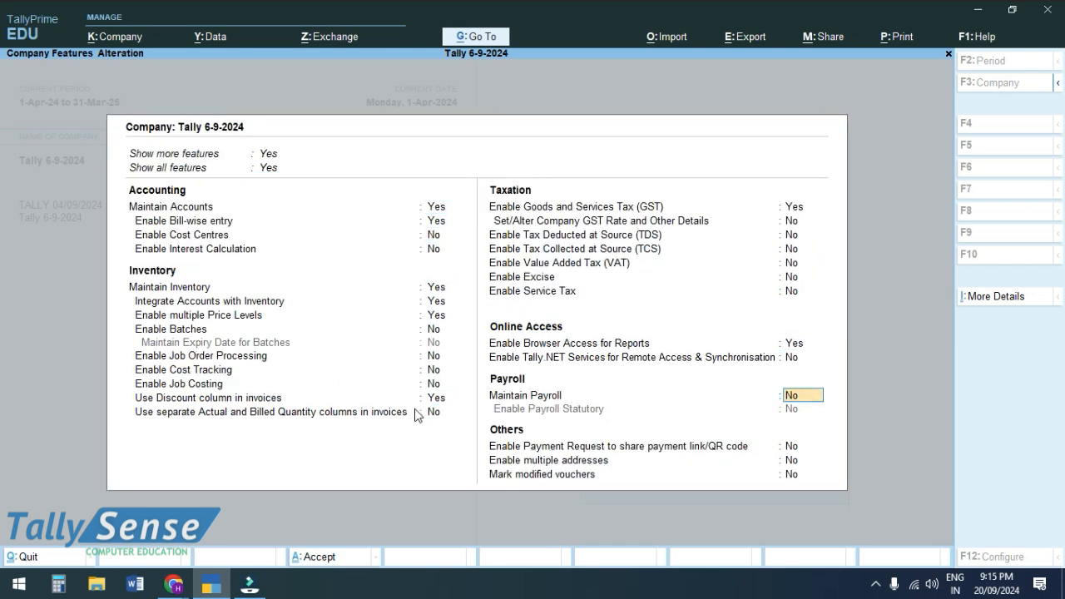
{"action": "type", "text": "y"}
{"action": "key", "text": "Return"}
{"action": "key", "text": "ctrl"}
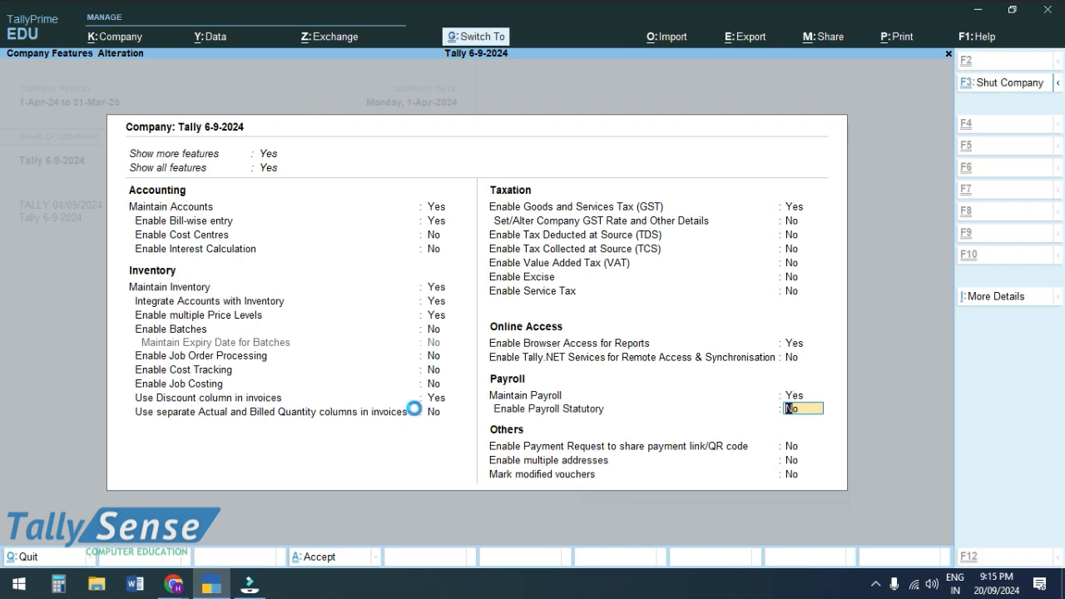
{"action": "key", "text": "ctrl+a"}
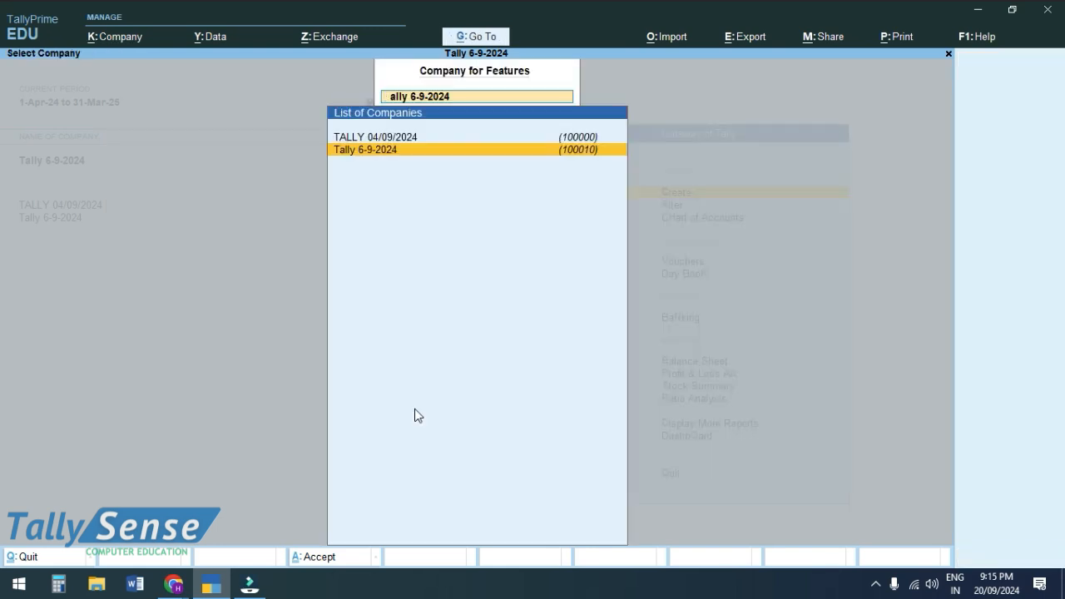
- Create the simple work units MIN and HR under Units (Work)
{"action": "key", "text": "Escape"}
{"action": "key", "text": "Return"}
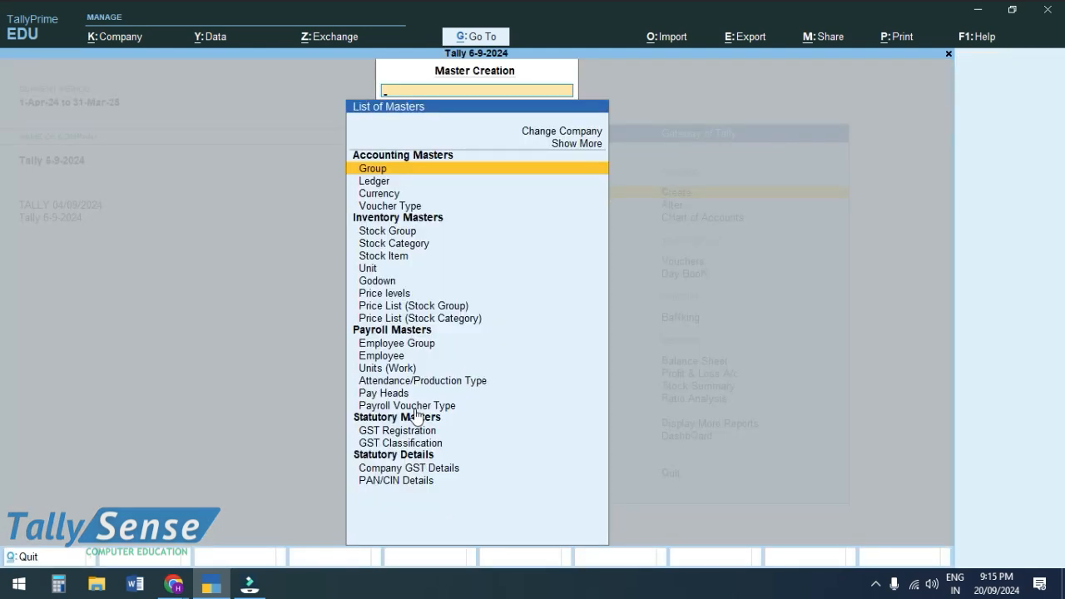
{"action": "key", "text": "Down"}
{"action": "key", "text": "Down"}
{"action": "key", "text": "Down"}
{"action": "key", "text": "Down"}
{"action": "key", "text": "Down"}
{"action": "key", "text": "Down"}
{"action": "key", "text": "Down"}
{"action": "key", "text": "Down"}
{"action": "key", "text": "Down"}
{"action": "key", "text": "Down"}
{"action": "key", "text": "Down"}
{"action": "key", "text": "Down"}
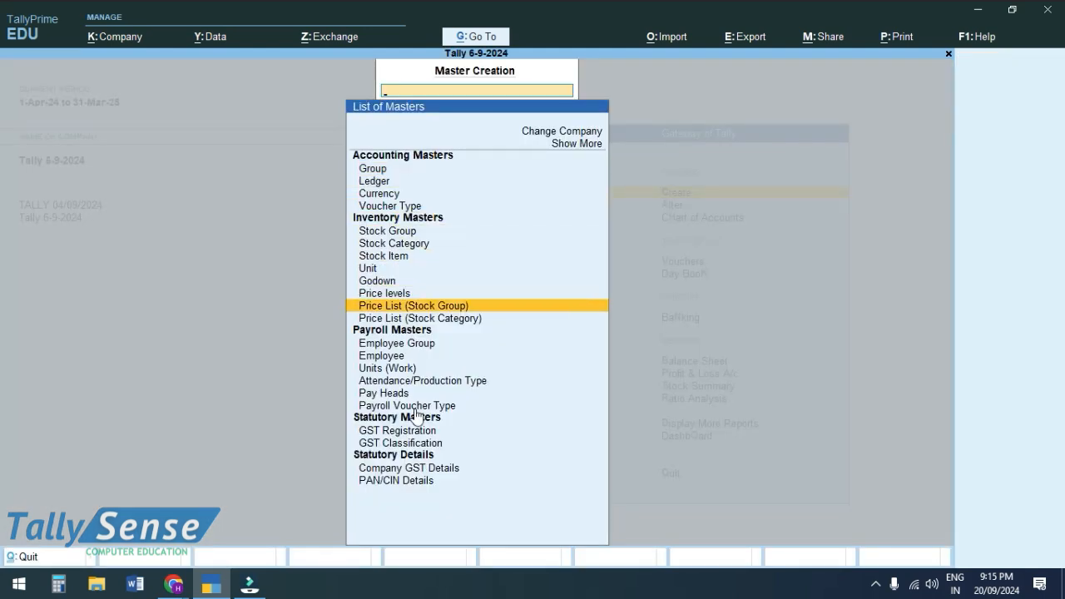
{"action": "key", "text": "Down"}
{"action": "key", "text": "Down"}
{"action": "key", "text": "Down"}
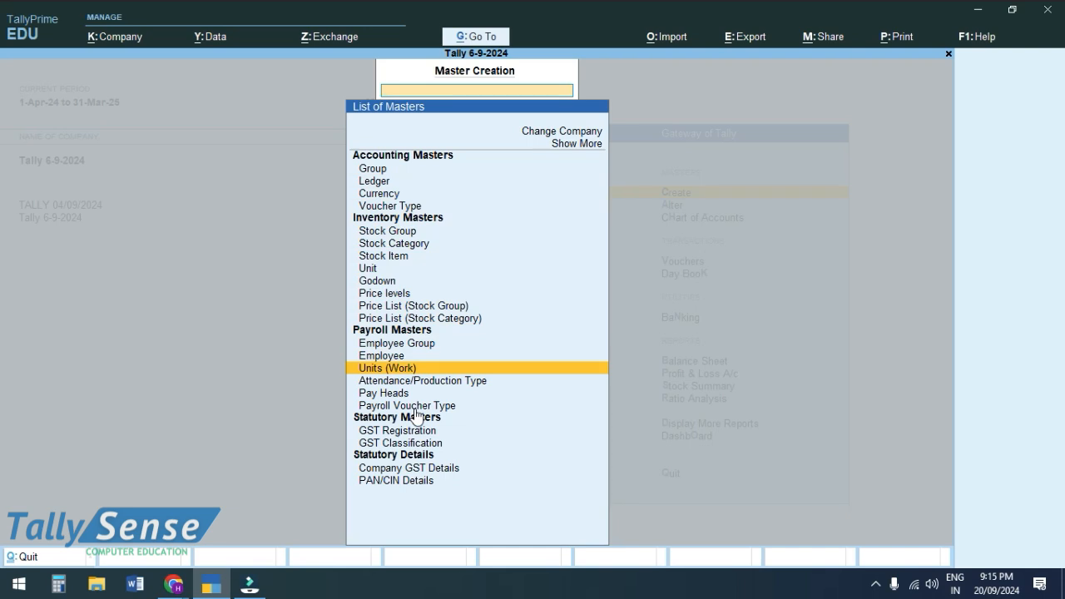
{"action": "key", "text": "Return"}
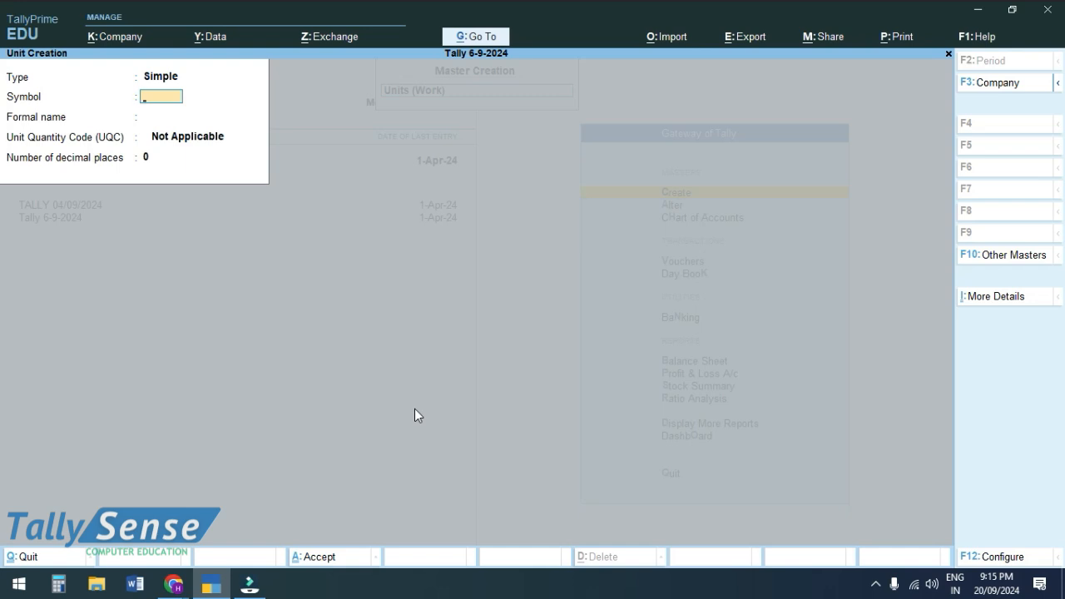
{"action": "type", "text": "min"}
{"action": "key", "text": "BackSpace"}
{"action": "key", "text": "BackSpace"}
{"action": "key", "text": "BackSpace"}
{"action": "type", "text": "MIN"}
{"action": "key", "text": "ctrl"}
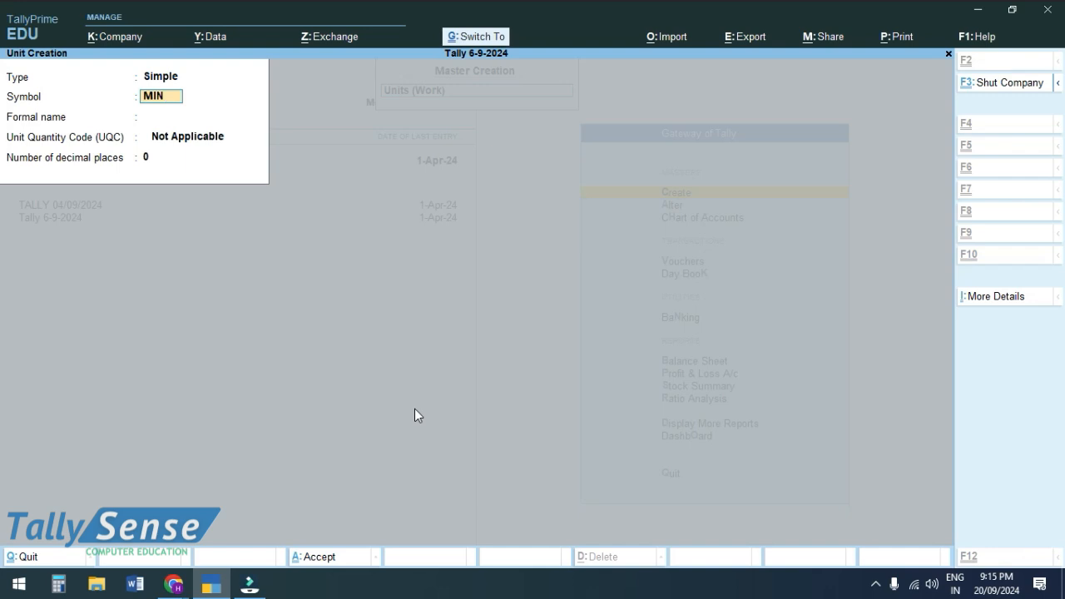
{"action": "key", "text": "ctrl+BackSpace"}
{"action": "type", "text": "HR"}
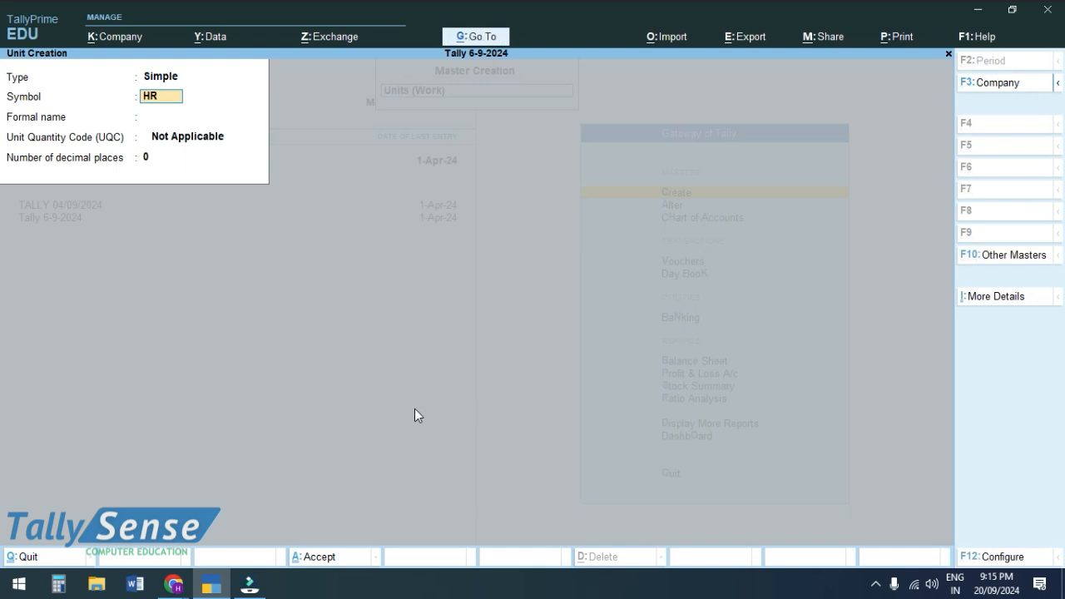
{"action": "key", "text": "Return"}
{"action": "key", "text": "Return"}
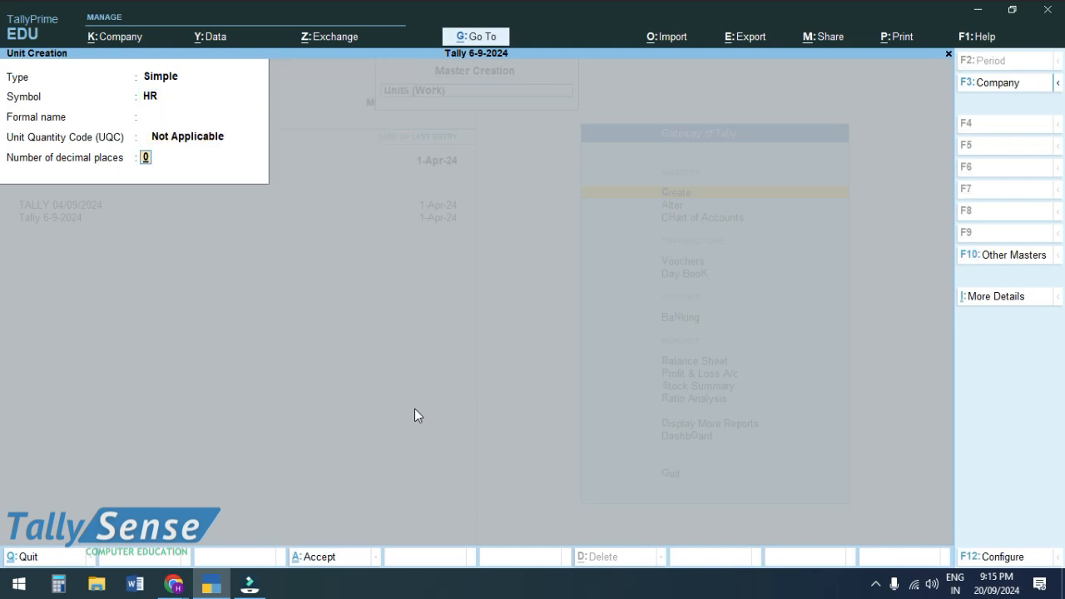
{"action": "type", "text": "2"}
{"action": "key", "text": "Return"}
{"action": "key", "text": "Return"}
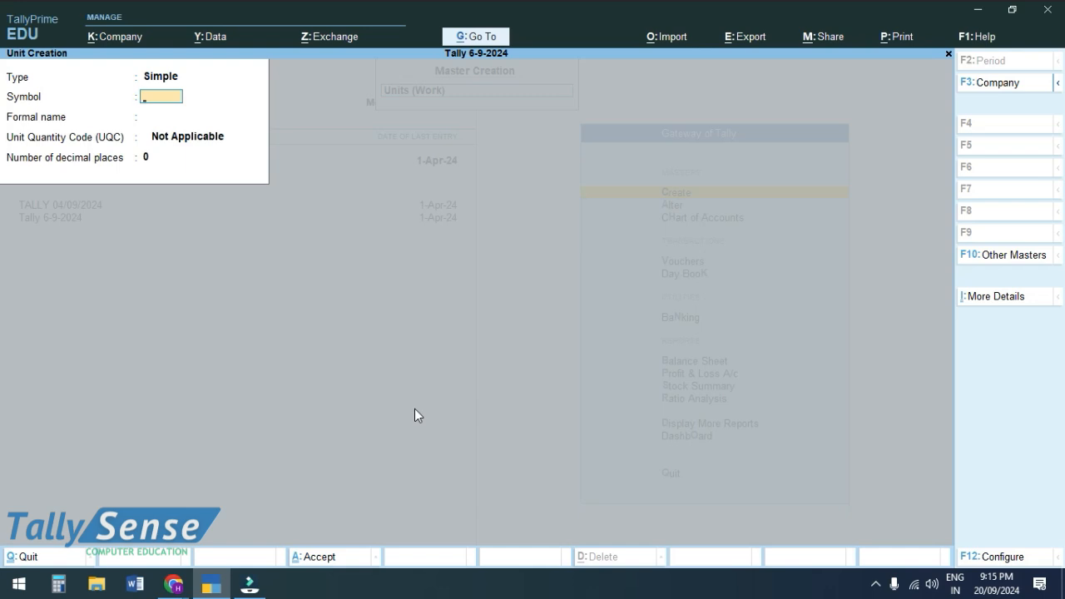
- Create the compound work unit Hr of 60 min and leave unit creation
{"action": "key", "text": "BackSpace"}
{"action": "key", "text": "Up"}
{"action": "key", "text": "Return"}
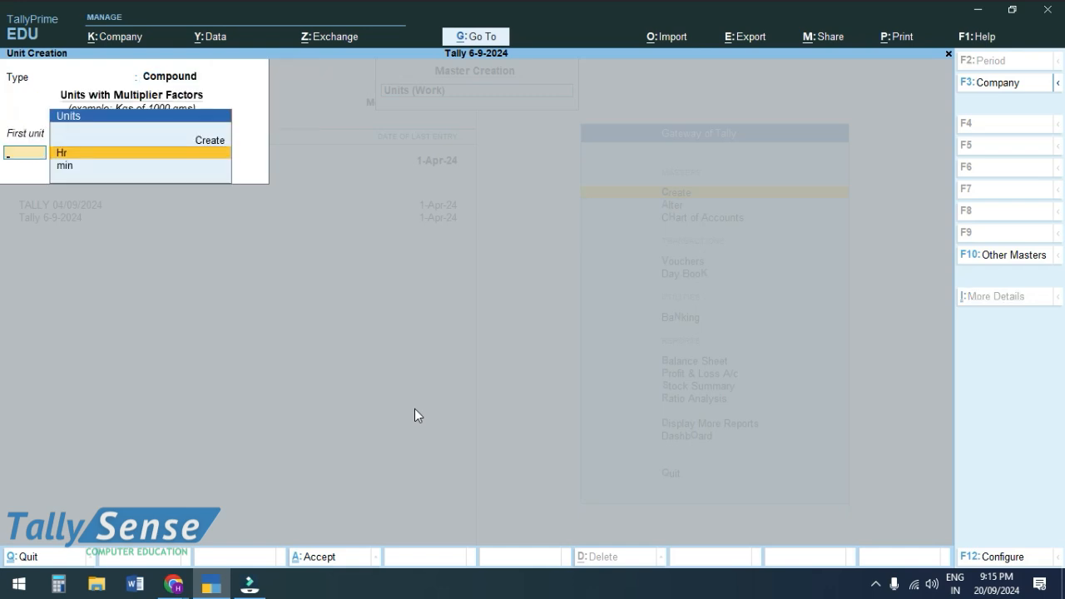
{"action": "key", "text": "Return"}
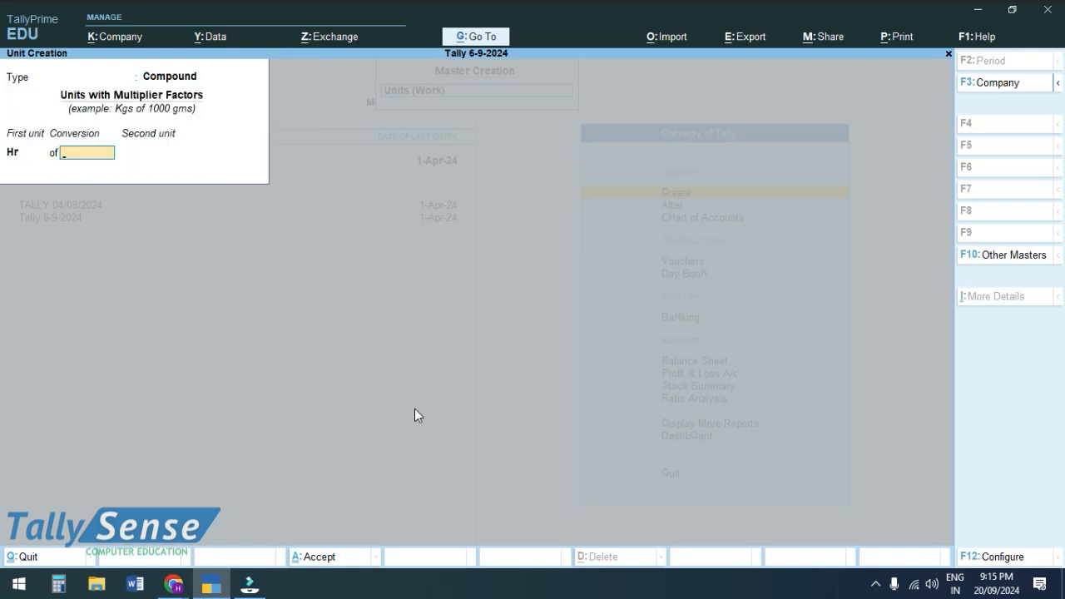
{"action": "type", "text": "60"}
{"action": "key", "text": "Return"}
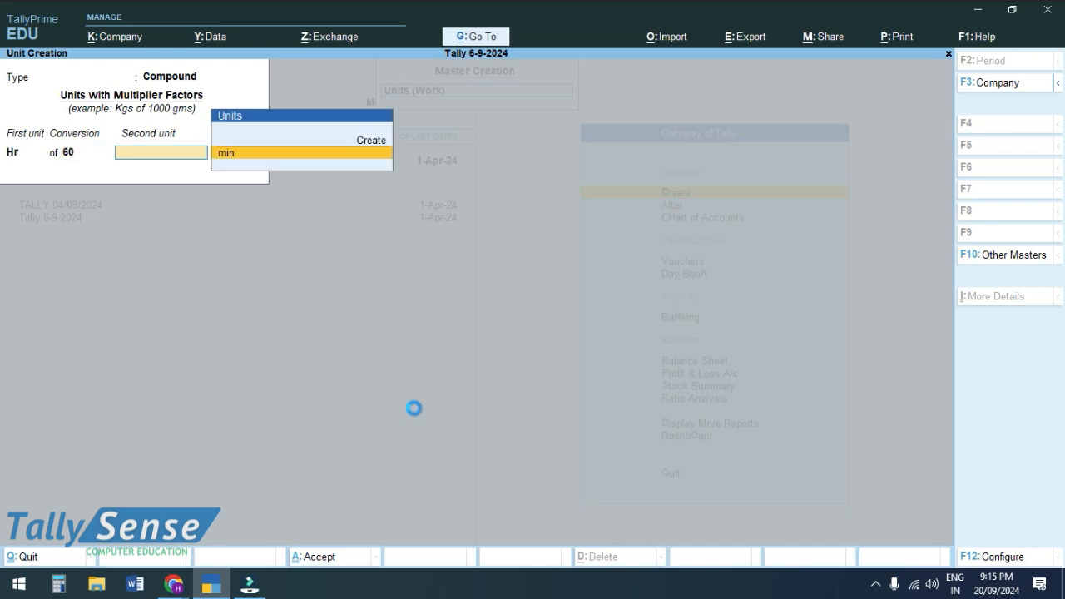
{"action": "key", "text": "Return"}
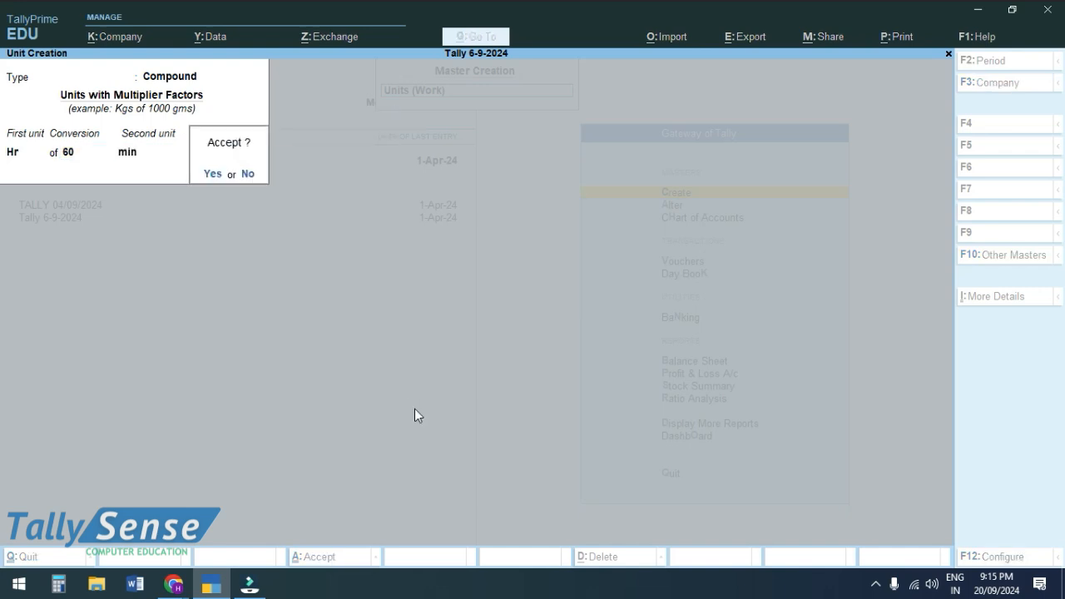
{"action": "key", "text": "Return"}
{"action": "key", "text": "Escape"}
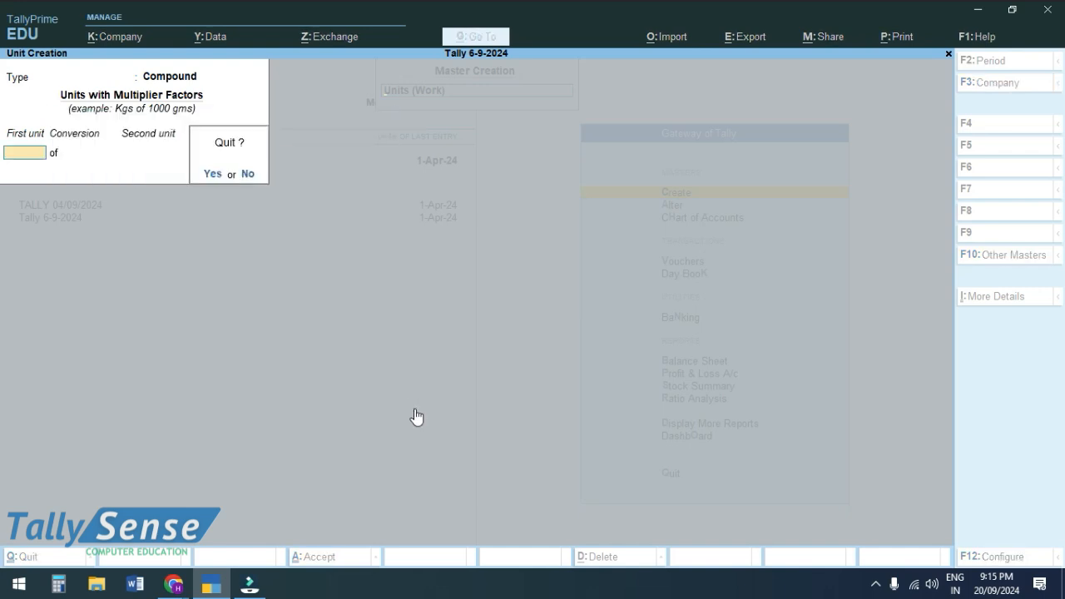
{"action": "key", "text": "Return"}
{"action": "key", "text": "Down"}
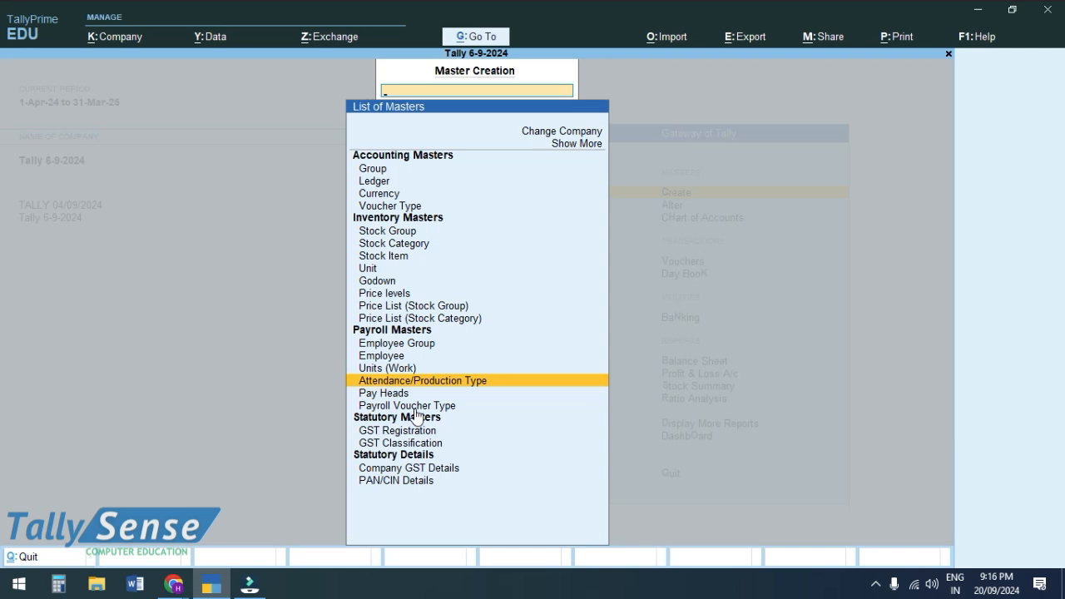
- Create the SICK LEAVE attendance type as paid leave in days
{"action": "key", "text": "Return"}
{"action": "type", "text": "S"}
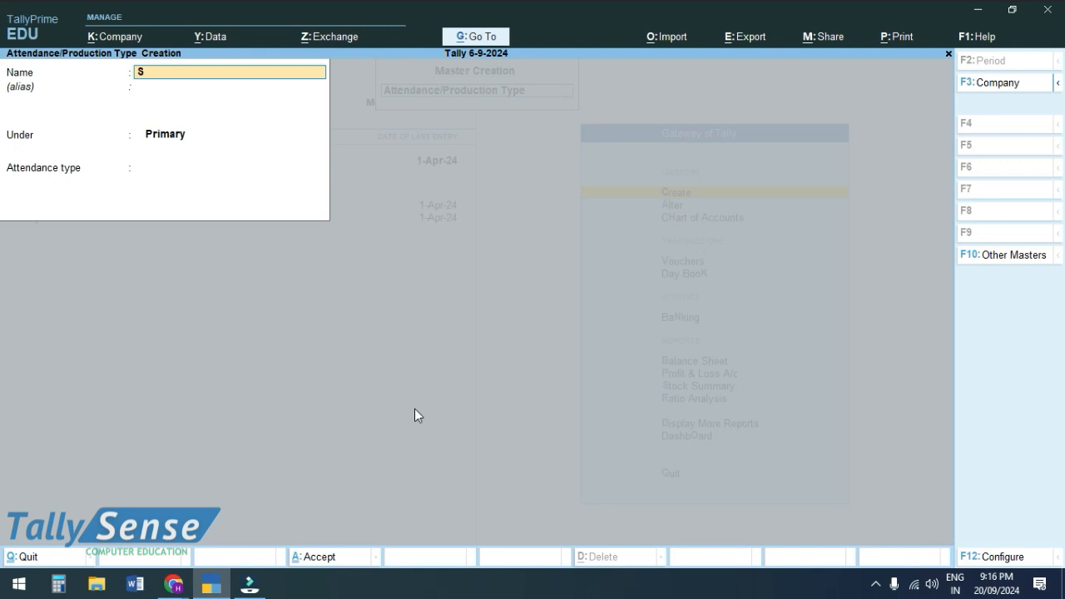
{"action": "type", "text": "ICK LEAVE"}
{"action": "key", "text": "Return"}
{"action": "key", "text": "Return"}
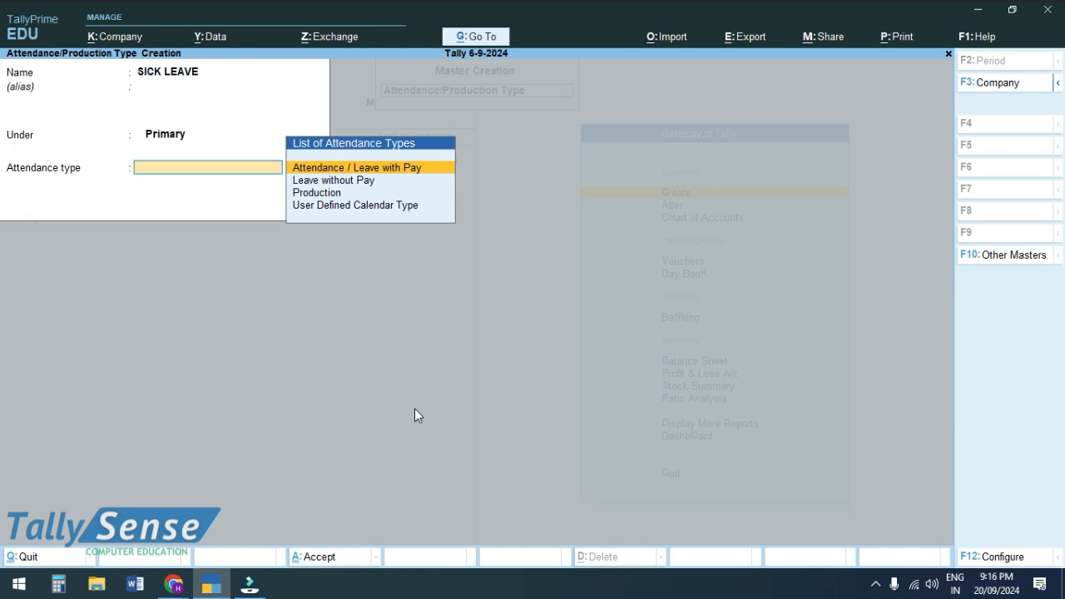
{"action": "key", "text": "Return"}
{"action": "key", "text": "Return"}
{"action": "key", "text": "Return"}
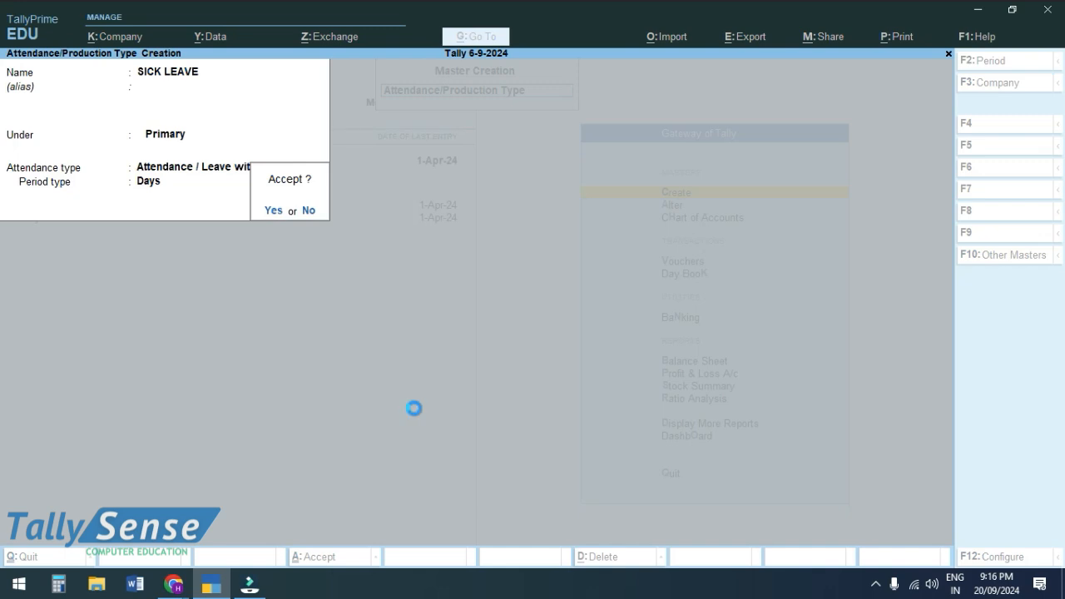
- Create the ABSENT attendance type under Primary as Leave without Pay
{"action": "type", "text": "ABSENT"}
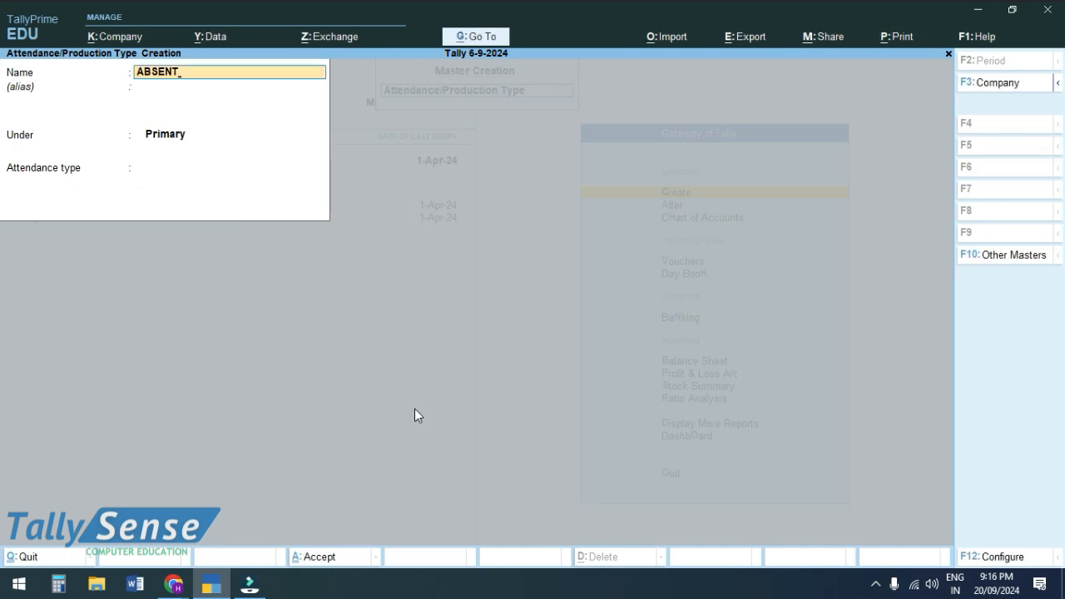
{"action": "key", "text": "Return"}
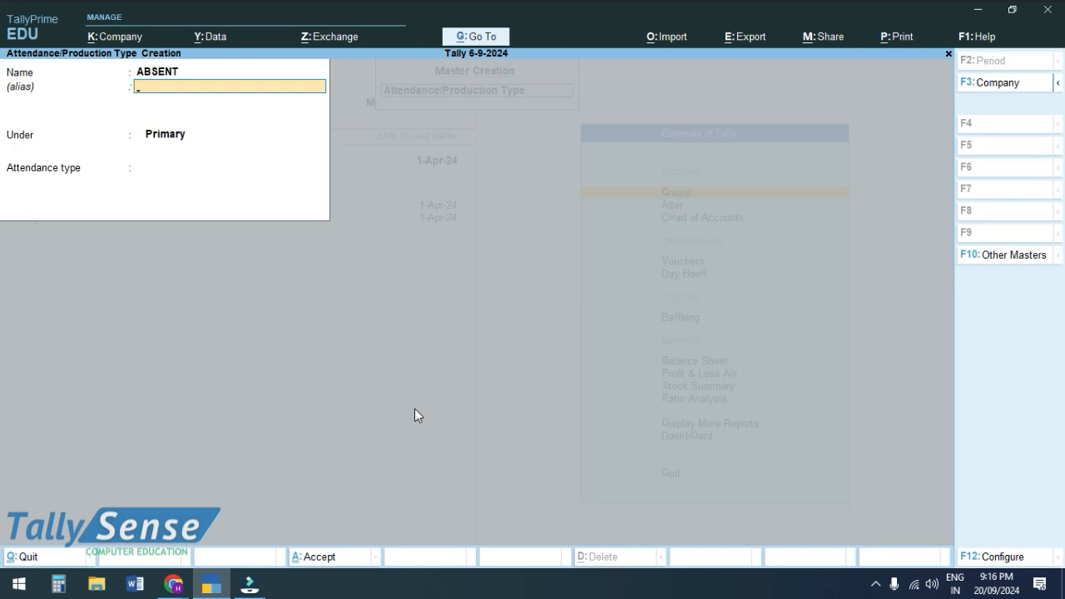
{"action": "key", "text": "Return"}
{"action": "key", "text": "Return"}
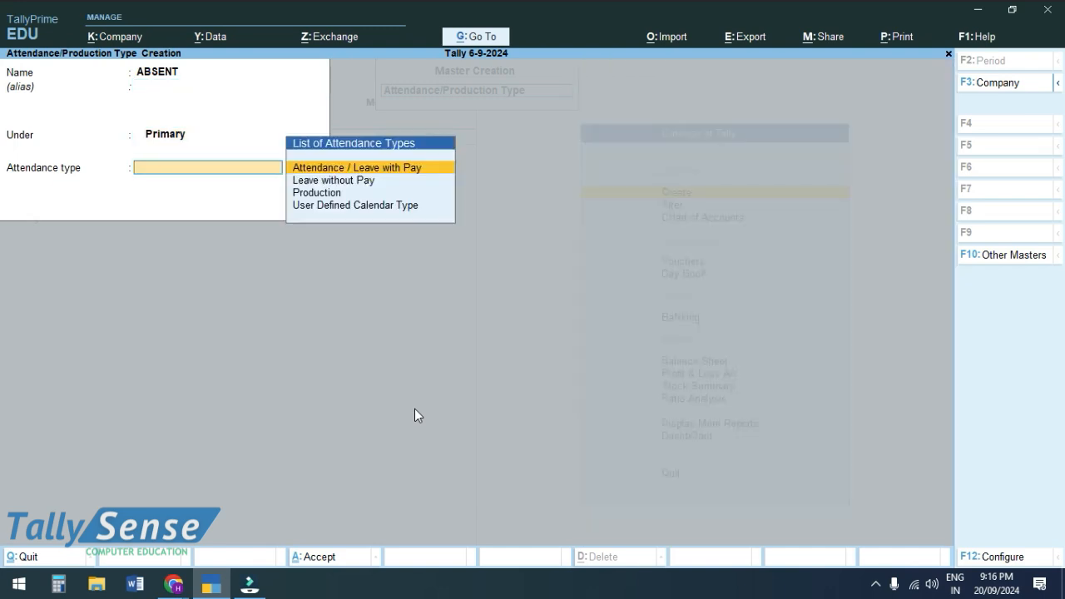
{"action": "key", "text": "Down"}
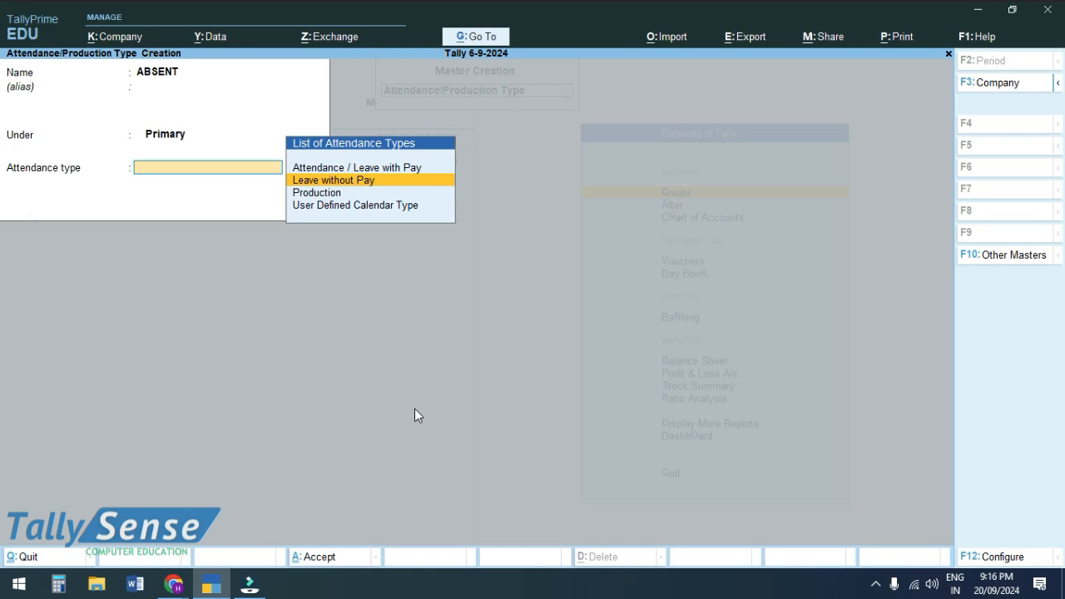
{"action": "key", "text": "Return"}
{"action": "key", "text": "Return"}
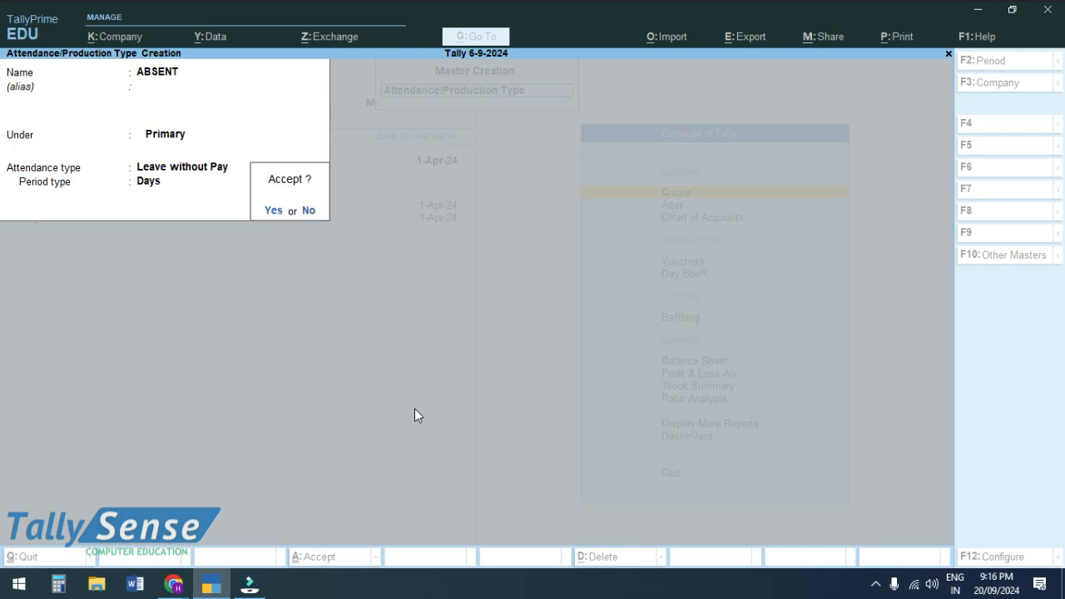
{"action": "key", "text": "Return"}
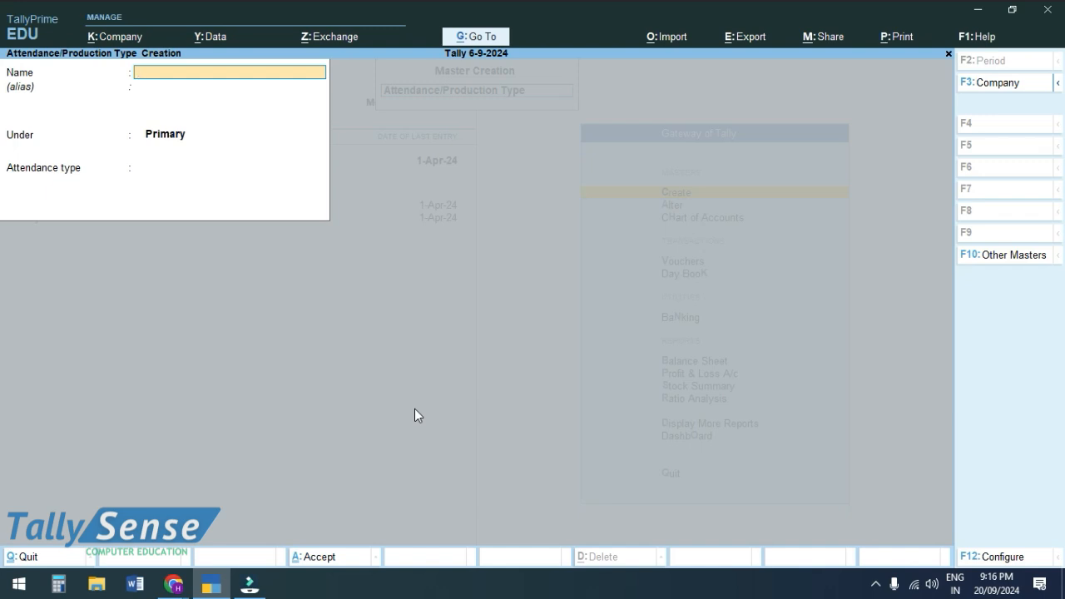
- Create the OVER TIME production type measured in Hr of 60 min
{"action": "type", "text": "OVER TIME"}
{"action": "key", "text": "Return"}
{"action": "key", "text": "Return"}
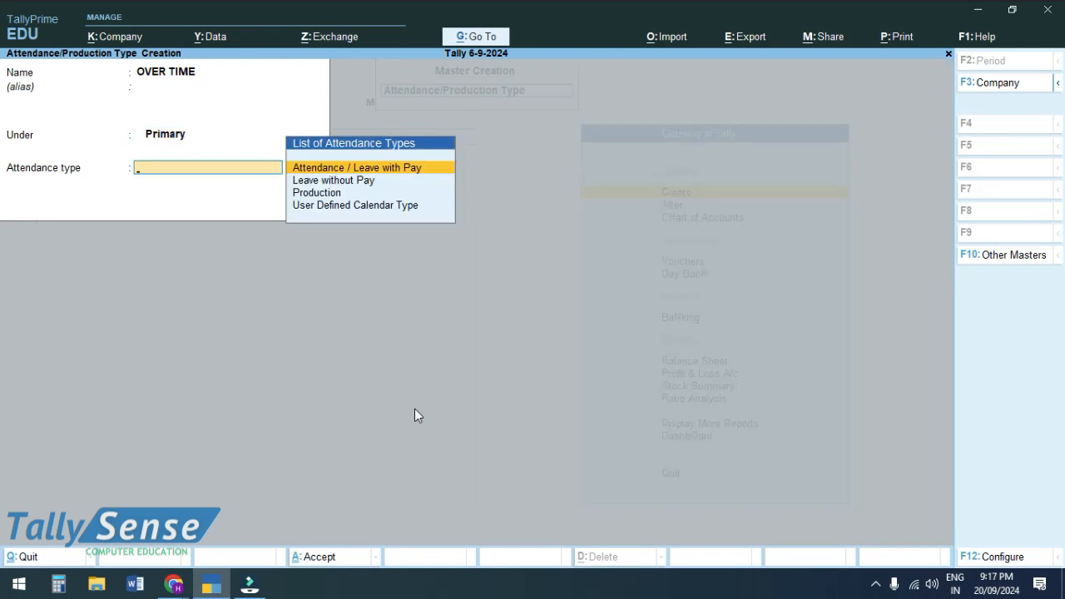
{"action": "key", "text": "Down"}
{"action": "key", "text": "Down"}
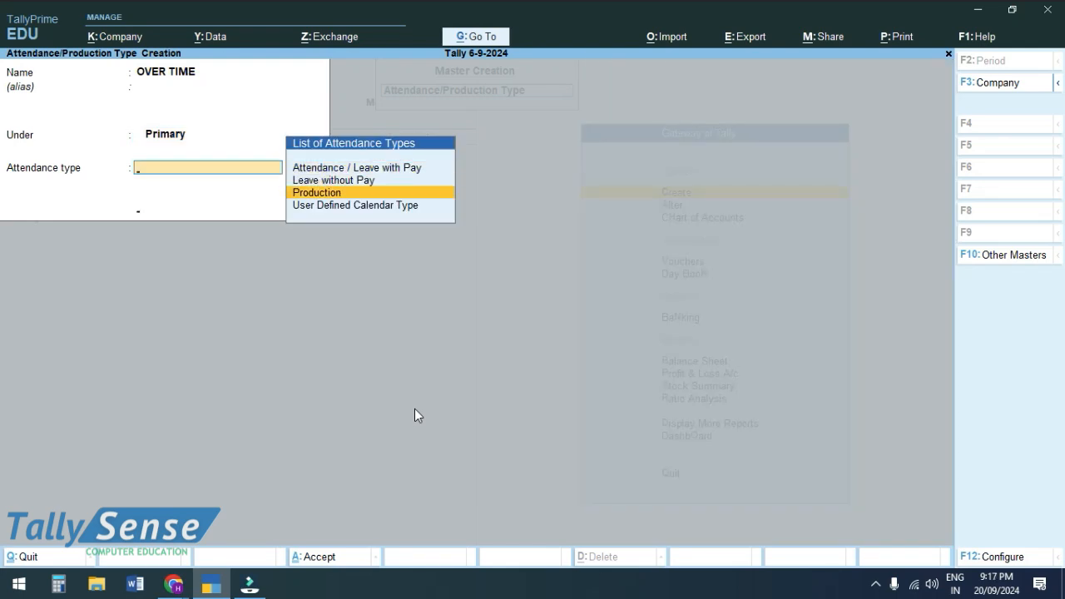
{"action": "key", "text": "Return"}
{"action": "key", "text": "Down"}
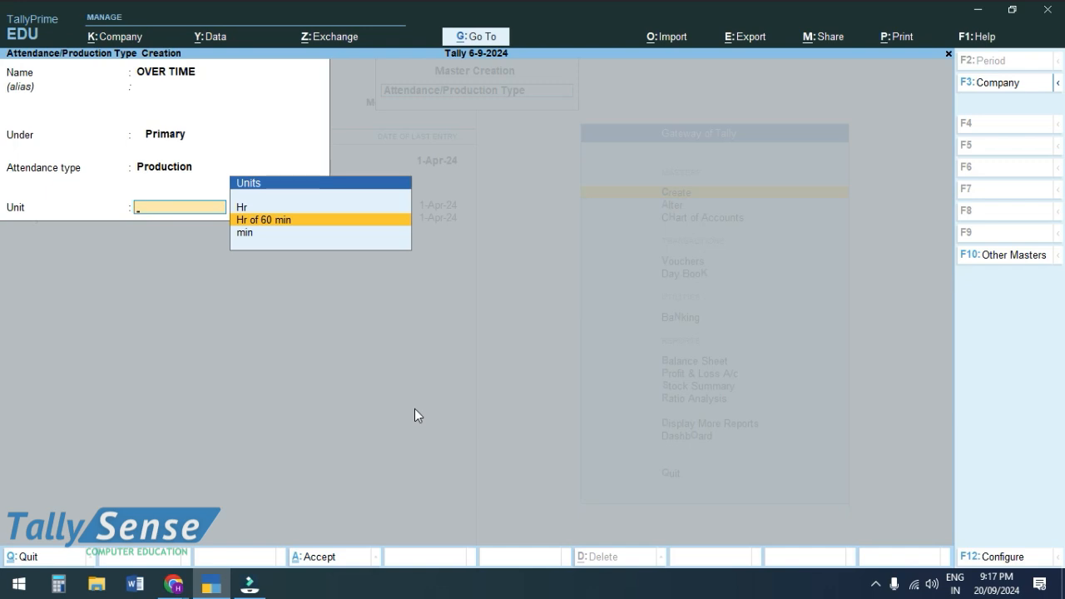
{"action": "key", "text": "Return"}
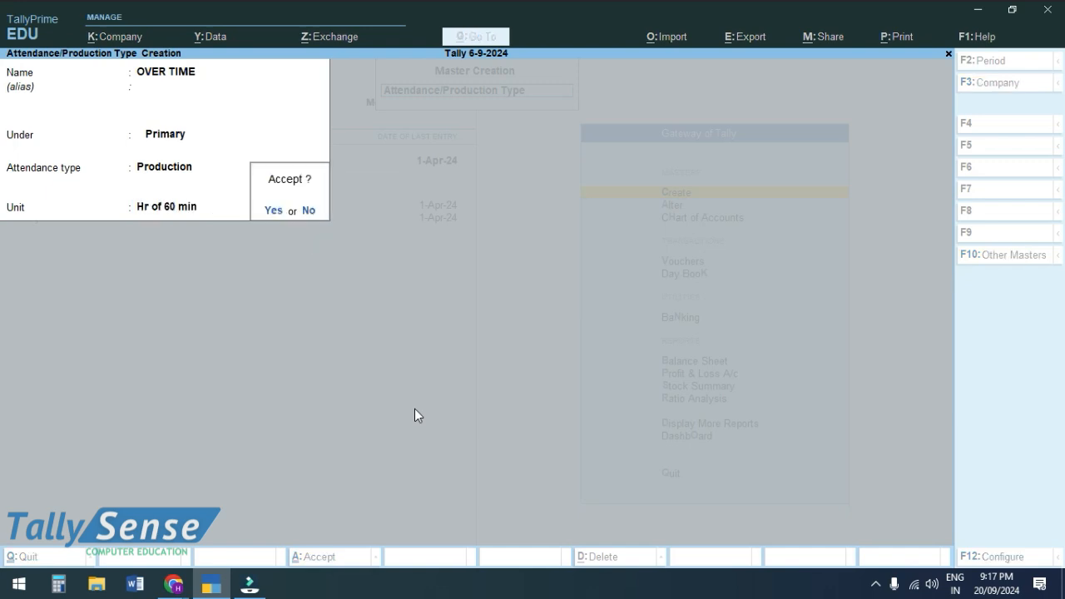
{"action": "key", "text": "Return"}
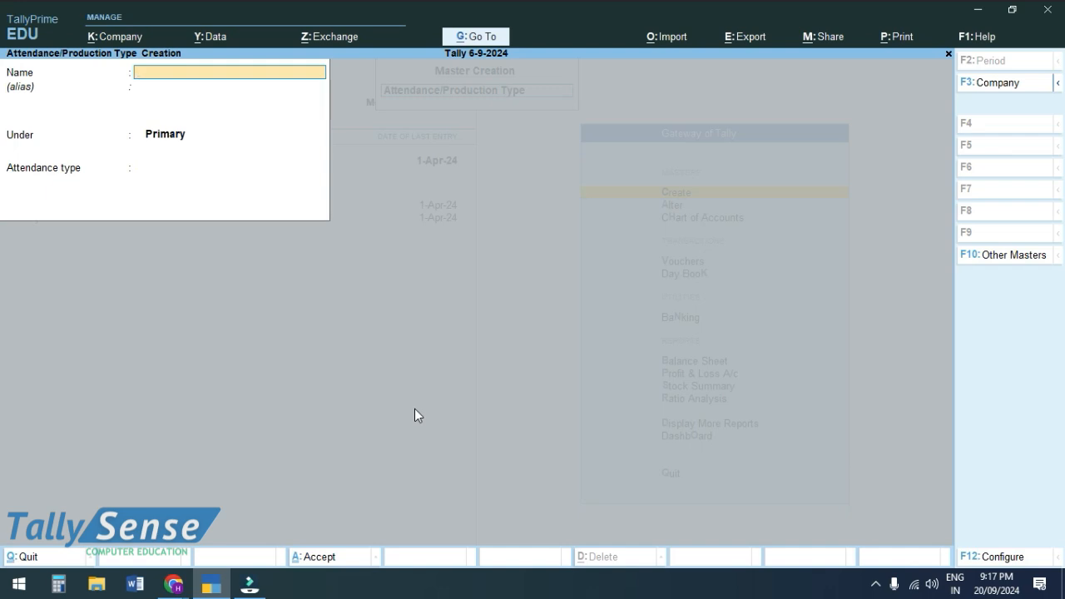
{"action": "key", "text": "Escape"}
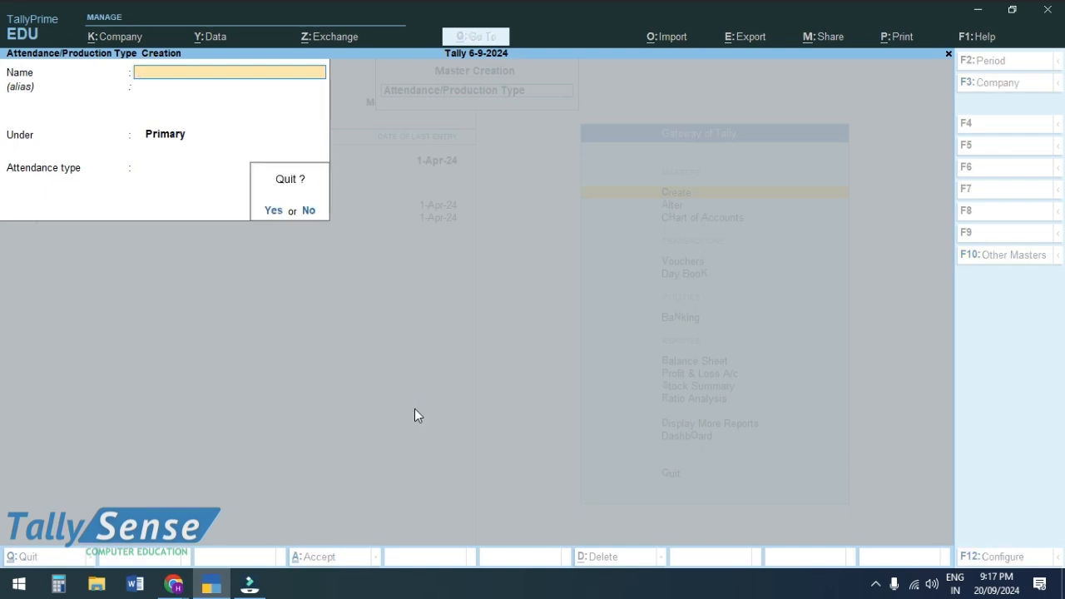
- Start pay head BASIC SALARY: Fixed earning under Indirect Expenses, affects net salary, gratuity No
{"action": "key", "text": "Return"}
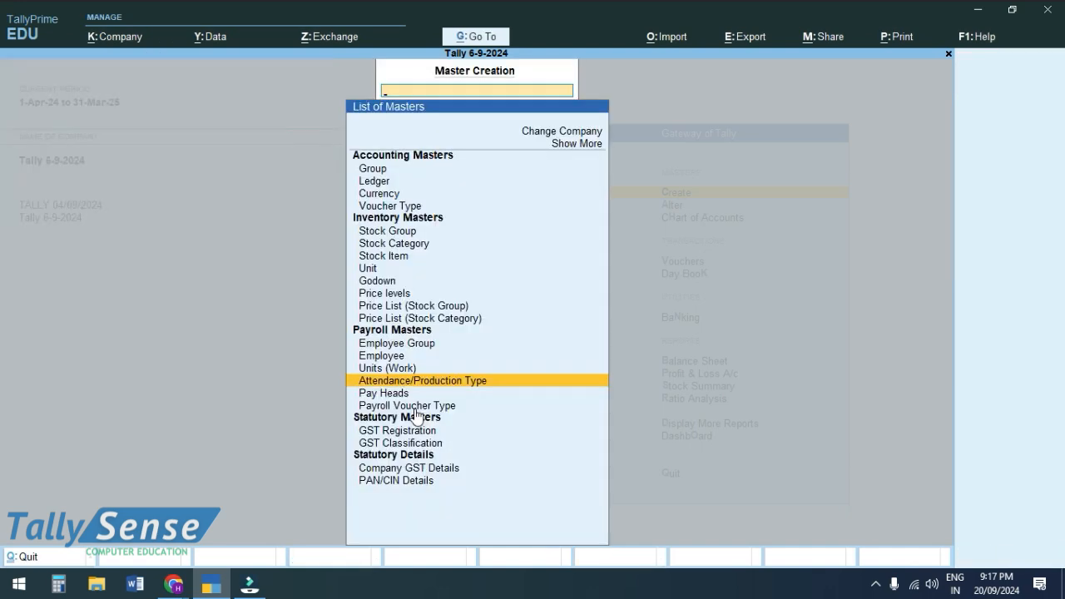
{"action": "key", "text": "Down"}
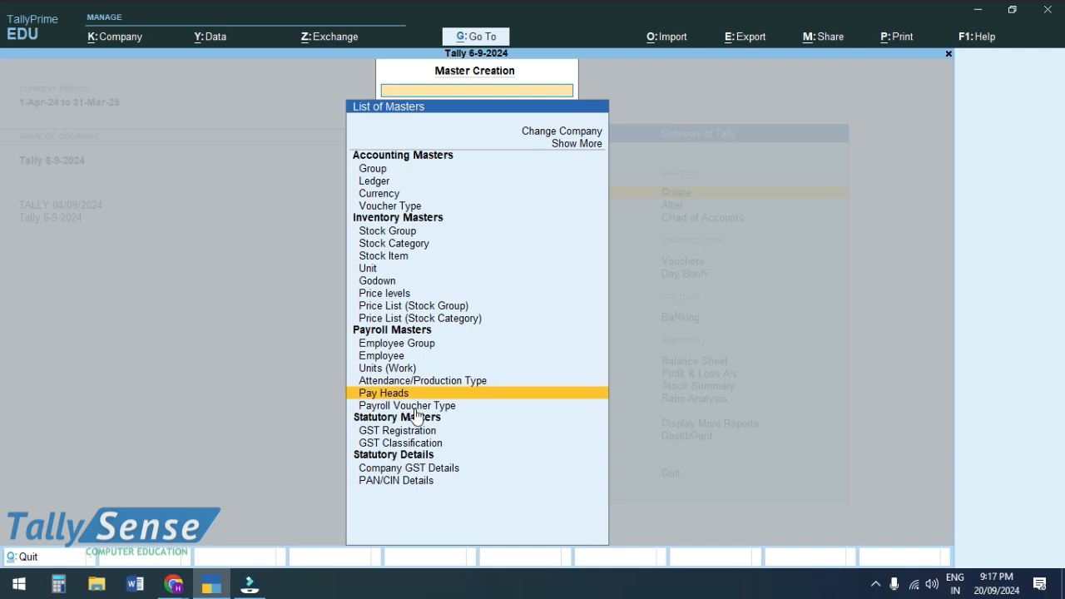
{"action": "key", "text": "Return"}
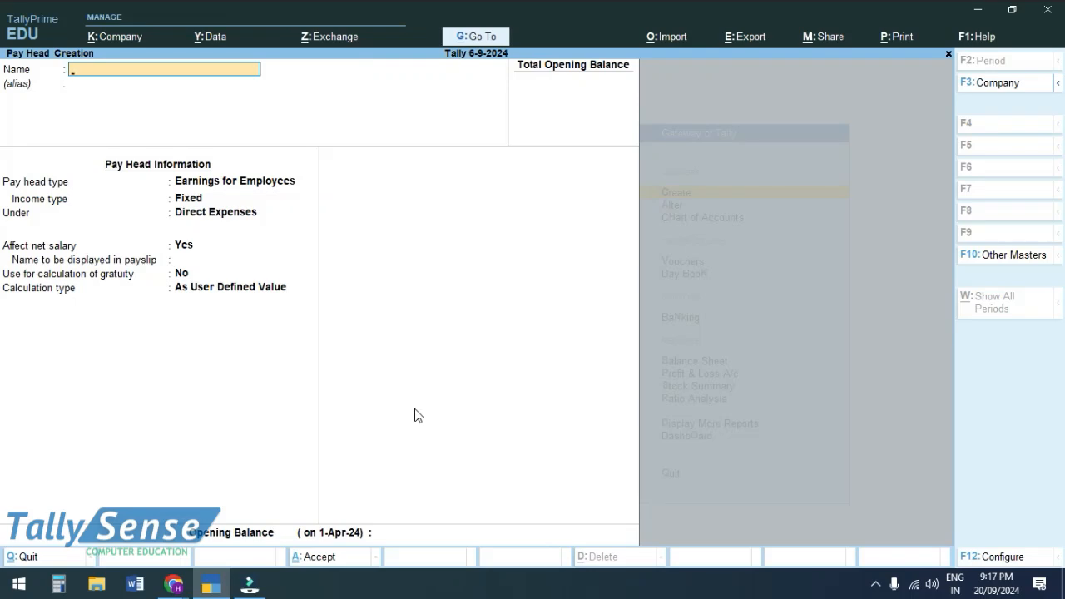
{"action": "type", "text": "BASIC SALARY"}
{"action": "key", "text": "Return"}
{"action": "key", "text": "Return"}
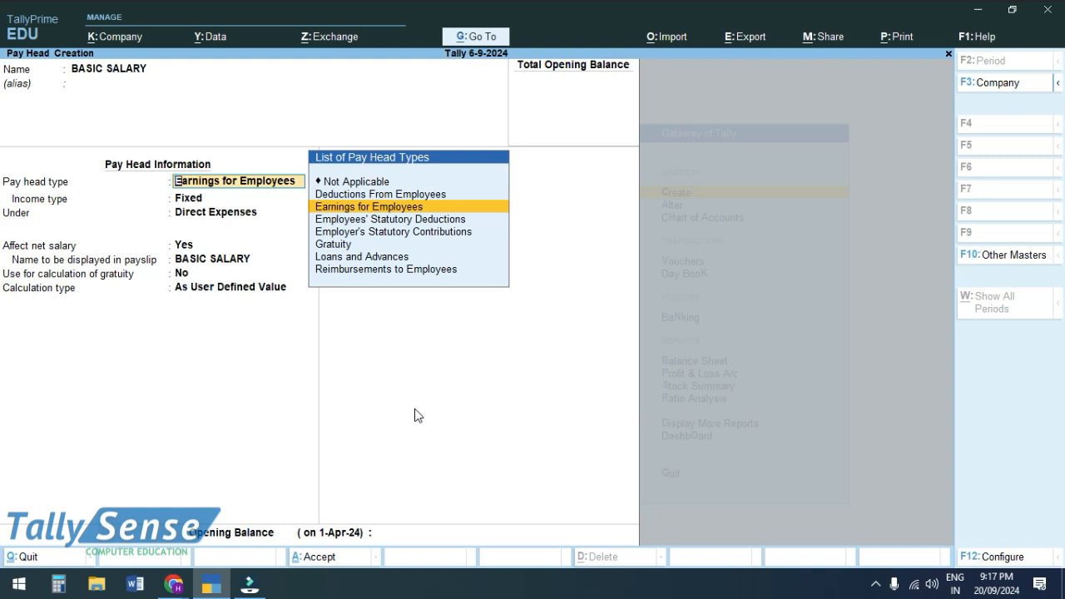
{"action": "key", "text": "Return"}
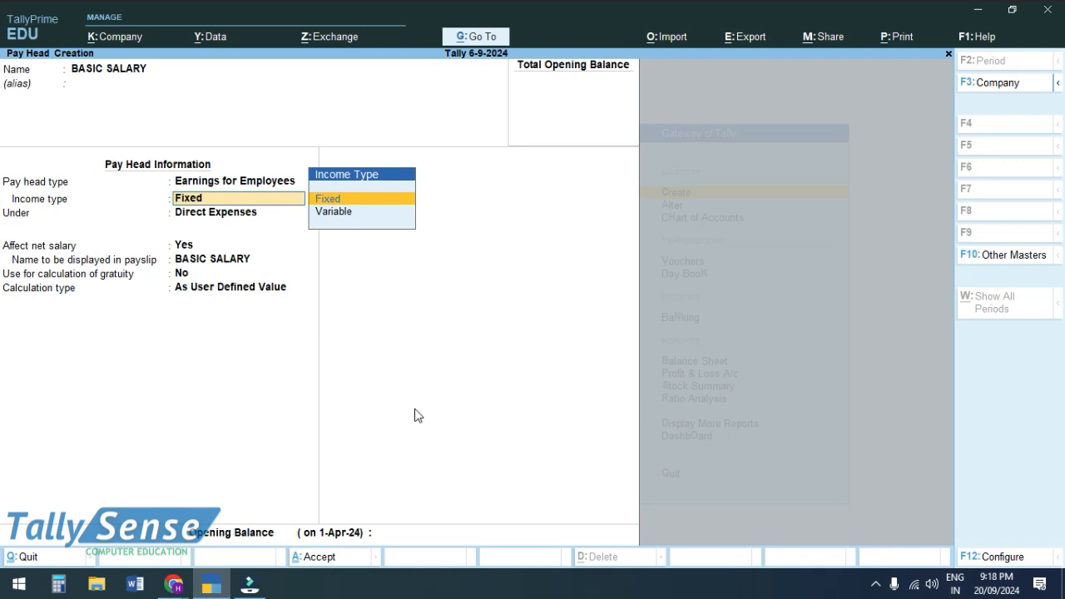
{"action": "key", "text": "Return"}
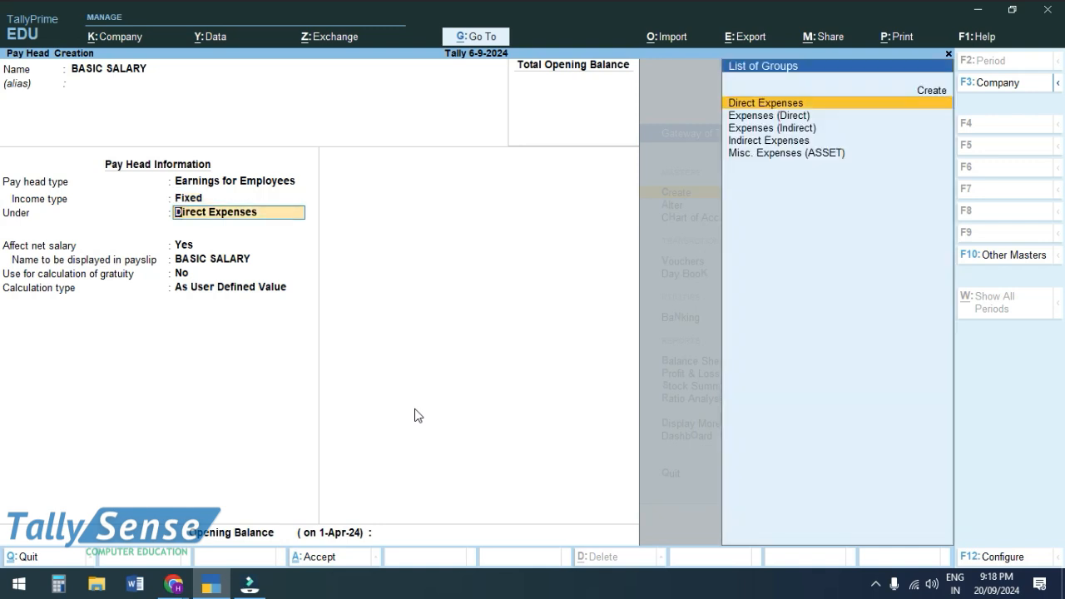
{"action": "type", "text": "IND"}
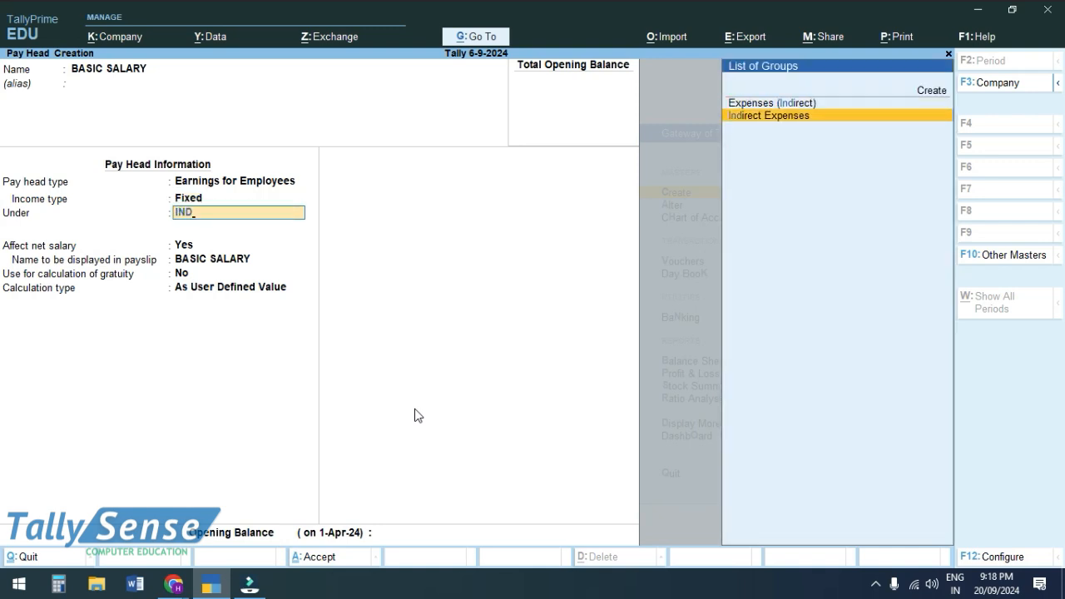
{"action": "key", "text": "Return"}
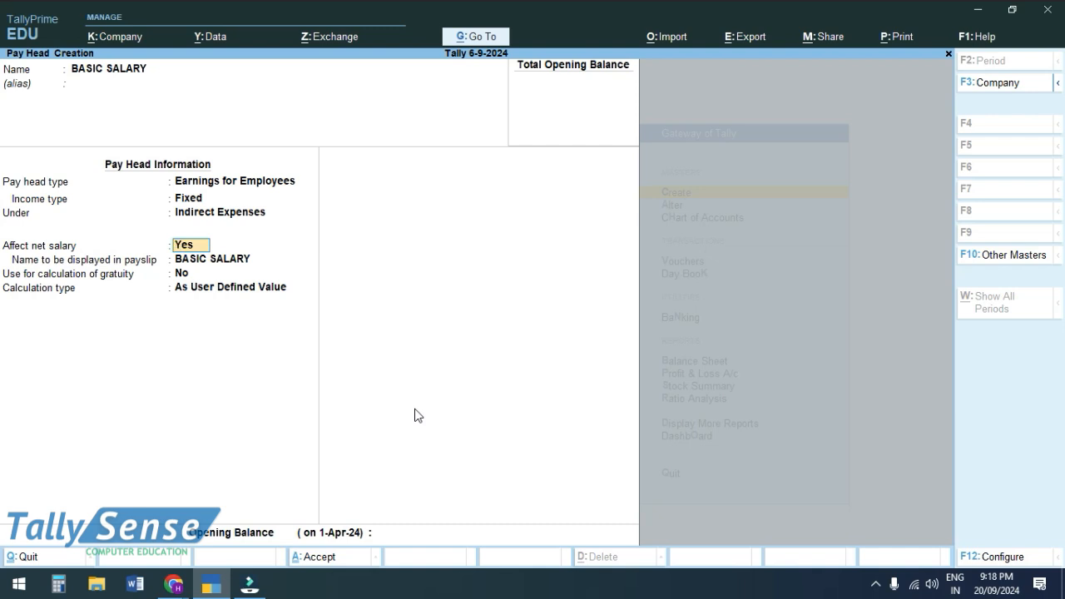
{"action": "key", "text": "Return"}
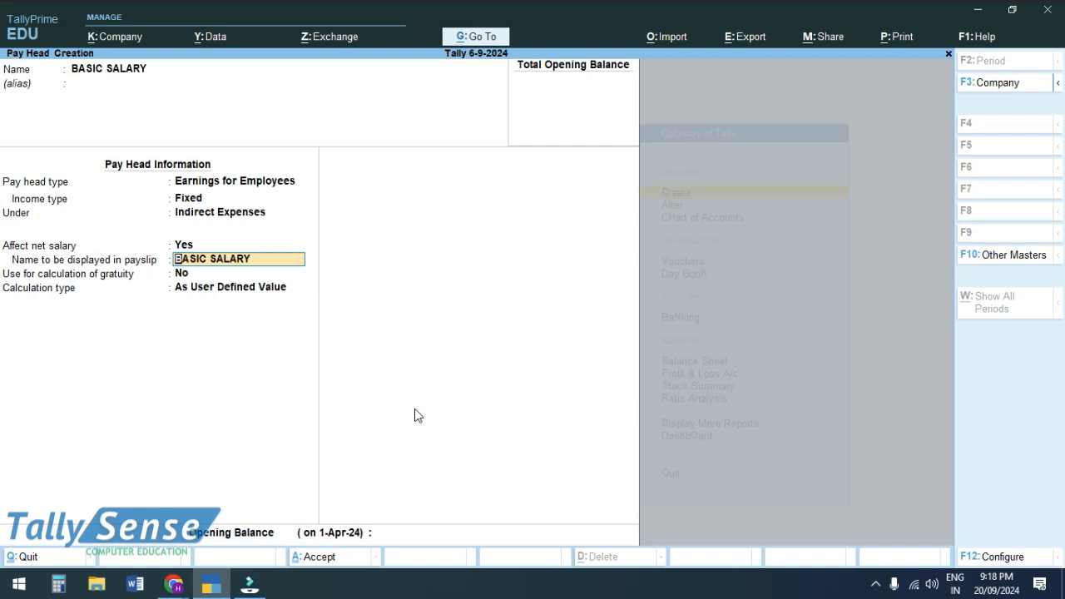
{"action": "key", "text": "Return"}
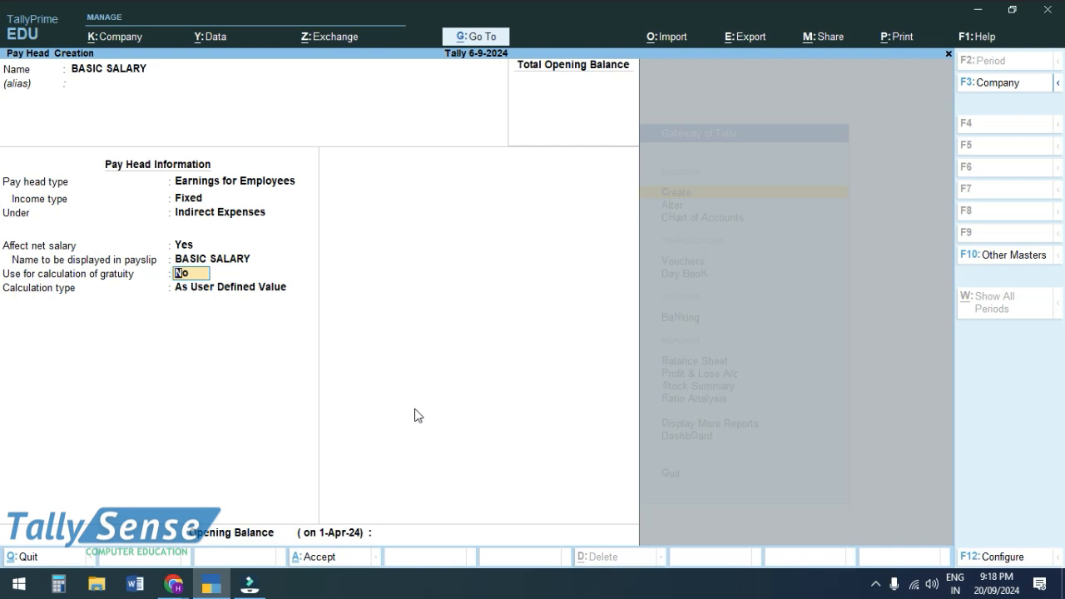
{"action": "key", "text": "Return"}
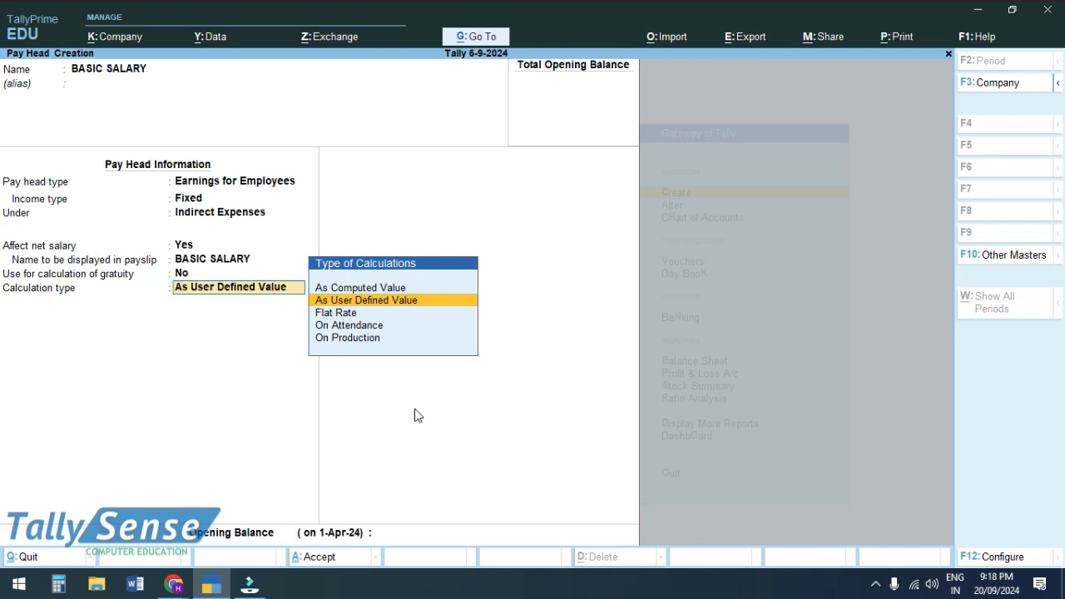
- Set BASIC SALARY's calculation to On Attendance with Sick Leave, period Months
{"action": "key", "text": "Down"}
{"action": "key", "text": "Down"}
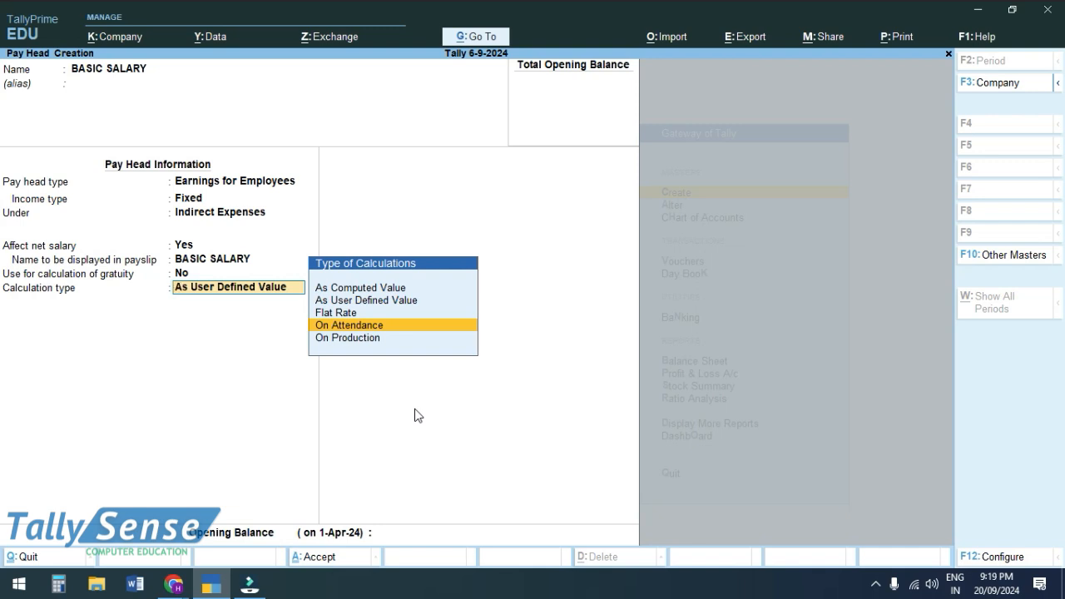
{"action": "key", "text": "Return"}
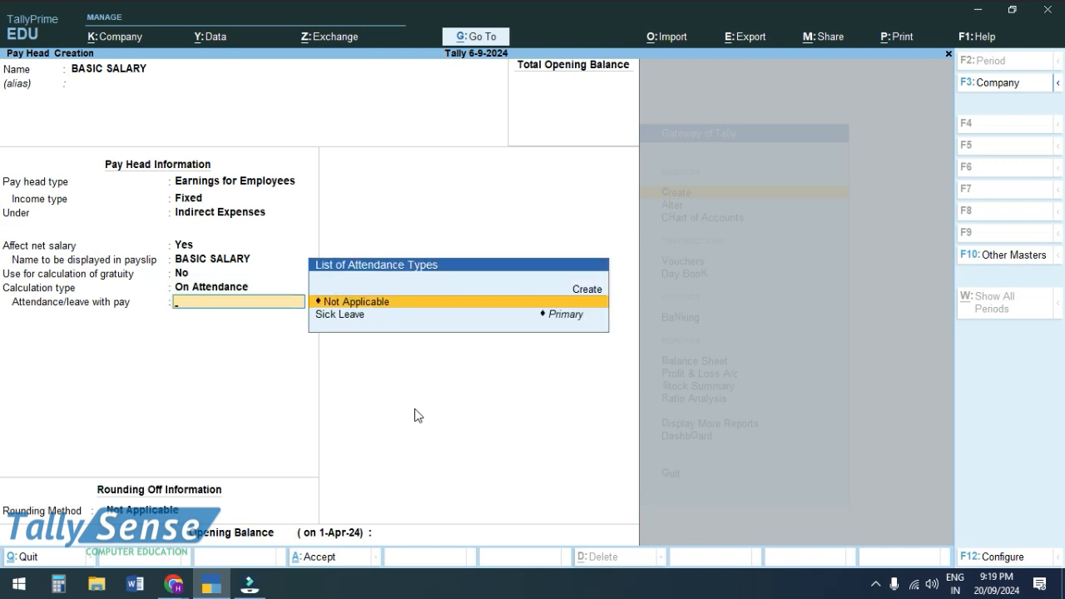
{"action": "key", "text": "Down"}
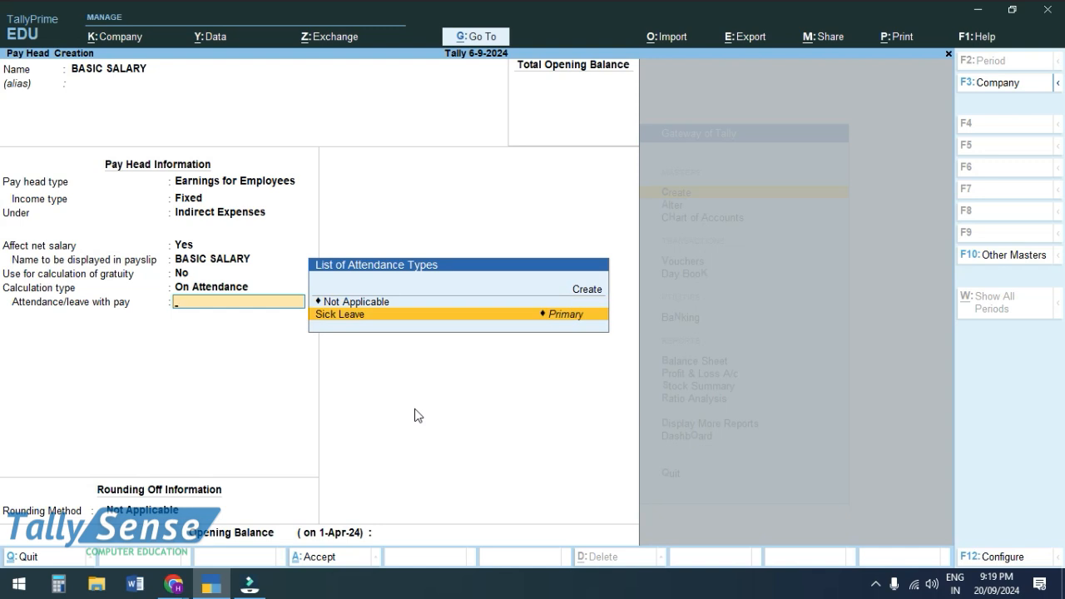
{"action": "key", "text": "Return"}
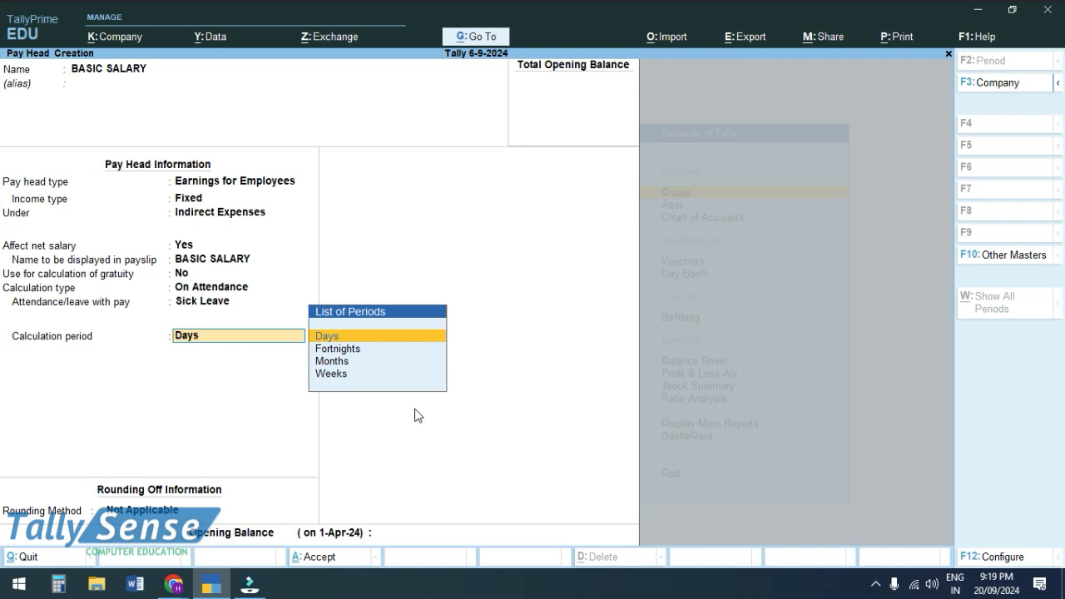
{"action": "key", "text": "Down"}
{"action": "key", "text": "Down"}
{"action": "key", "text": "Return"}
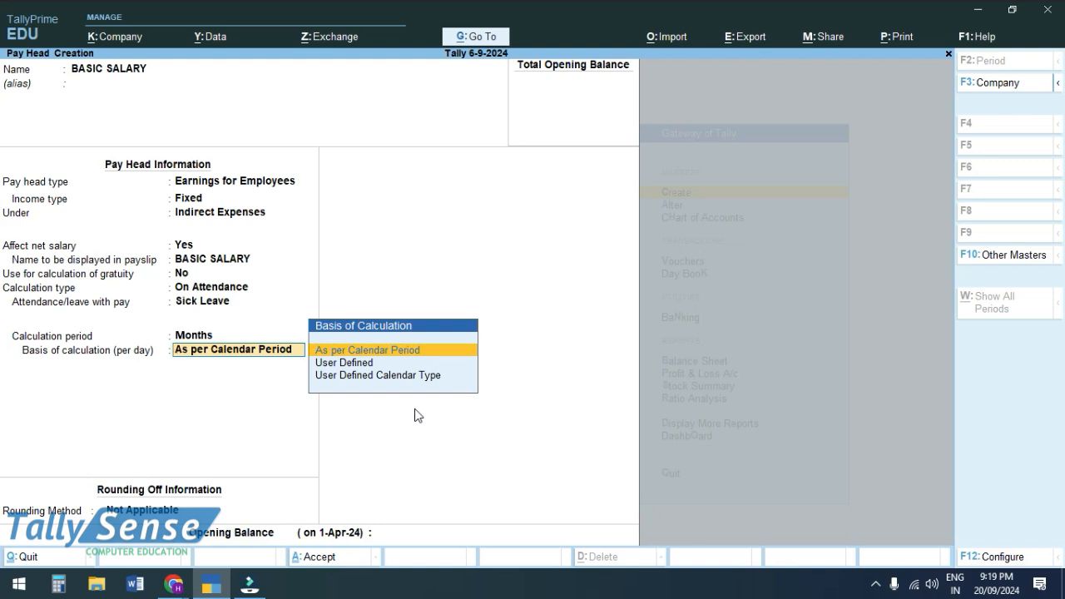
- Use As per Calendar Period basis with no rounding, save BASIC SALARY, and reopen it
{"action": "key", "text": "Down"}
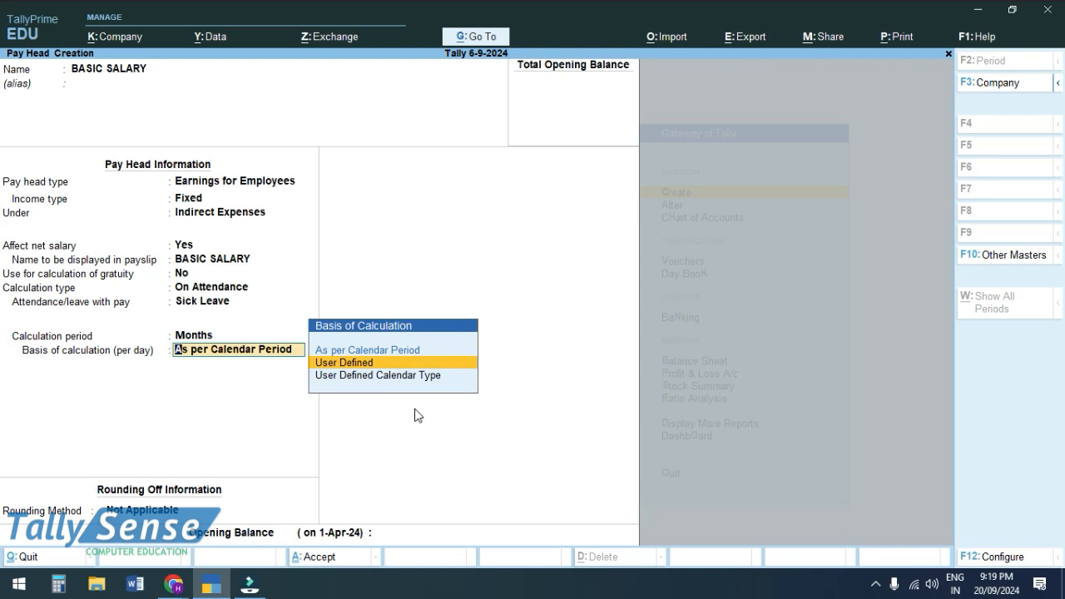
{"action": "key", "text": "Return"}
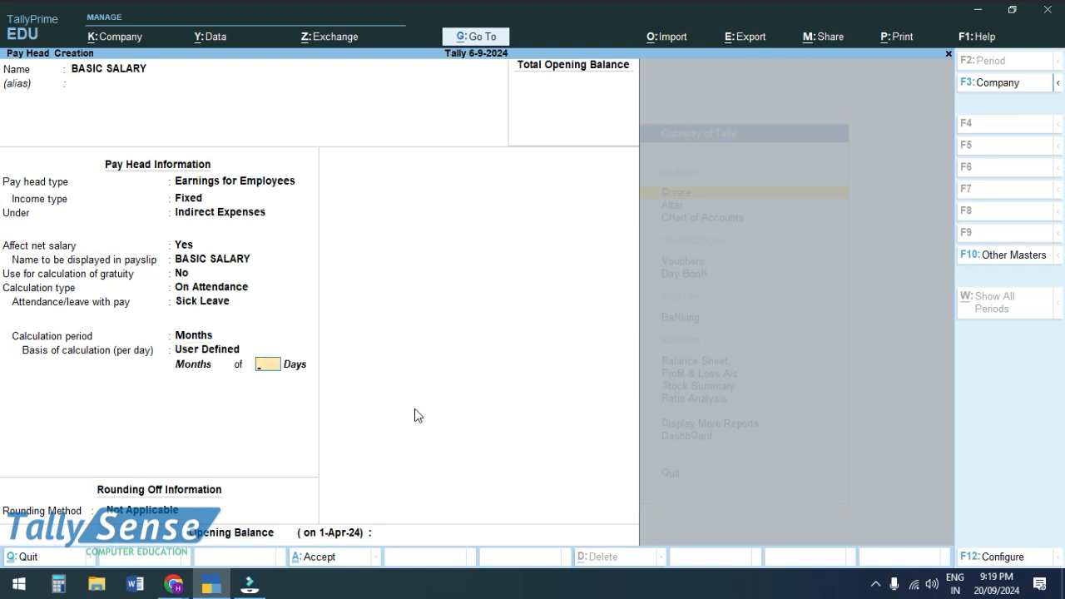
{"action": "key", "text": "BackSpace"}
{"action": "key", "text": "Down"}
{"action": "key", "text": "Up"}
{"action": "key", "text": "Up"}
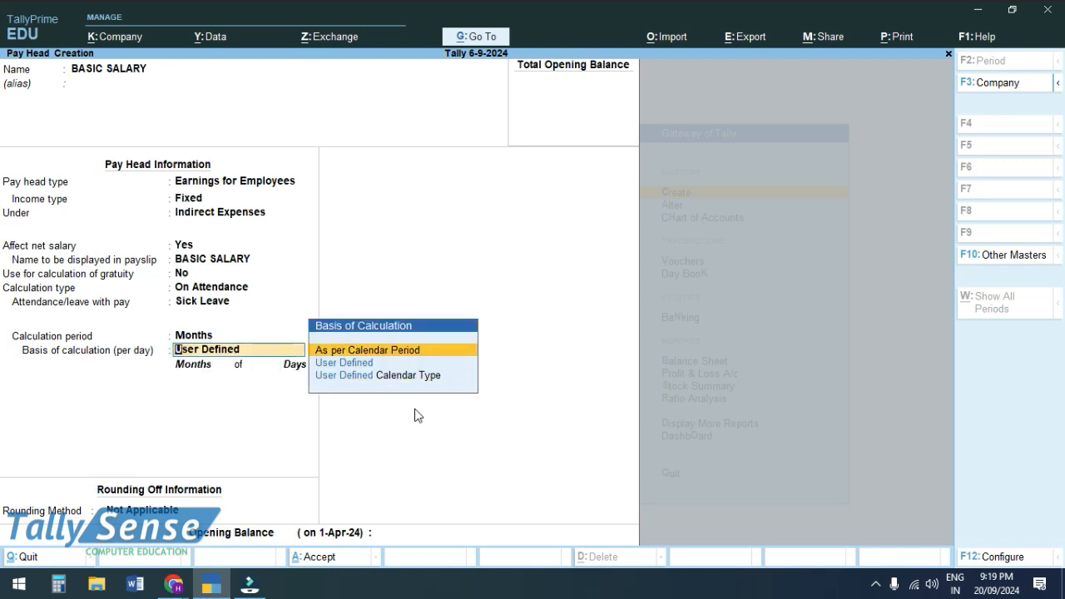
{"action": "key", "text": "Return"}
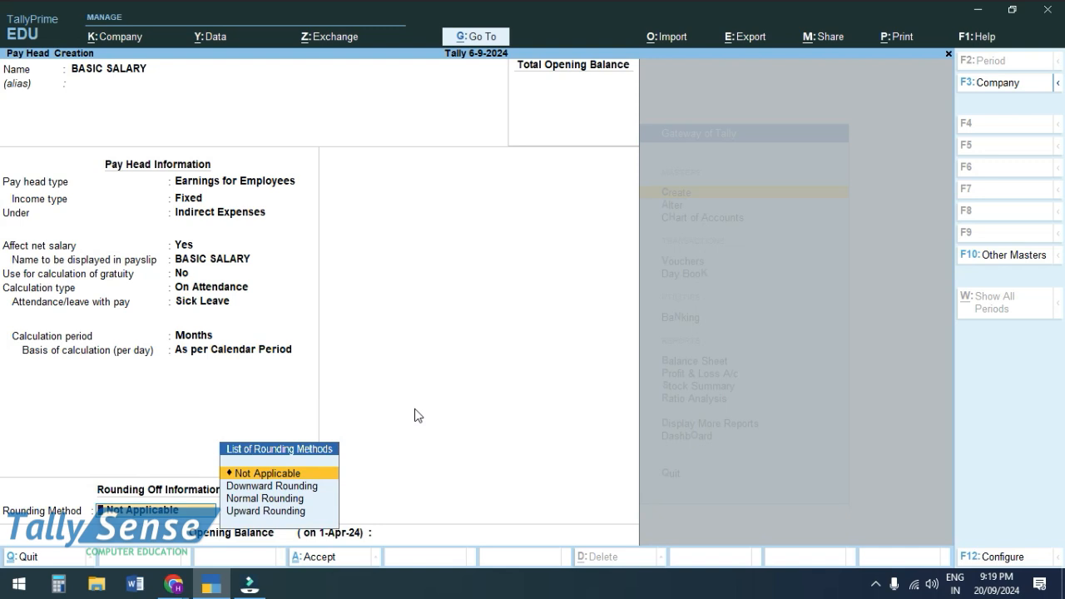
{"action": "key", "text": "Return"}
{"action": "key", "text": "Return"}
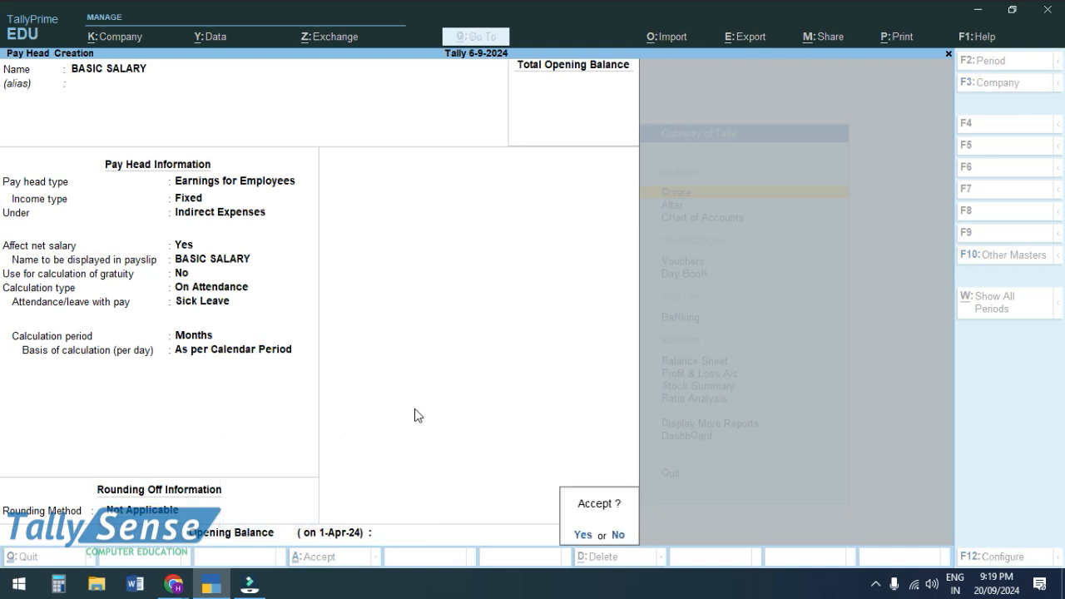
{"action": "key", "text": "Return"}
{"action": "key", "text": "Page_Up"}
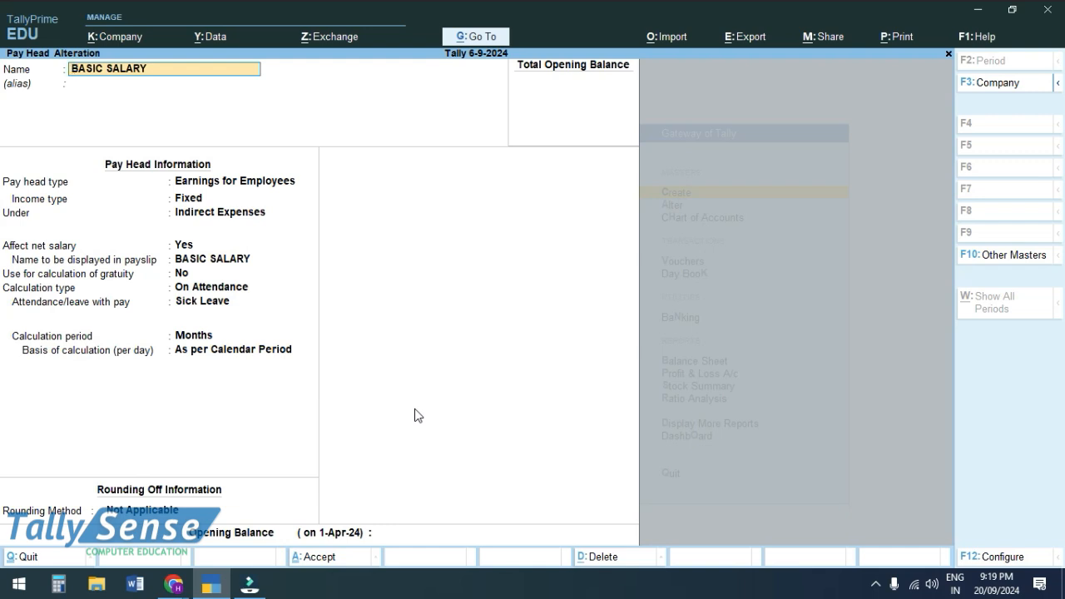
- Create pay head T.A as a Fixed employee earning under Indirect Expenses, gratuity No
{"action": "key", "text": "Page_Down"}
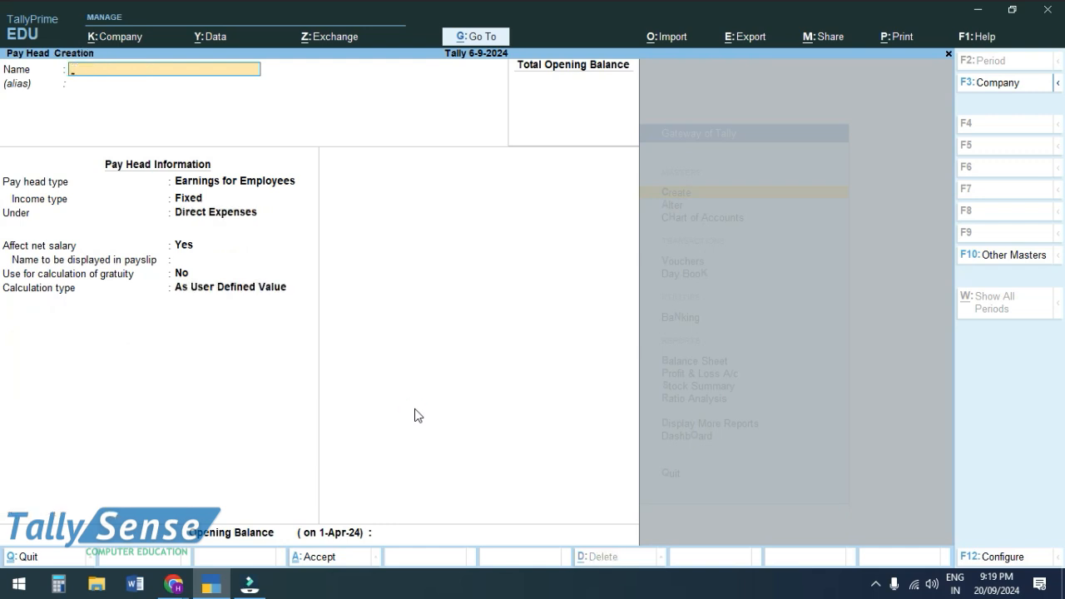
{"action": "type", "text": "T.A"}
{"action": "key", "text": "Return"}
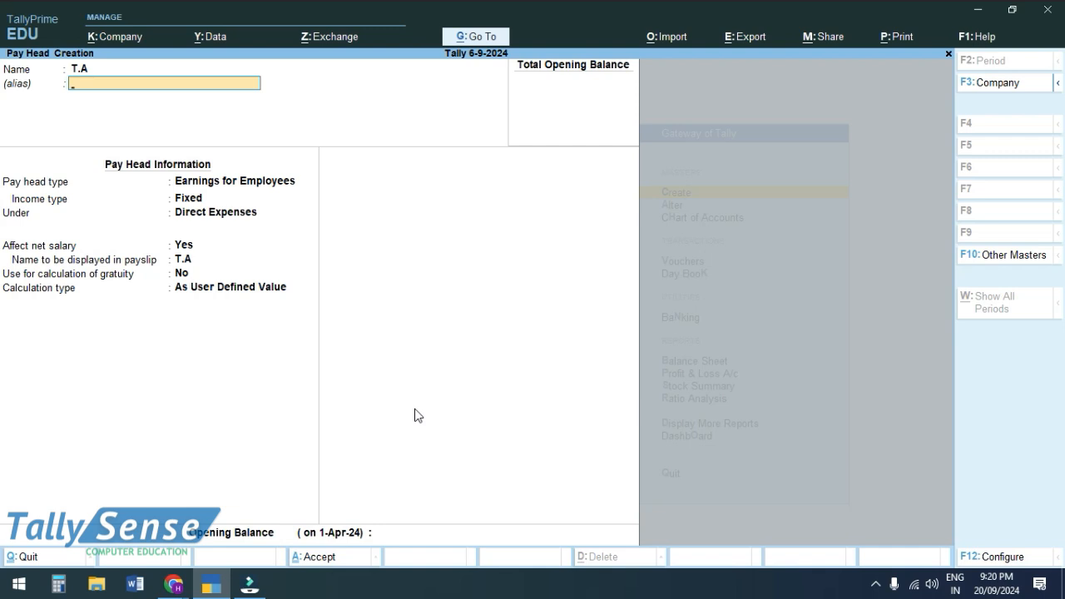
{"action": "key", "text": "Return"}
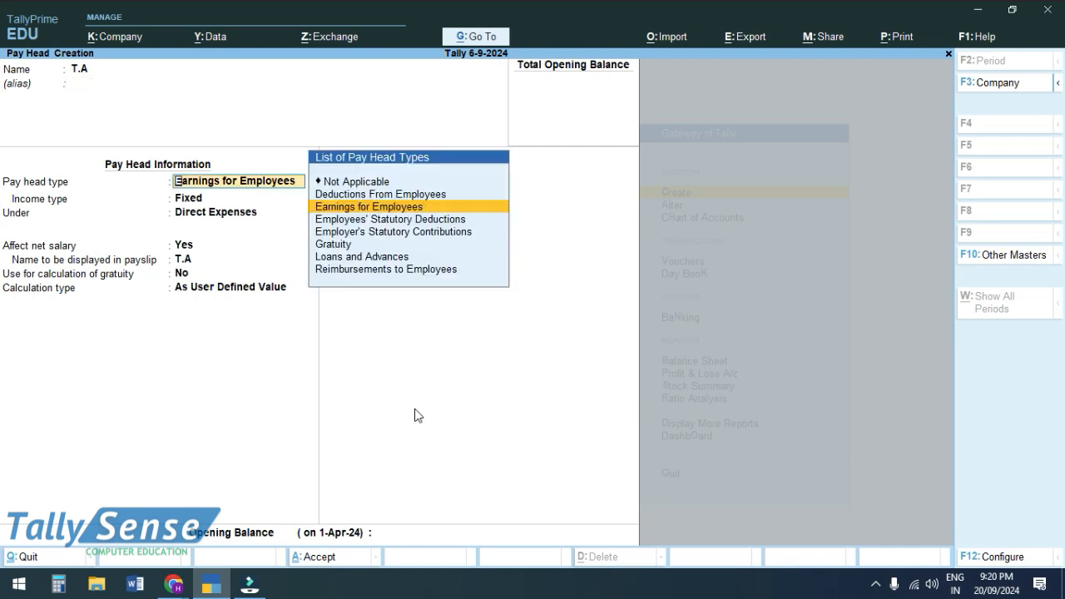
{"action": "key", "text": "Return"}
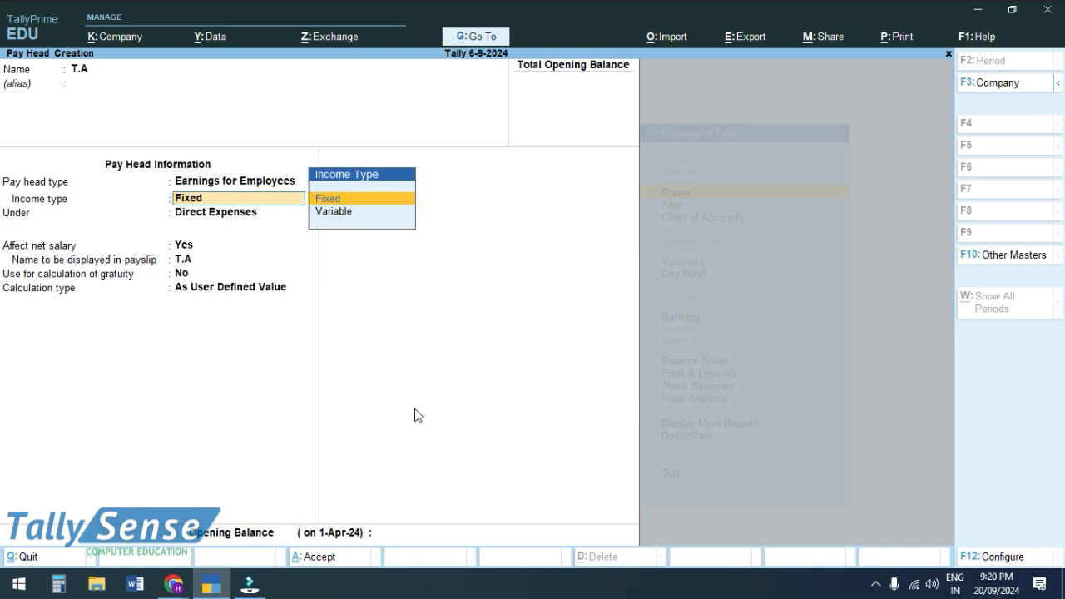
{"action": "key", "text": "Return"}
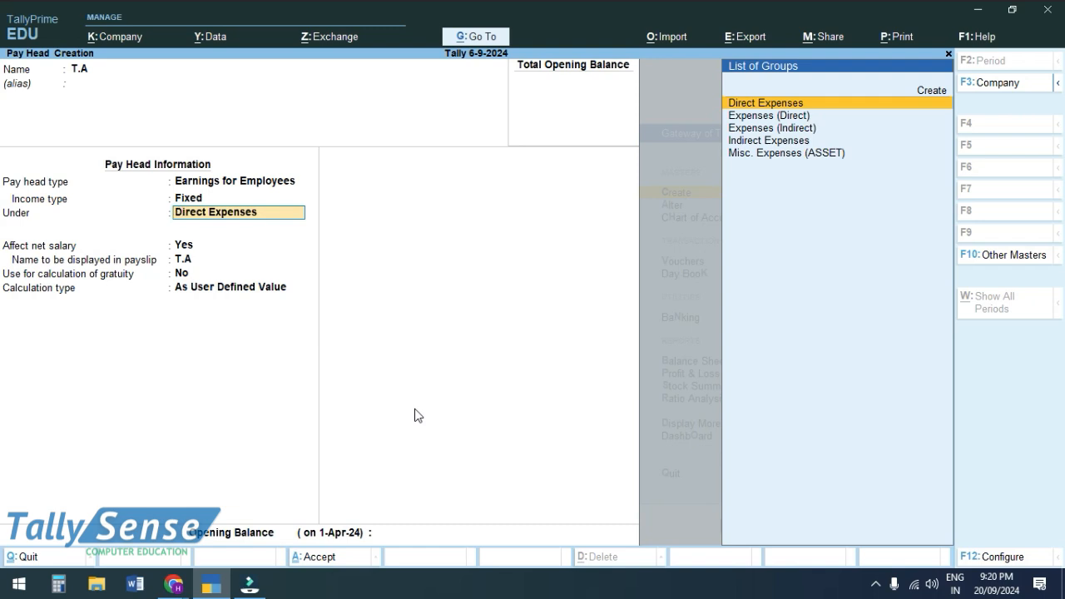
{"action": "key", "text": "Down"}
{"action": "key", "text": "Down"}
{"action": "key", "text": "Return"}
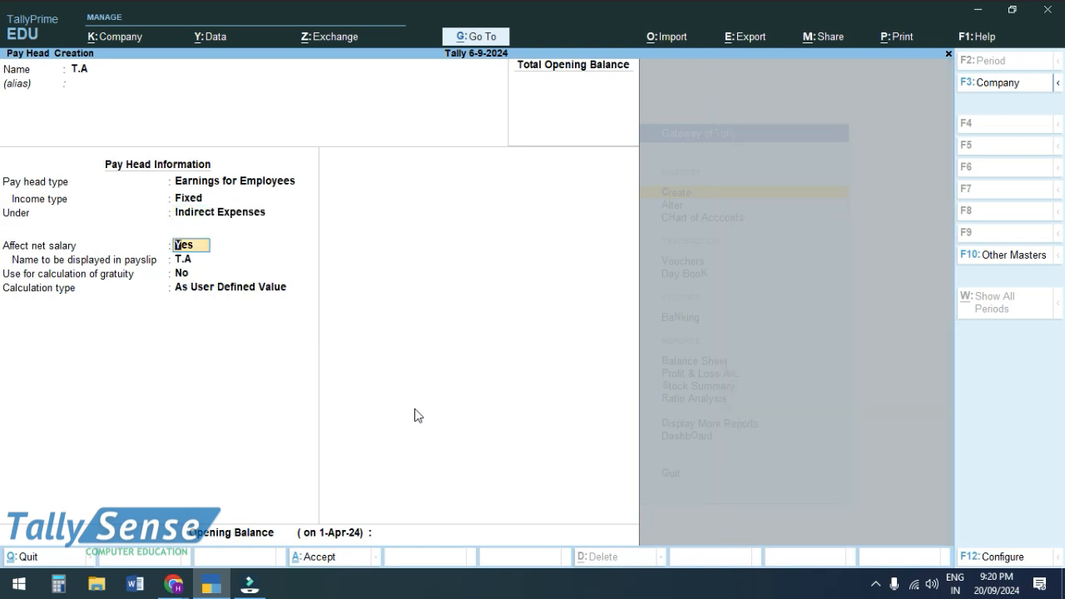
{"action": "key", "text": "Return"}
{"action": "key", "text": "Return"}
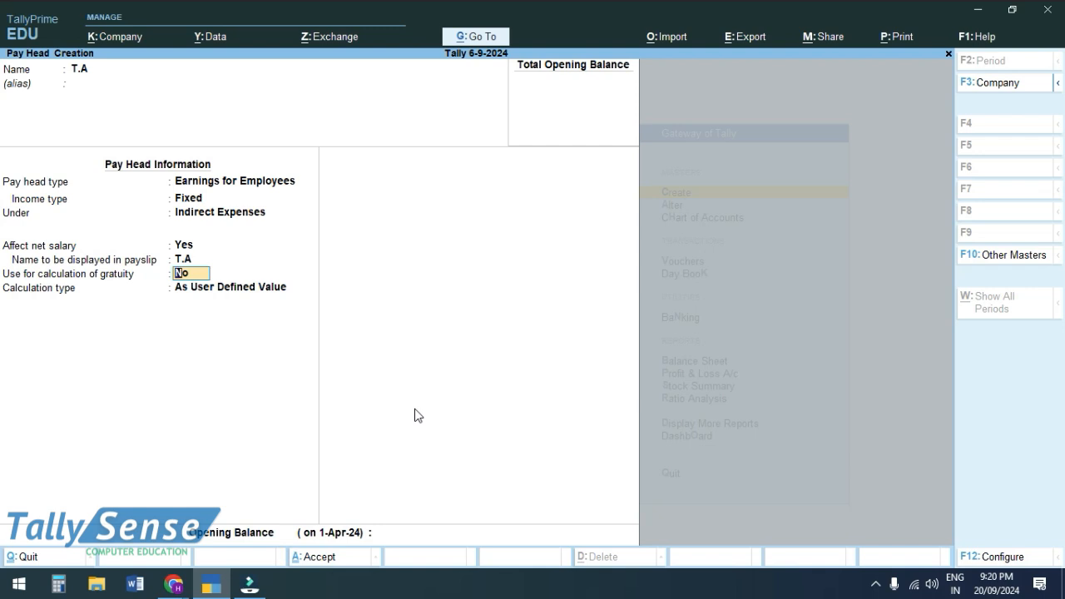
{"action": "key", "text": "Return"}
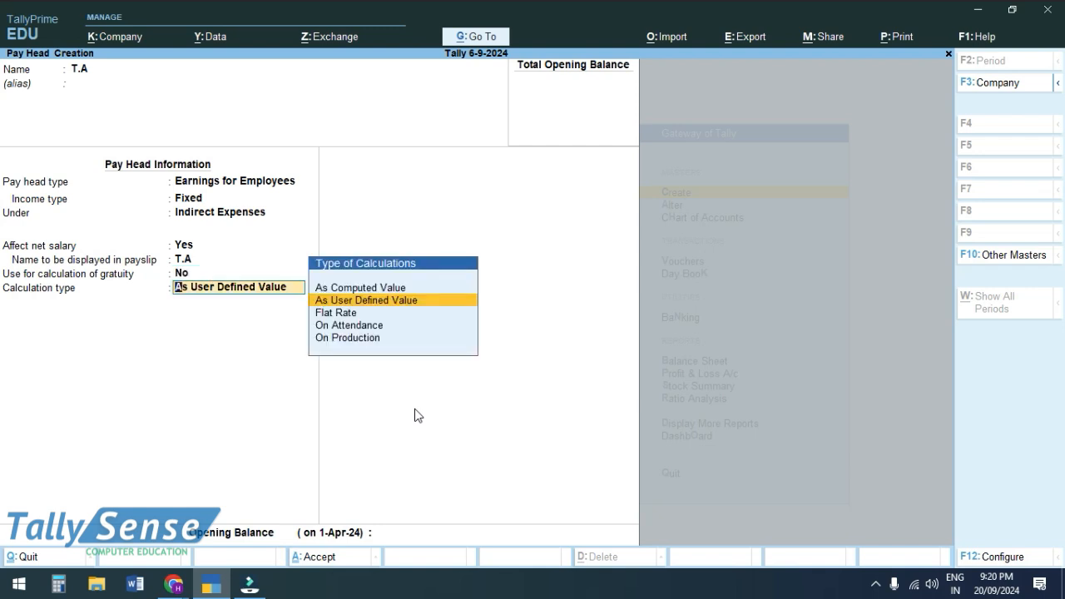
- Give T.A a Flat Rate calculation per Months with no rounding, and save it
{"action": "key", "text": "Down"}
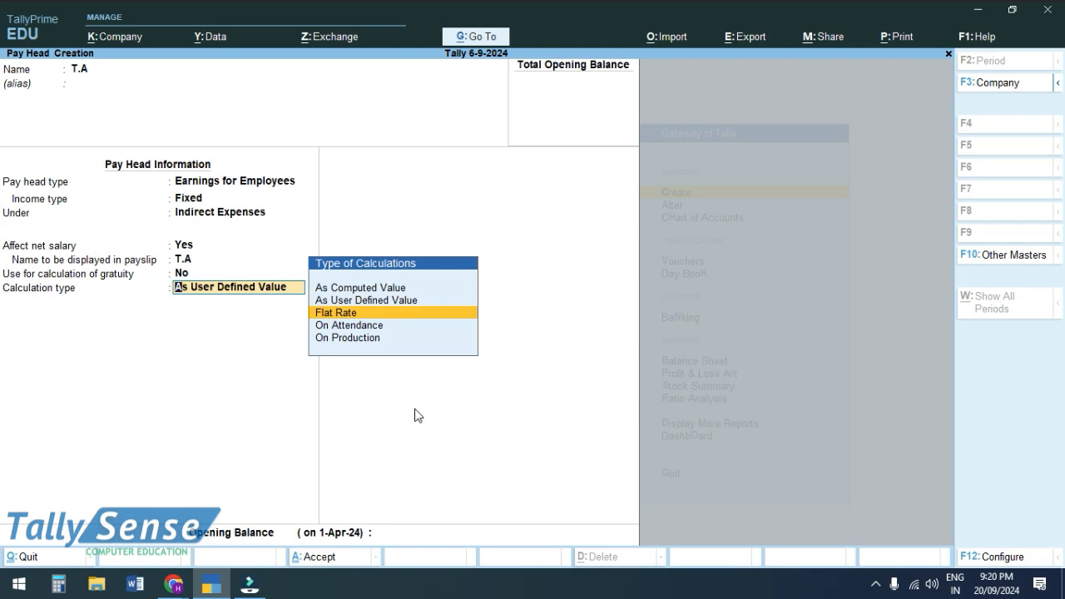
{"action": "key", "text": "Return"}
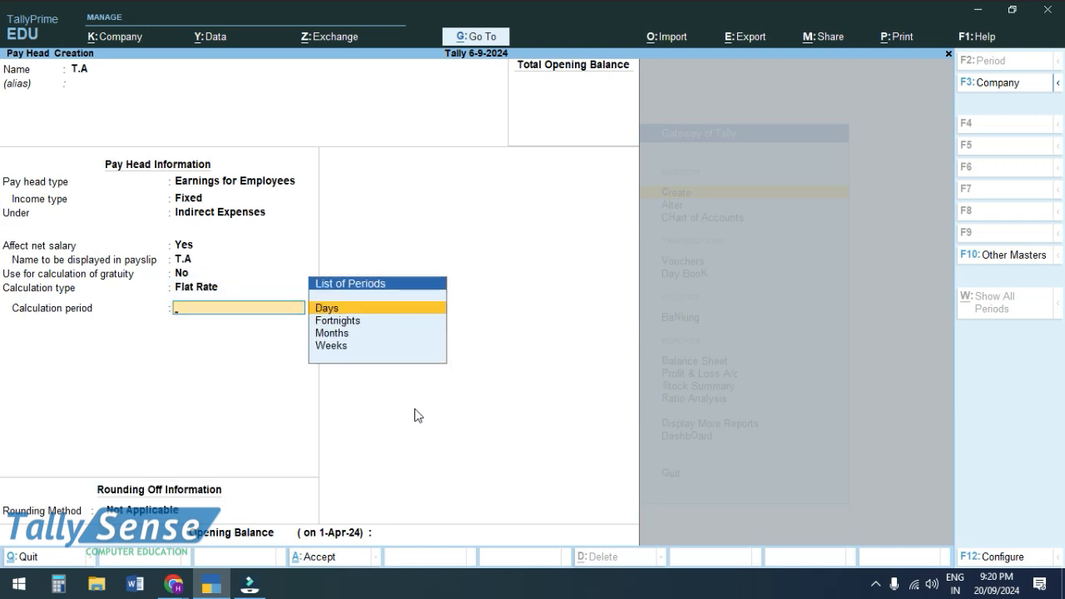
{"action": "key", "text": "Down"}
{"action": "key", "text": "Down"}
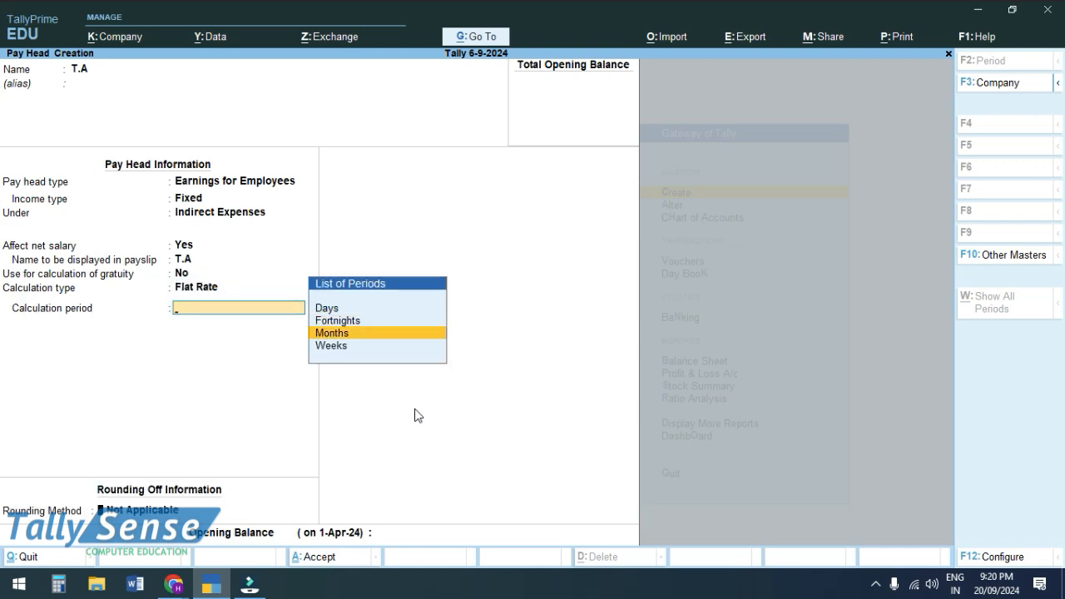
{"action": "key", "text": "Return"}
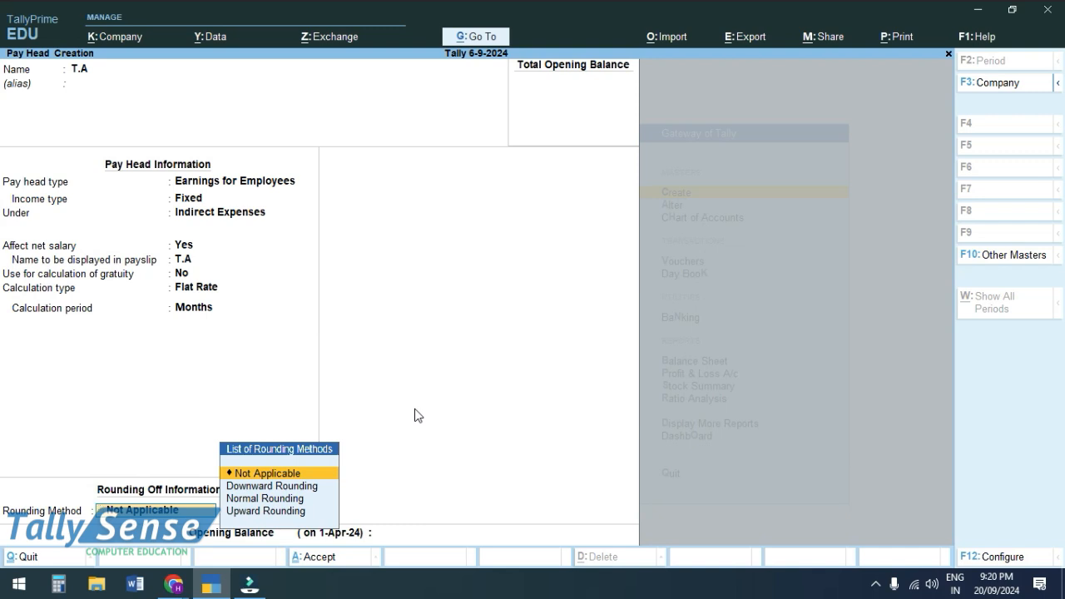
{"action": "key", "text": "Return"}
{"action": "key", "text": "Return"}
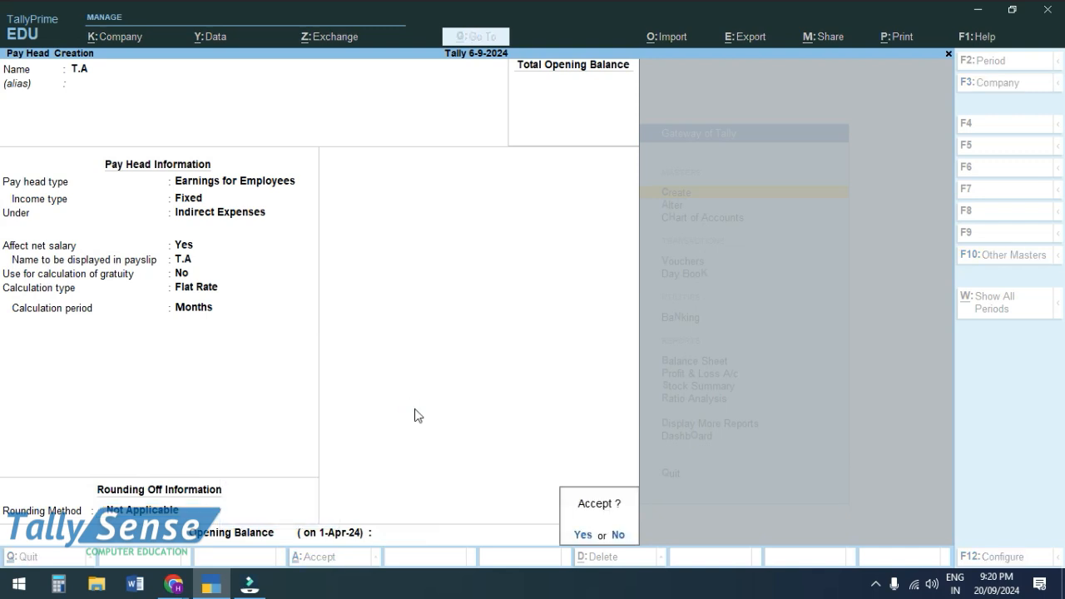
{"action": "key", "text": "Return"}
- Name the pay head OVER TIME as a Variable earning under Indirect Expenses
{"action": "type", "text": "OVR"}
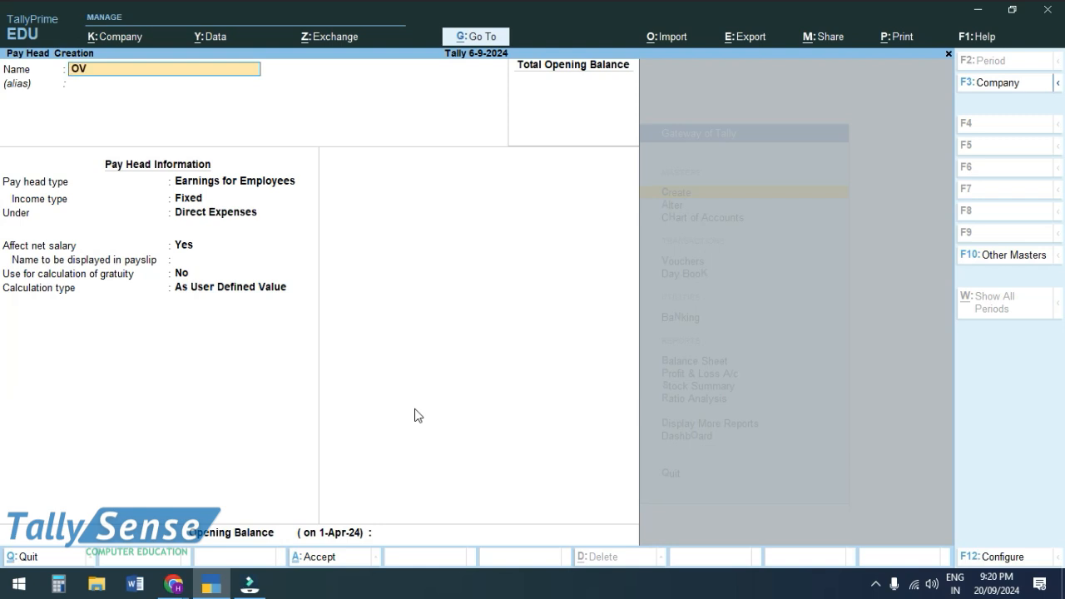
{"action": "key", "text": "BackSpace"}
{"action": "type", "text": "ER TIME"}
{"action": "key", "text": "Return"}
{"action": "key", "text": "Return"}
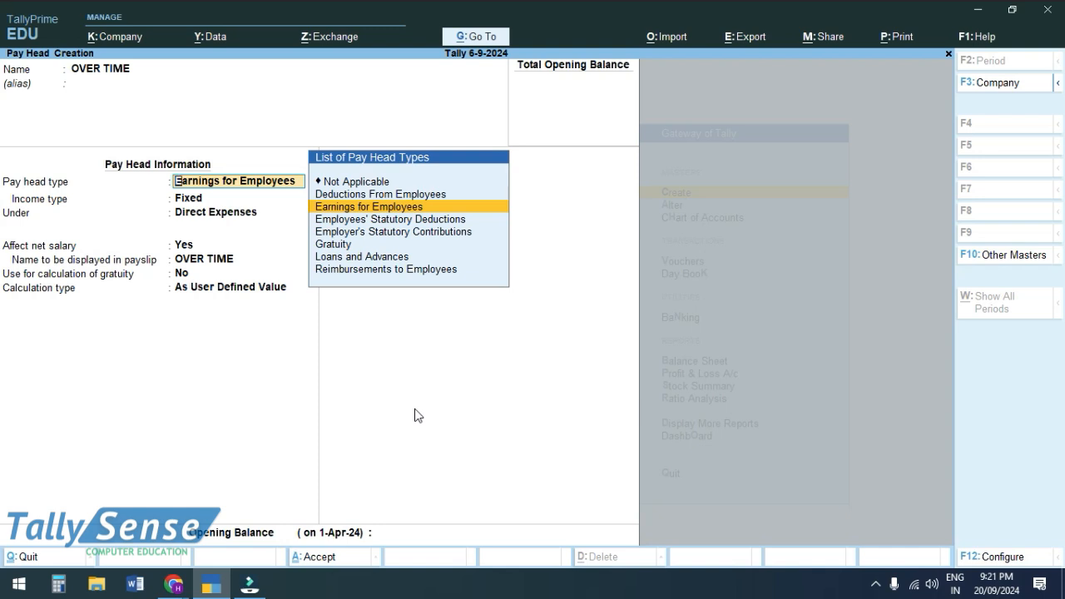
{"action": "key", "text": "Return"}
{"action": "key", "text": "Down"}
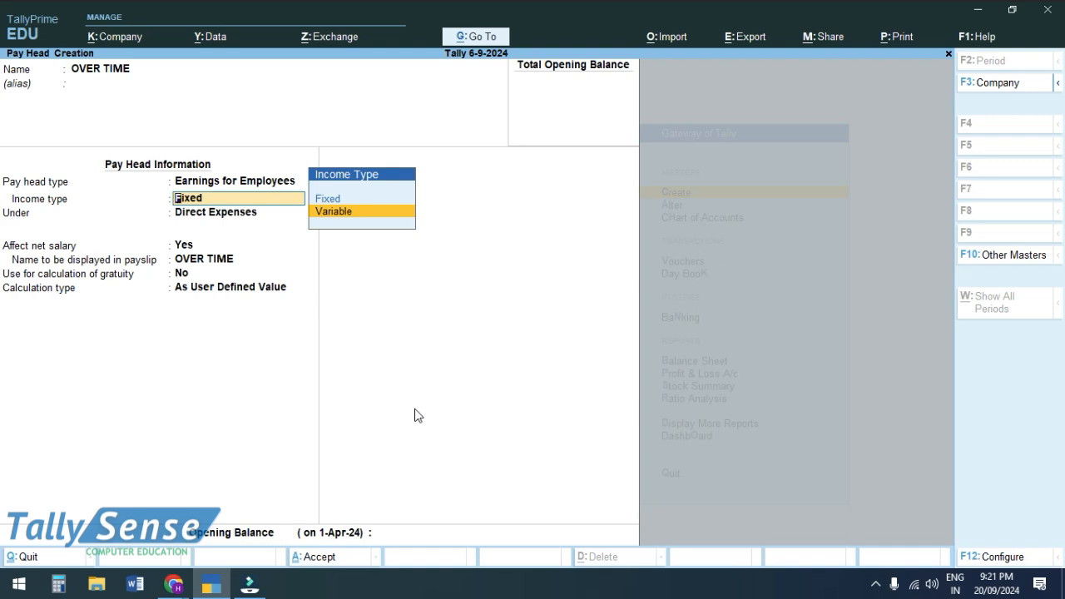
{"action": "key", "text": "Return"}
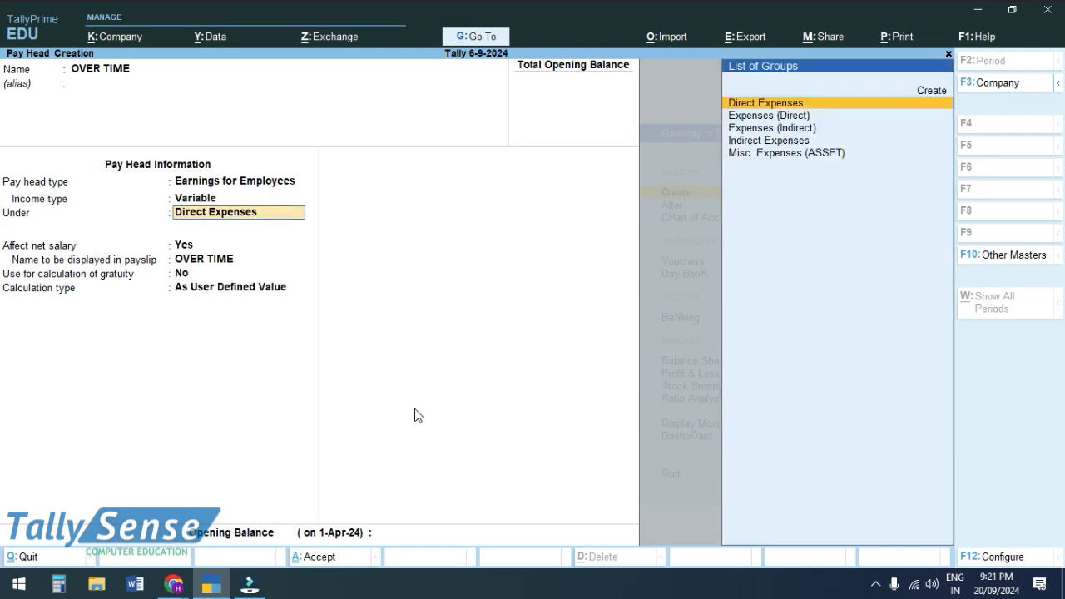
{"action": "key", "text": "Down"}
{"action": "key", "text": "Down"}
{"action": "key", "text": "Down"}
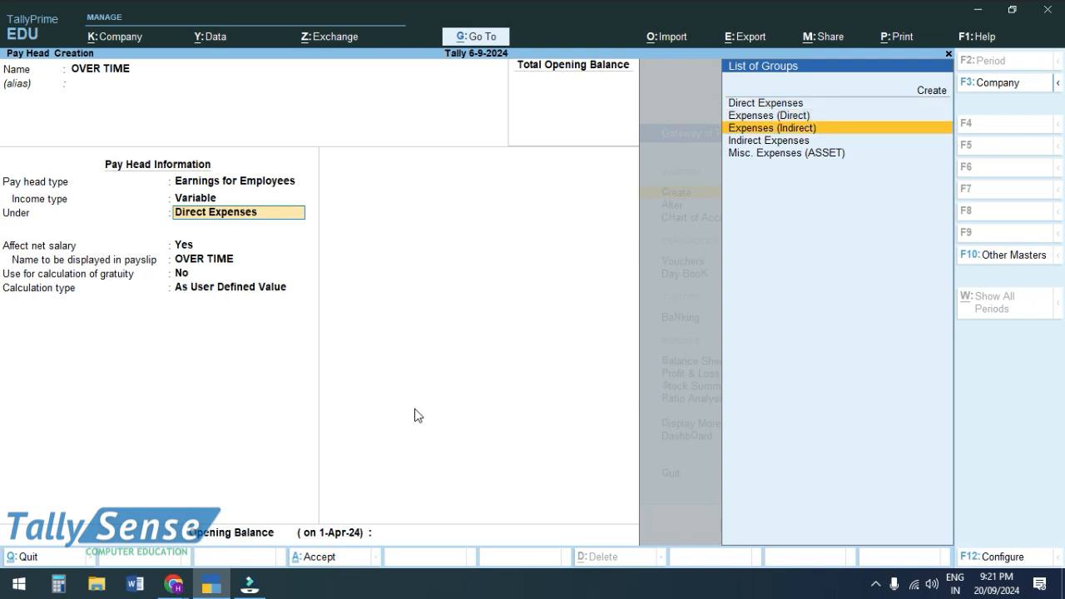
{"action": "key", "text": "Return"}
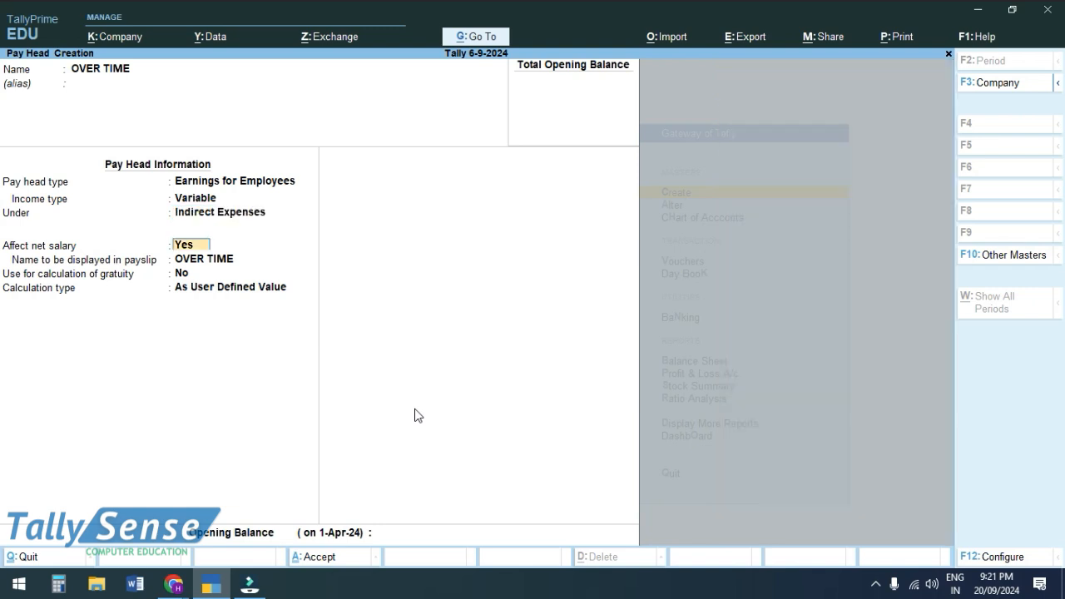
{"action": "key", "text": "Return"}
{"action": "key", "text": "Return"}
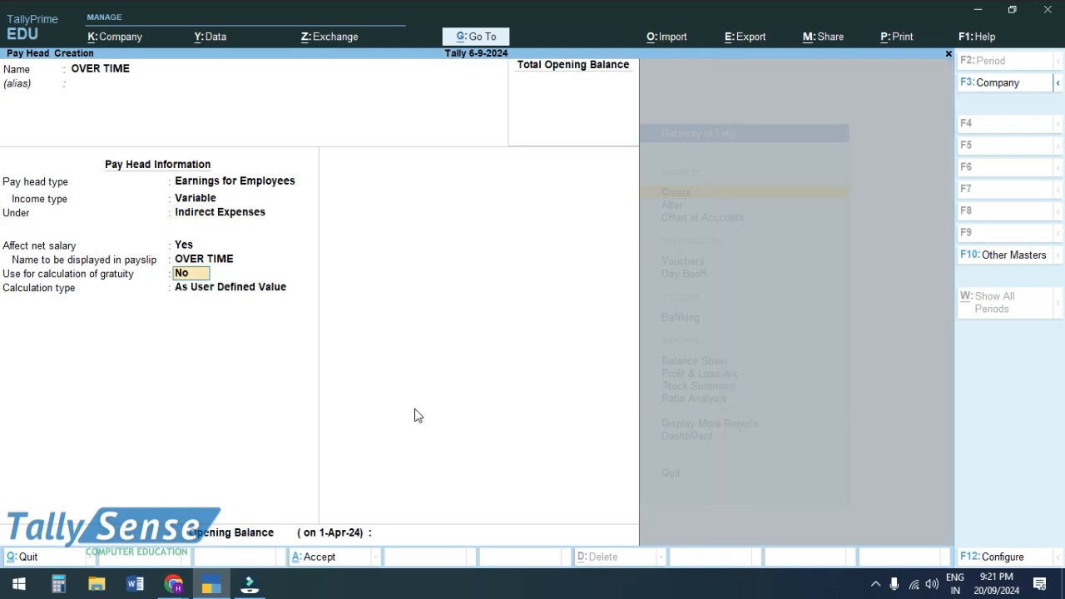
{"action": "key", "text": "Return"}
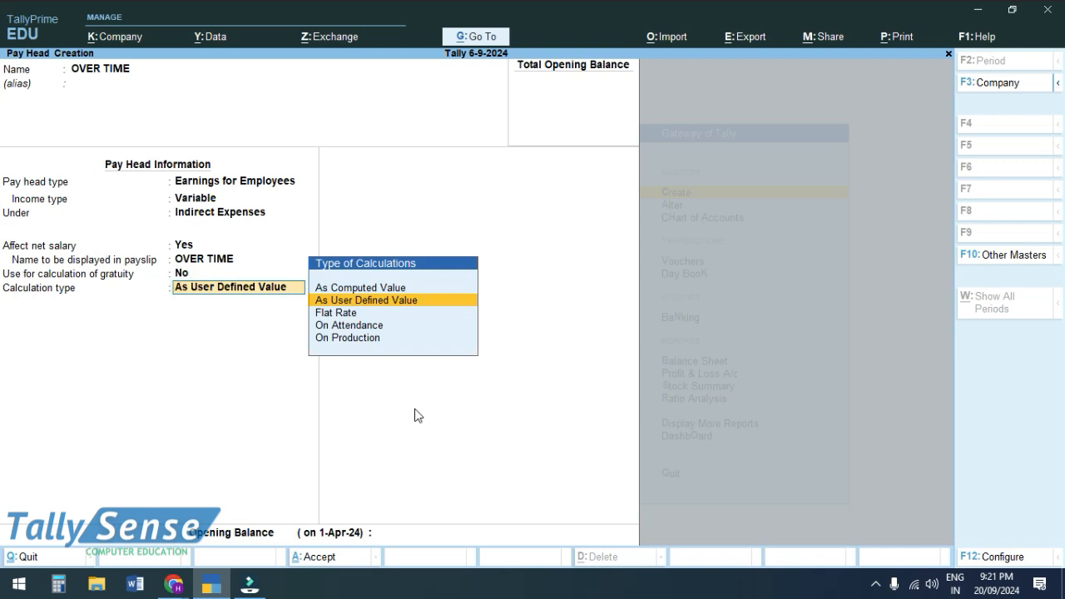
- Set OVER TIME to calculate On Production using Over Time, no rounding, and save it
{"action": "key", "text": "Down"}
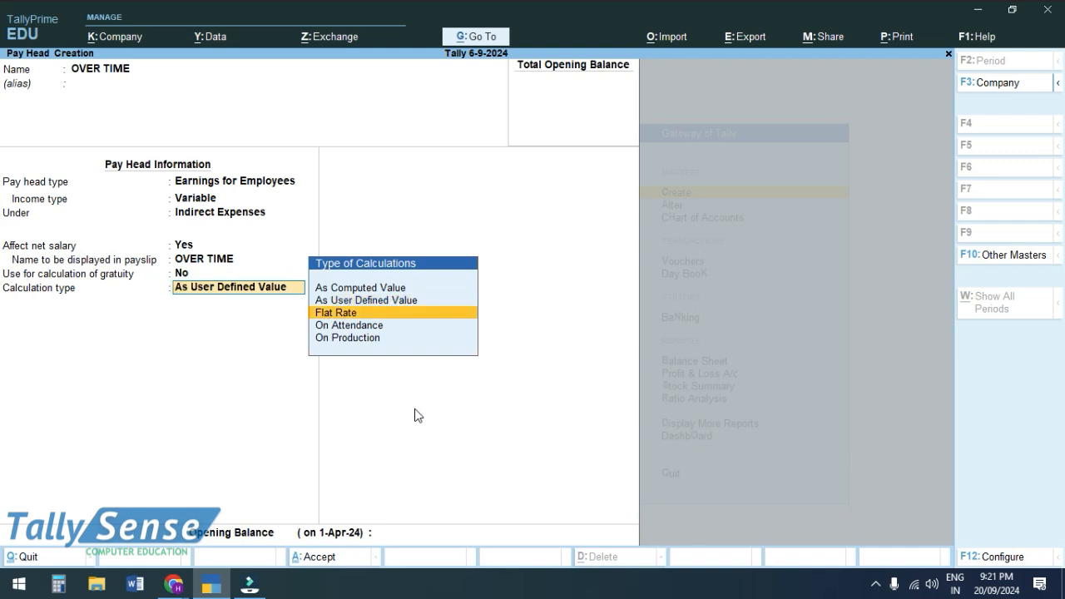
{"action": "key", "text": "Down"}
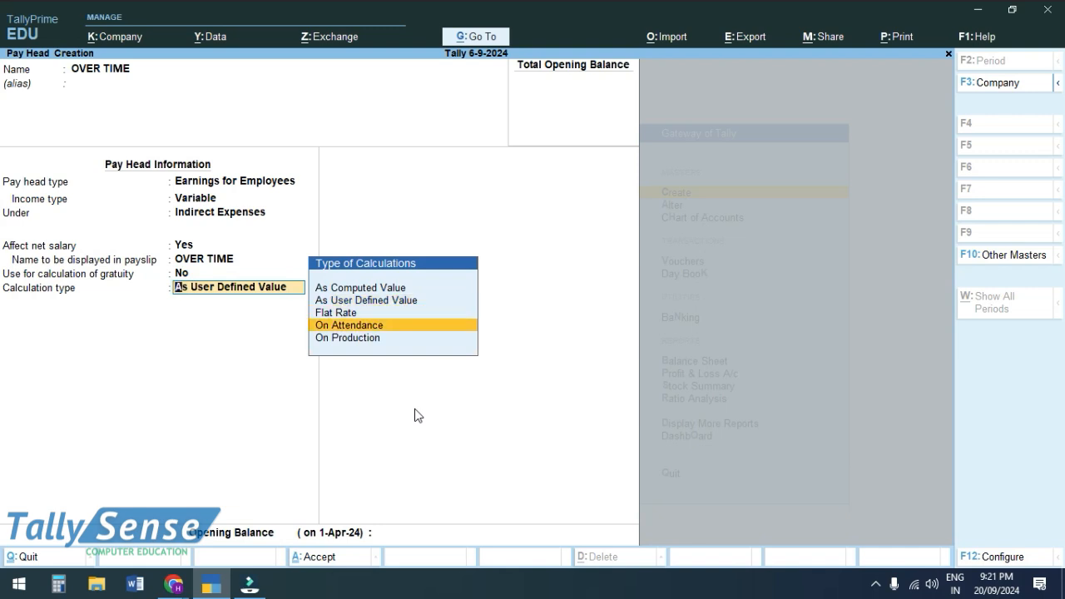
{"action": "key", "text": "Up"}
{"action": "key", "text": "Down"}
{"action": "key", "text": "Down"}
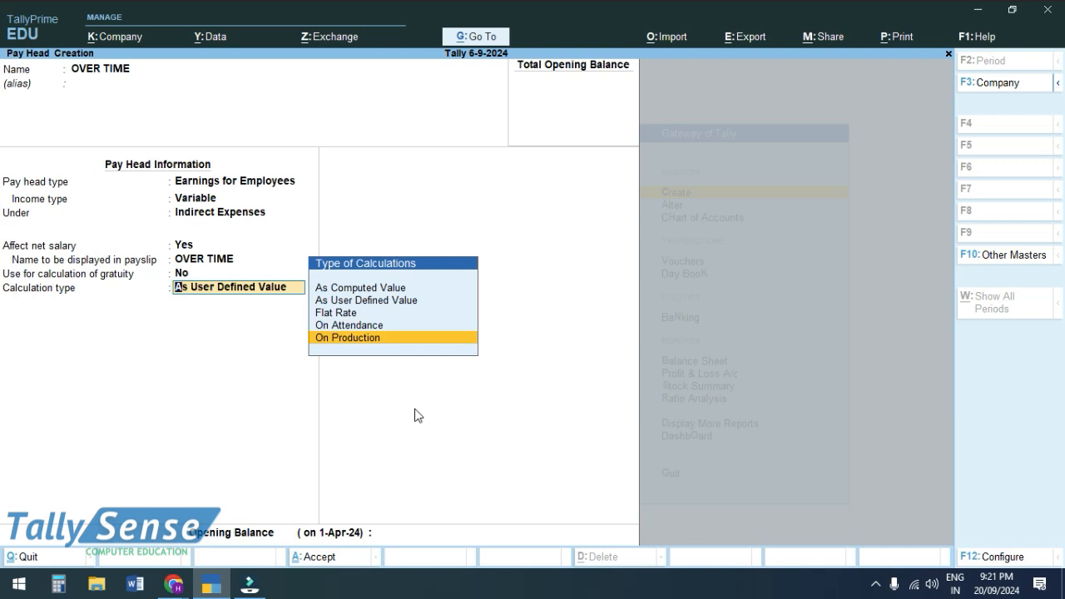
{"action": "key", "text": "Return"}
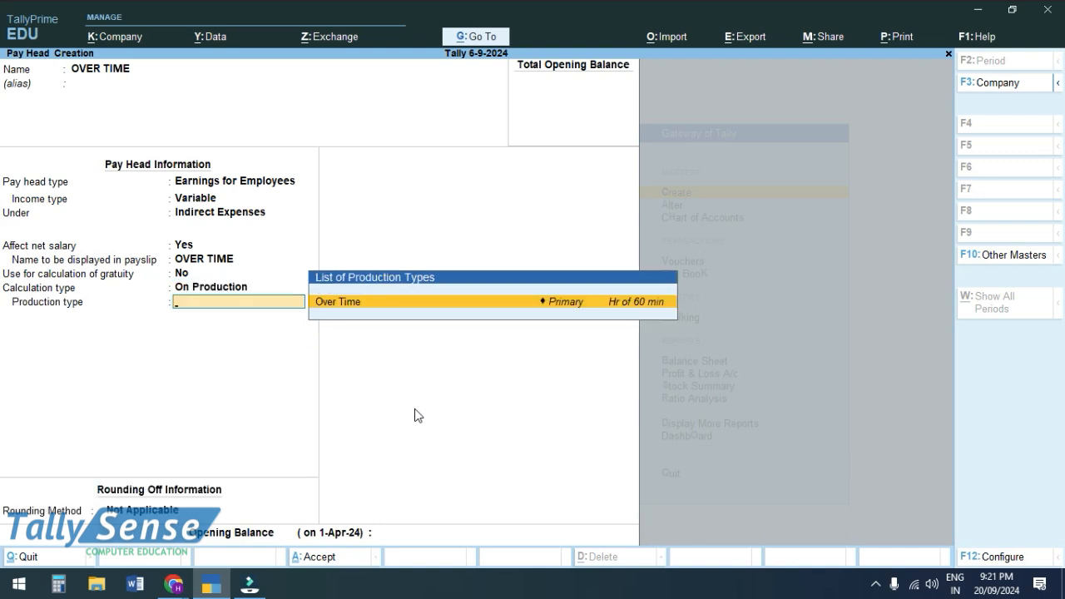
{"action": "key", "text": "Return"}
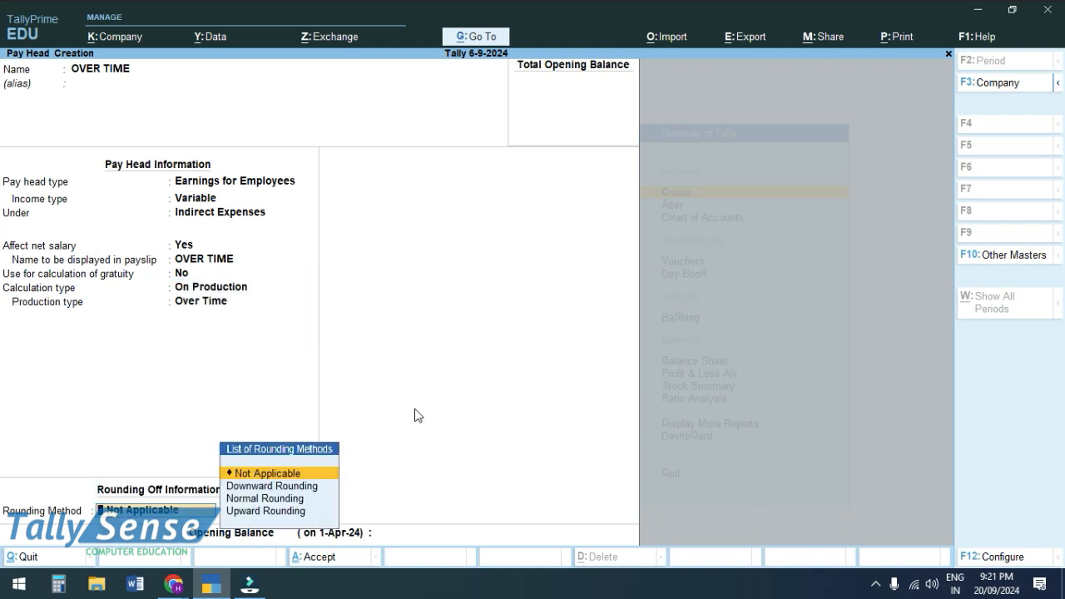
{"action": "key", "text": "Return"}
{"action": "key", "text": "Return"}
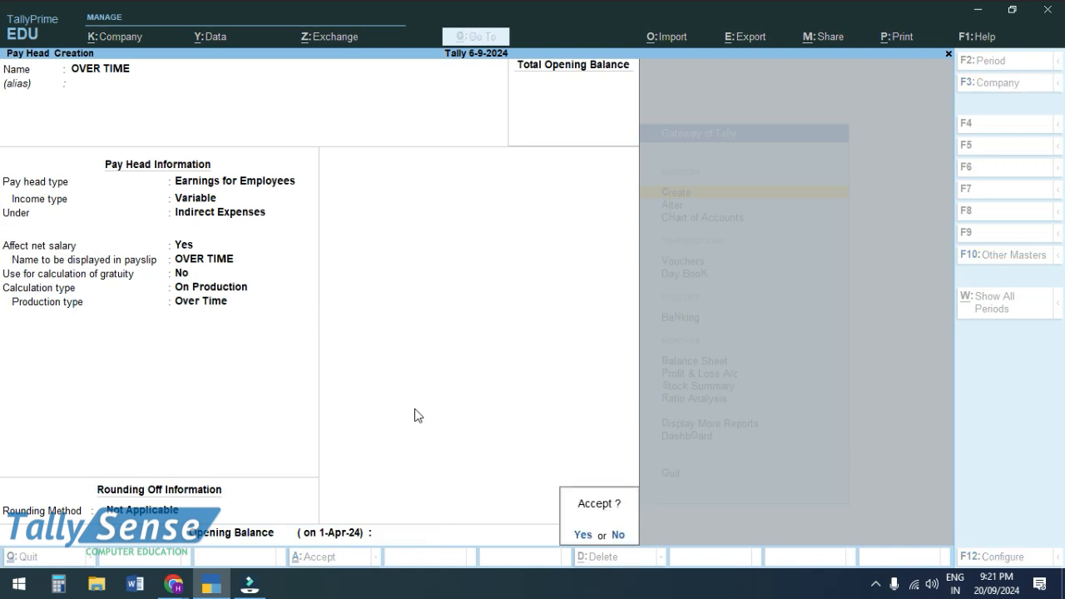
{"action": "key", "text": "Return"}
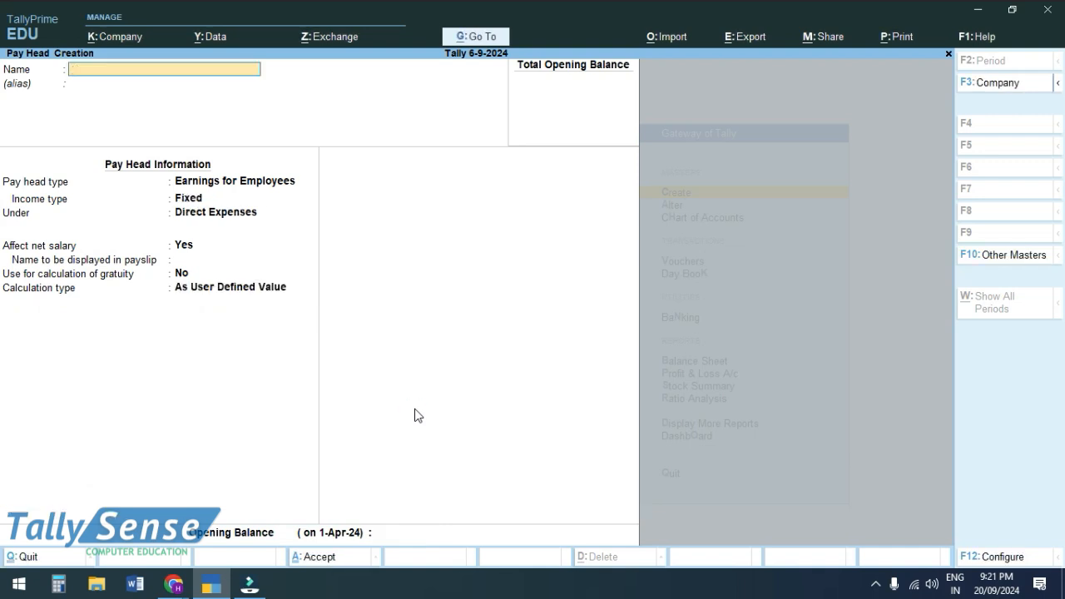
{"action": "key", "text": "Page_Up"}
{"action": "key", "text": "Page_Up"}
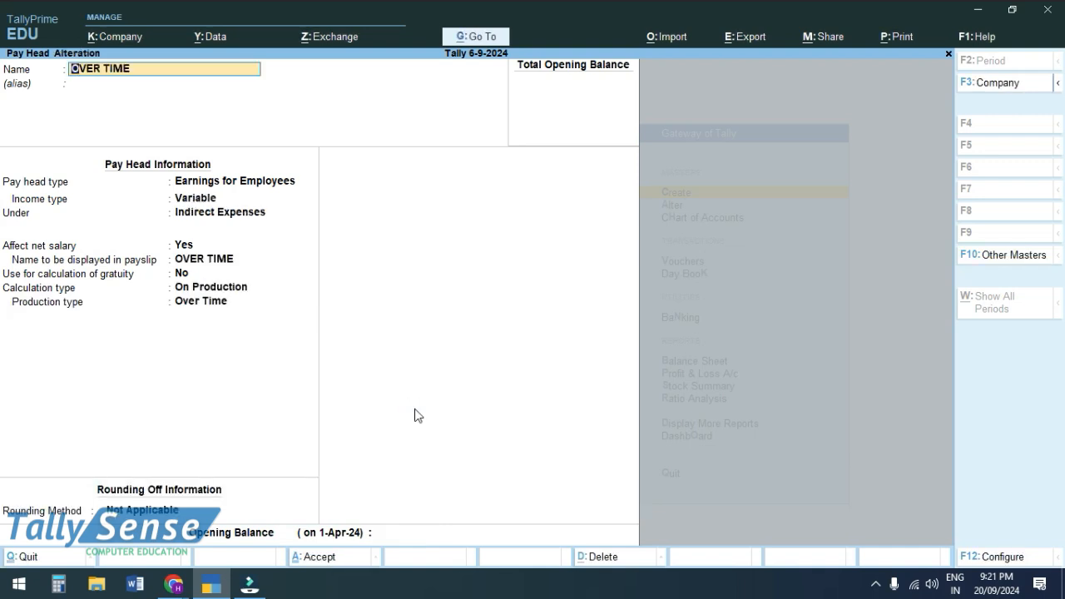
{"action": "key", "text": "Page_Up"}
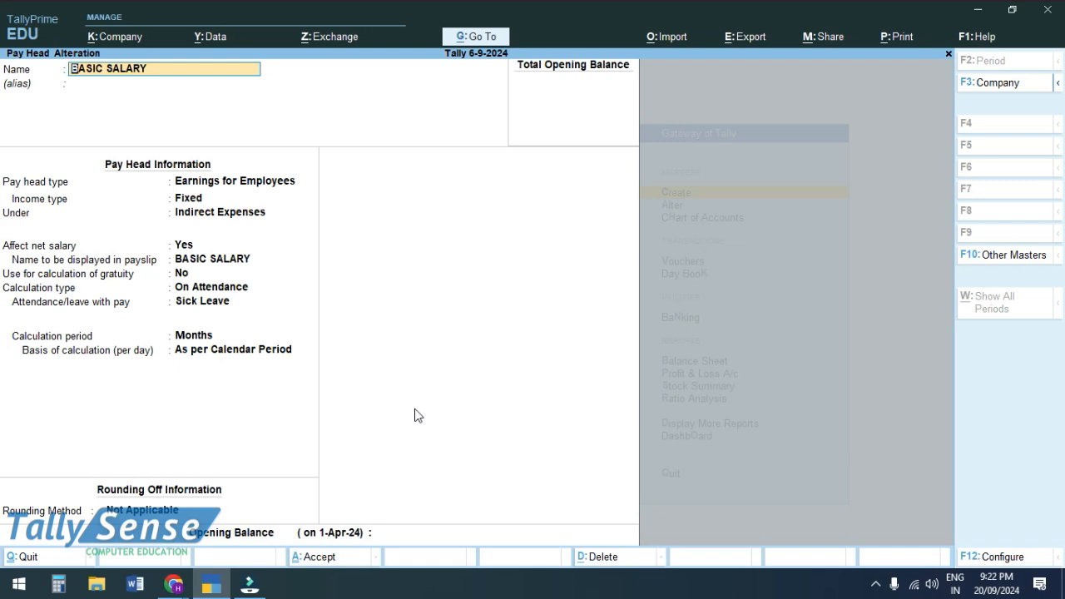
{"action": "key", "text": "Page_Down"}
{"action": "key", "text": "Page_Down"}
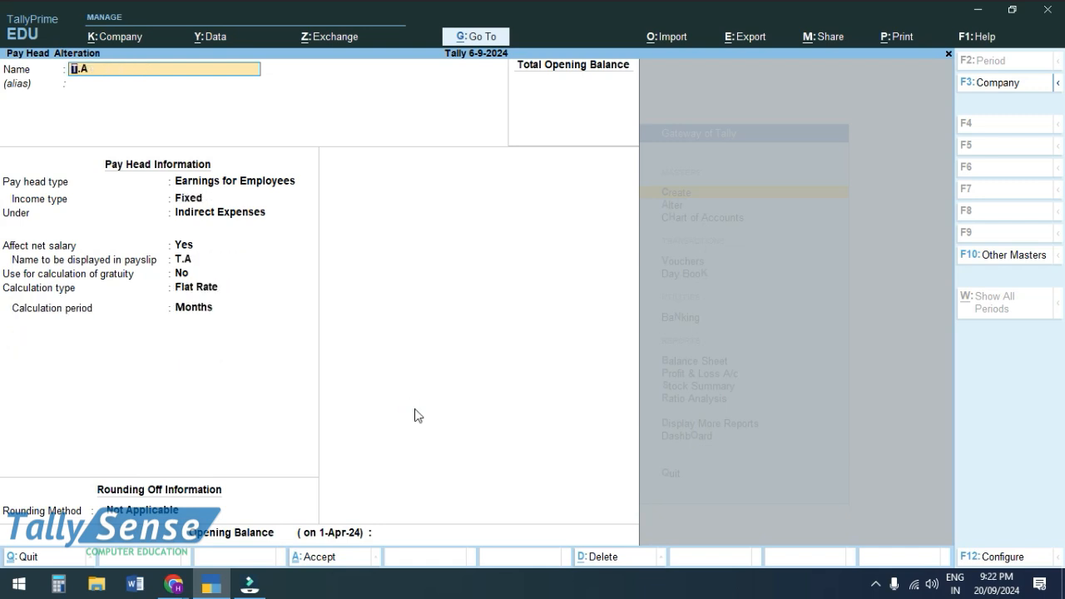
{"action": "key", "text": "Page_Down"}
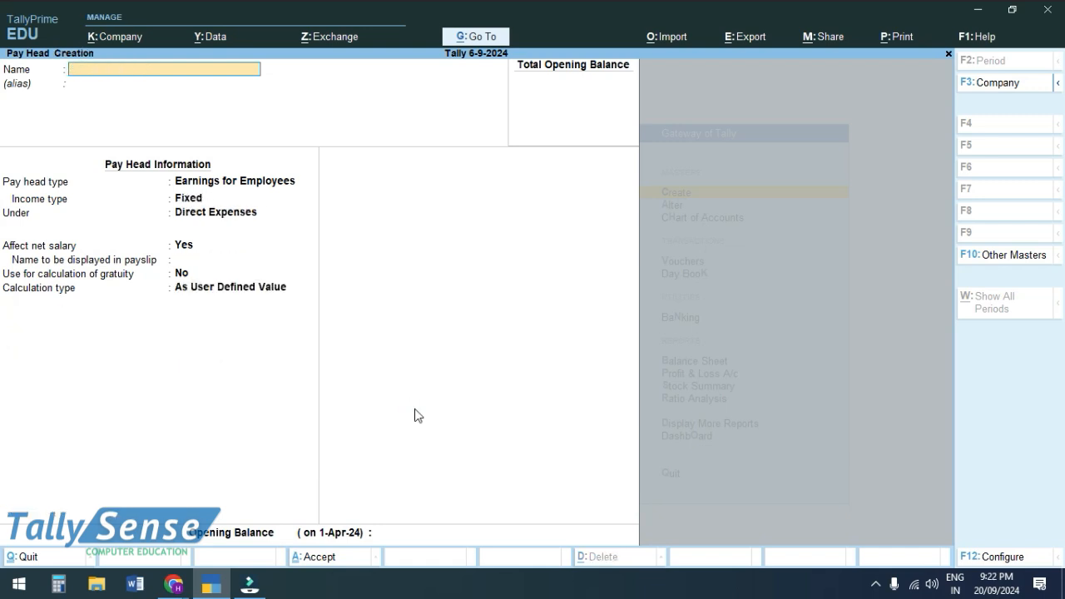
- Enter P.F as the new pay head's name
{"action": "type", "text": "P.F"}
{"action": "key", "text": "Return"}
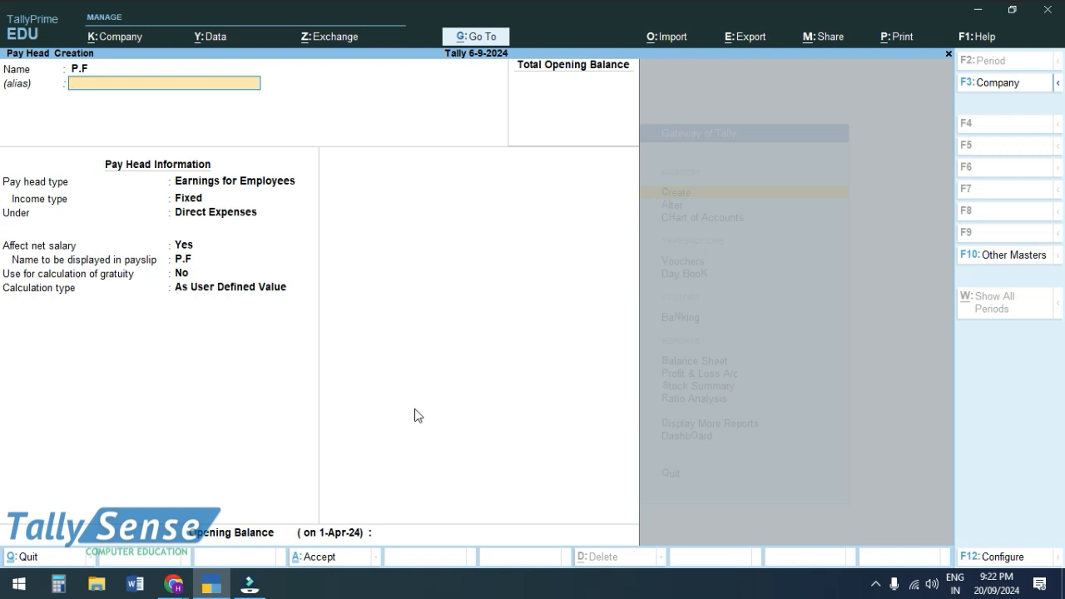
- Make P.F a Deductions From Employees pay head under Current Liabilities
{"action": "key", "text": "Return"}
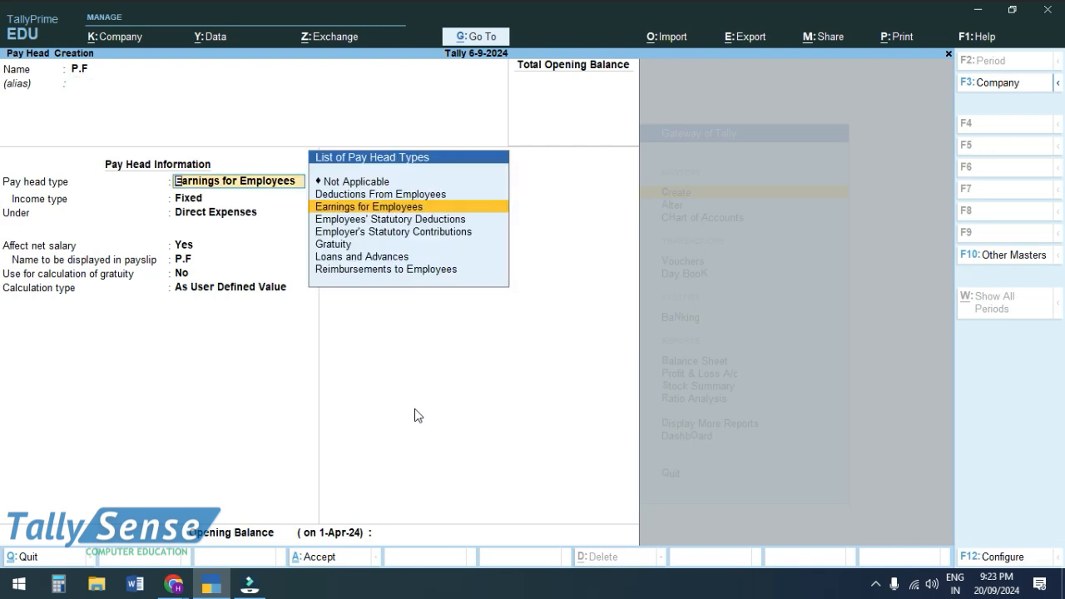
{"action": "key", "text": "Up"}
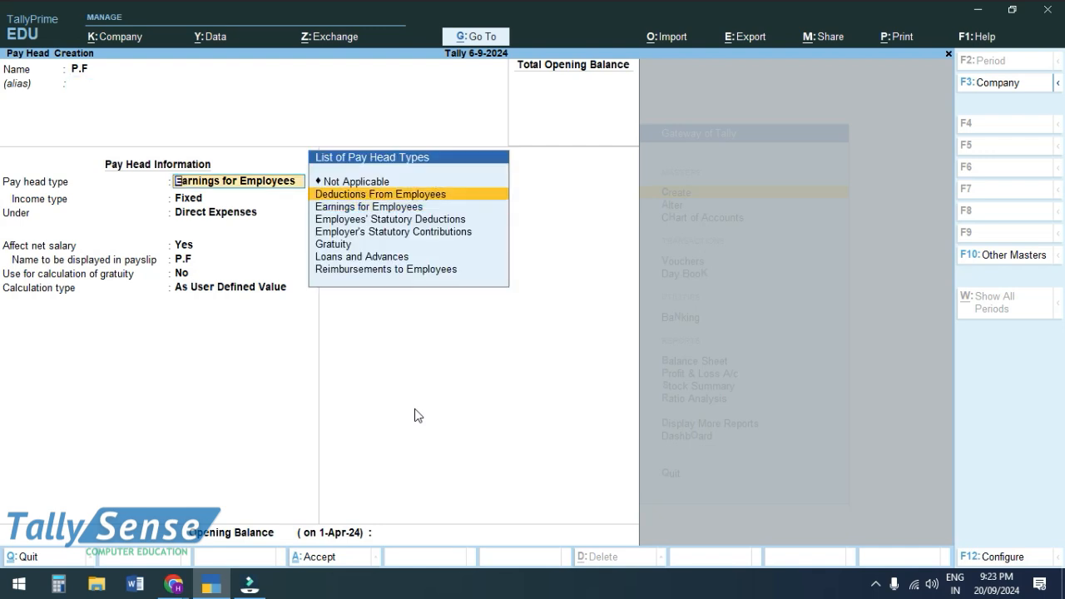
{"action": "key", "text": "Down"}
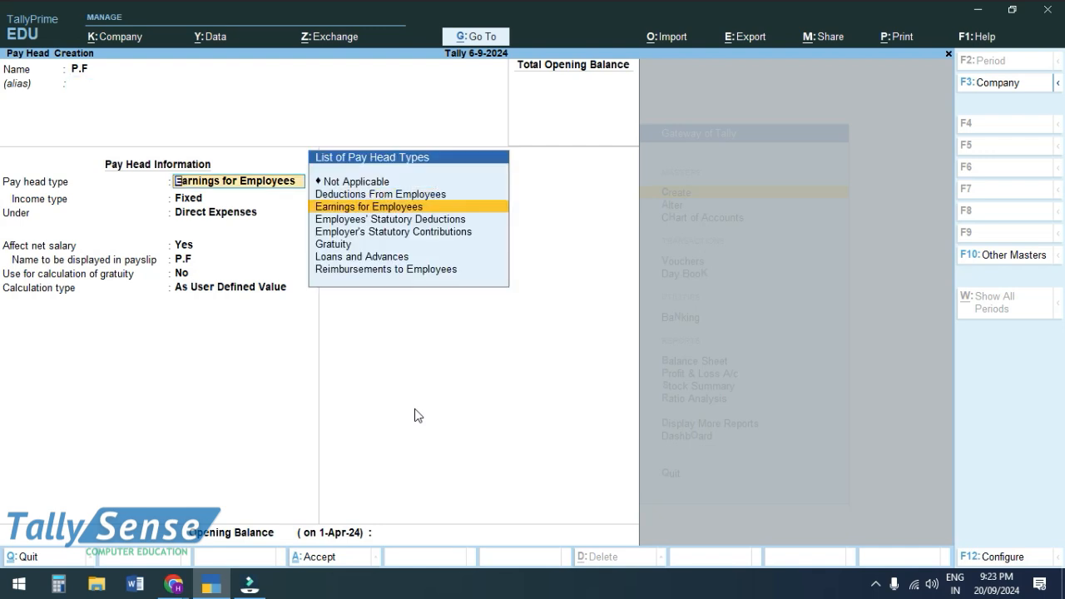
{"action": "key", "text": "Up"}
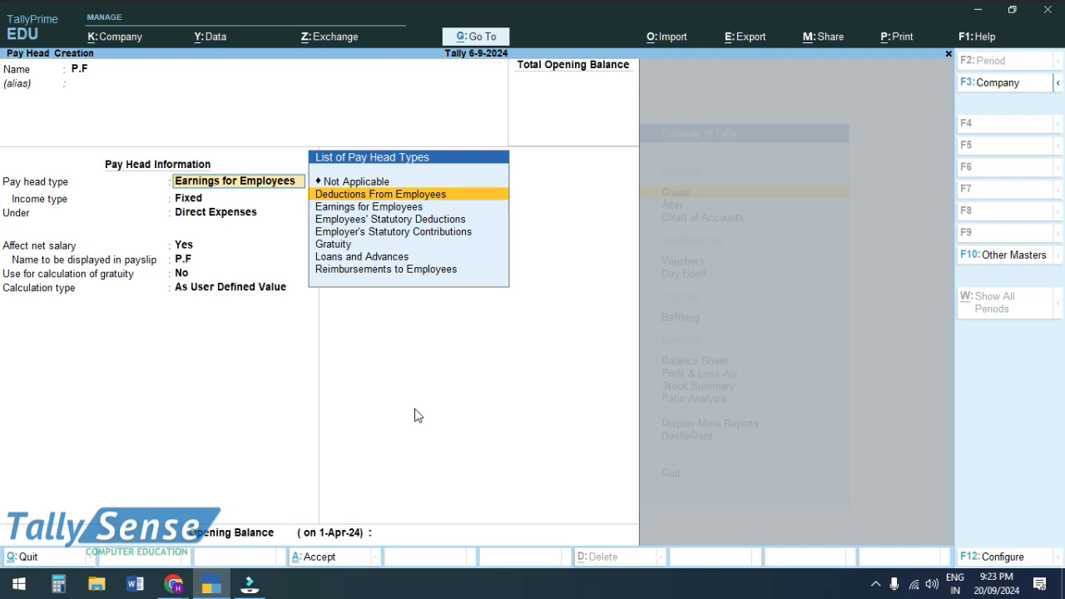
{"action": "key", "text": "Return"}
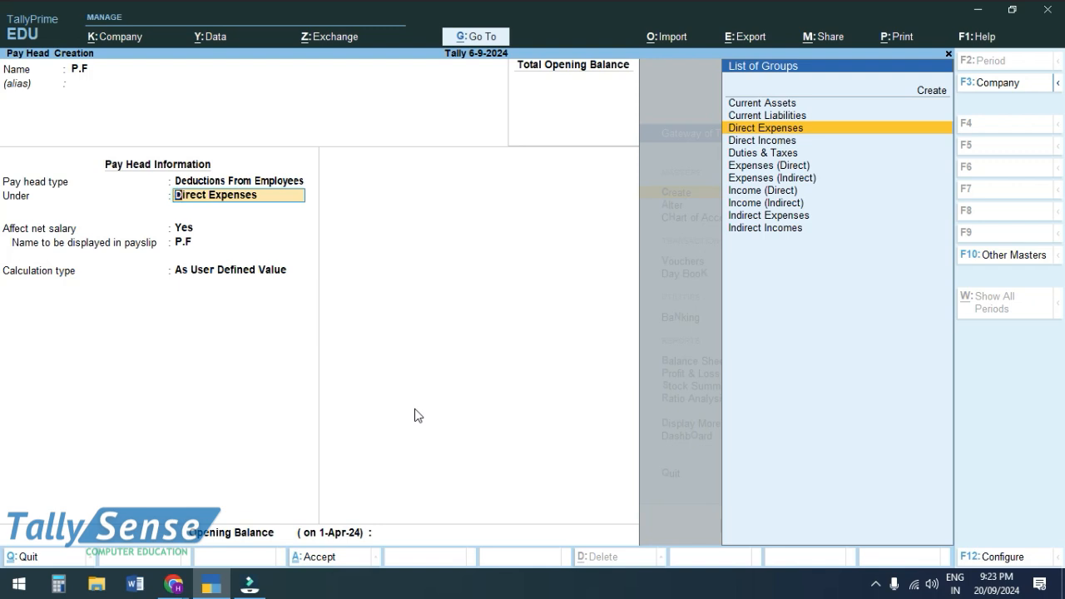
{"action": "key", "text": "Up"}
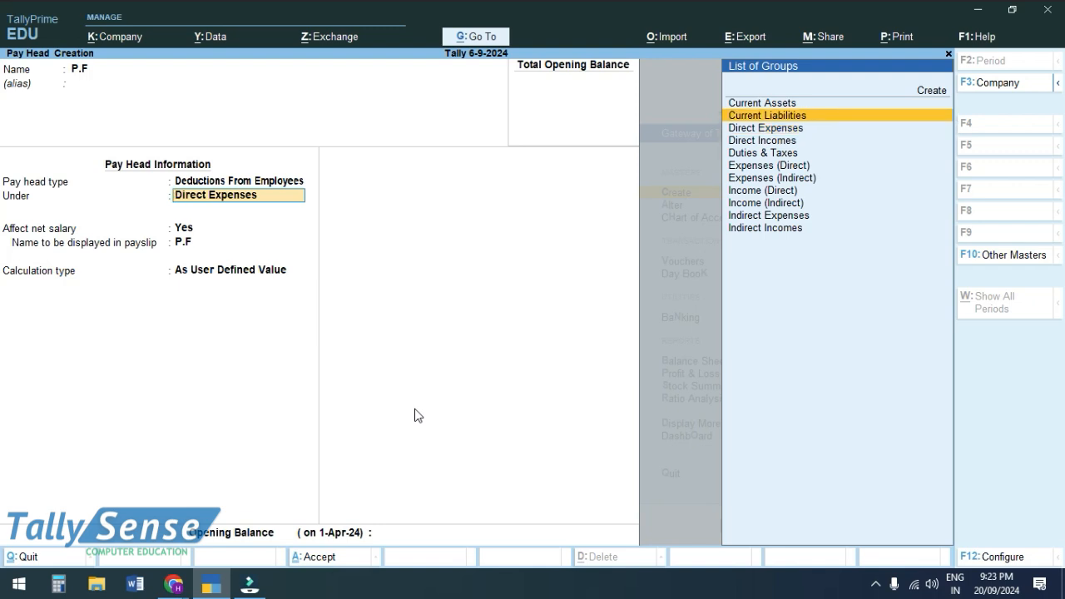
{"action": "key", "text": "Return"}
{"action": "key", "text": "Return"}
{"action": "key", "text": "Return"}
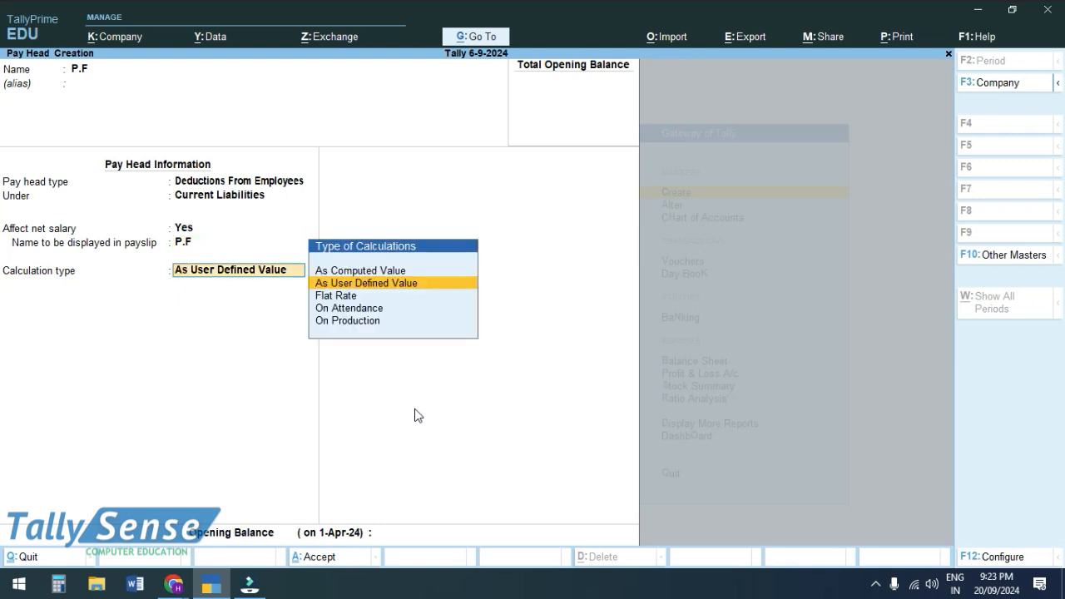
- Set P.F's calculation to As Computed Value, no rounding, computed On Specified Formula
{"action": "key", "text": "Up"}
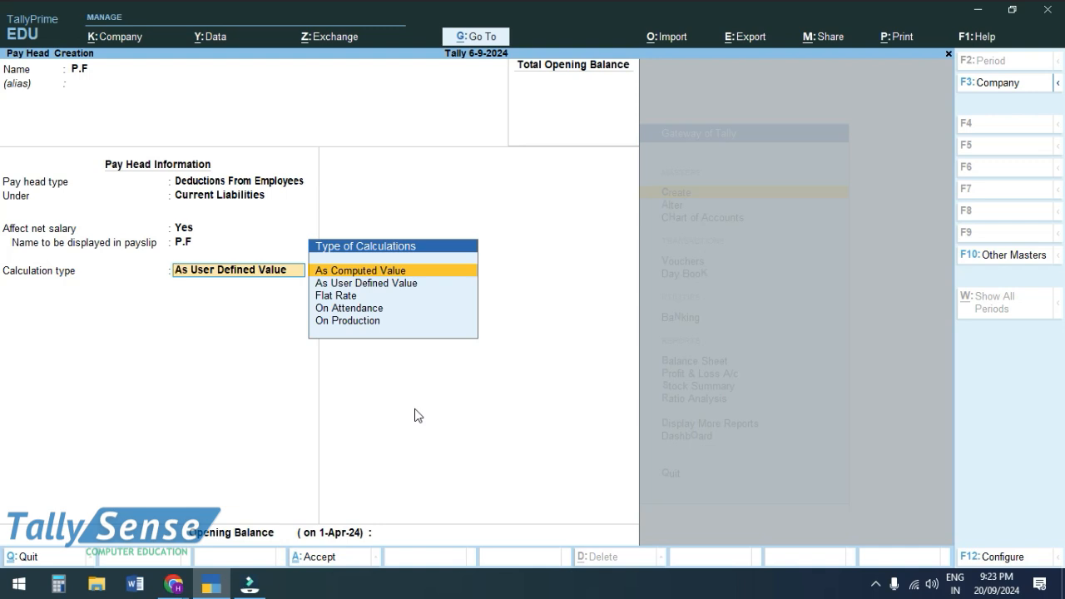
{"action": "key", "text": "Return"}
{"action": "key", "text": "Return"}
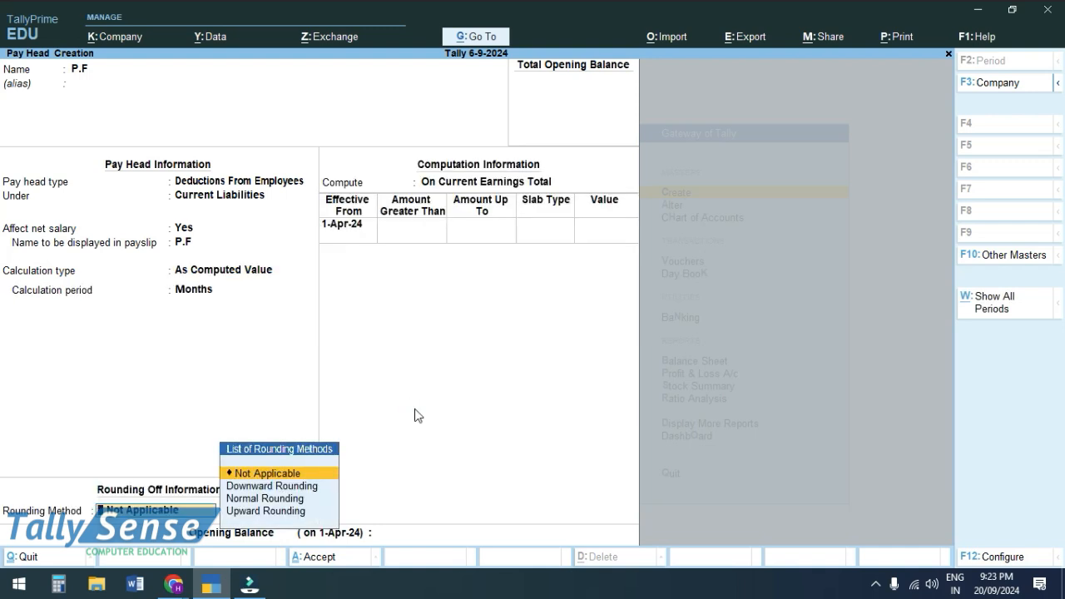
{"action": "key", "text": "Return"}
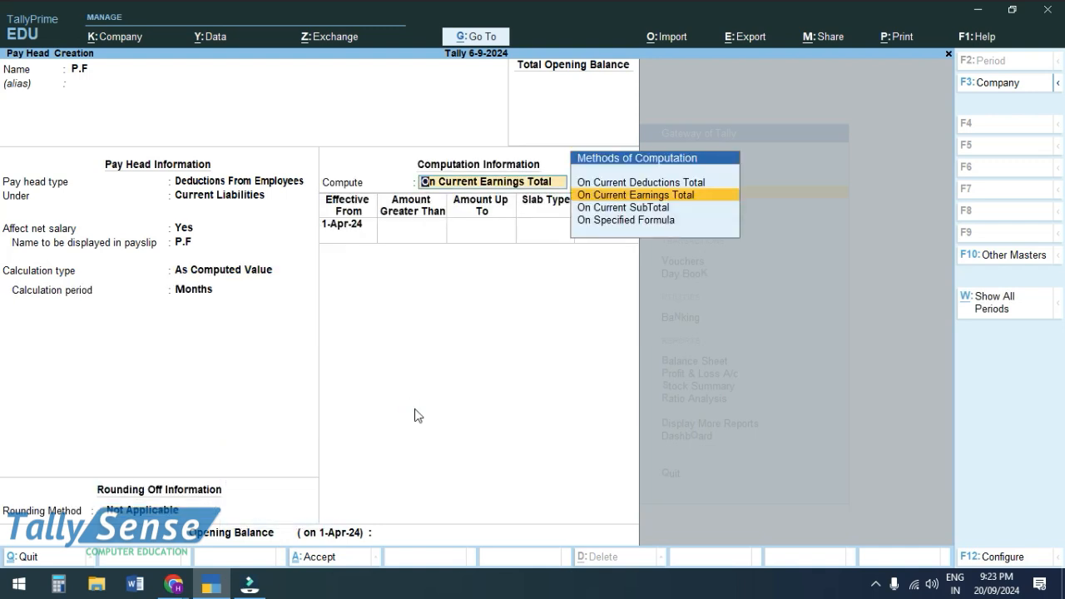
{"action": "key", "text": "Down"}
{"action": "key", "text": "Down"}
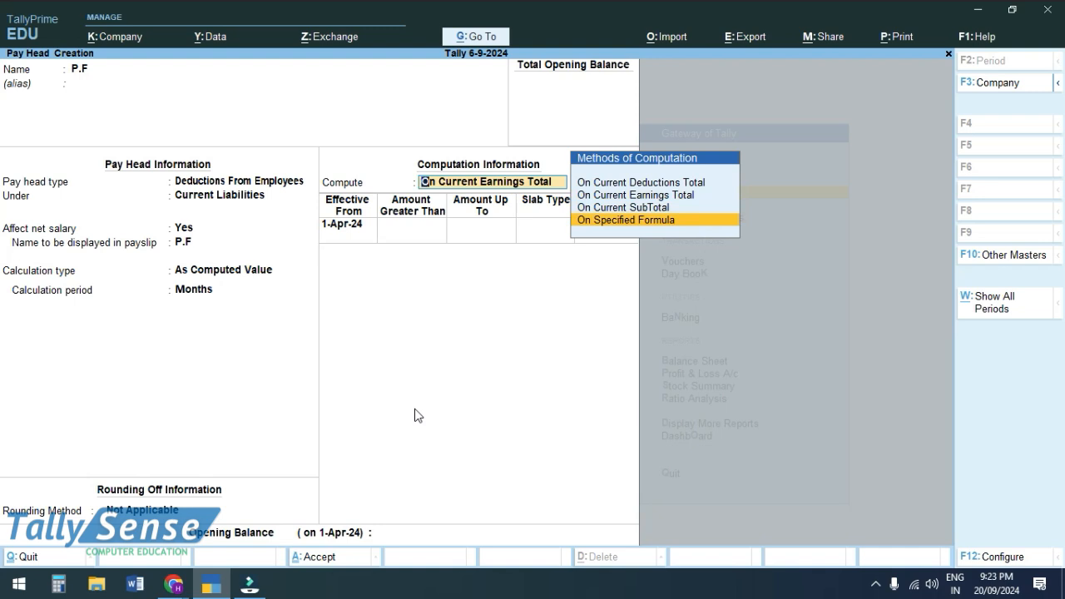
{"action": "key", "text": "Return"}
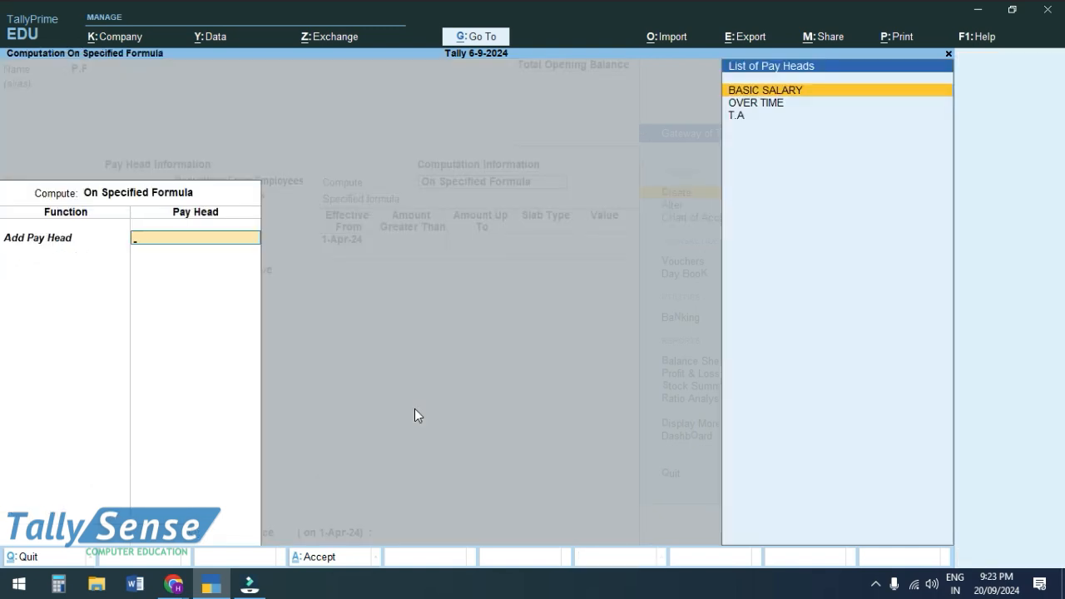
- Add BASIC SALARY to the P.F formula and enter a 10 % slab value
{"action": "key", "text": "Return"}
{"action": "key", "text": "Return"}
{"action": "key", "text": "Return"}
{"action": "key", "text": "Return"}
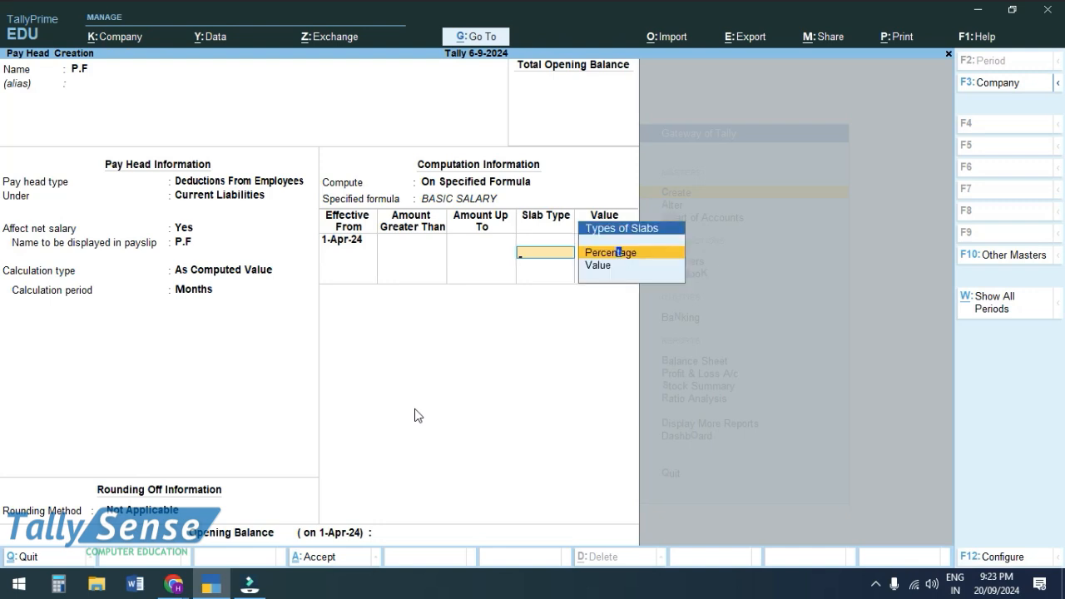
{"action": "key", "text": "Return"}
{"action": "type", "text": "10"}
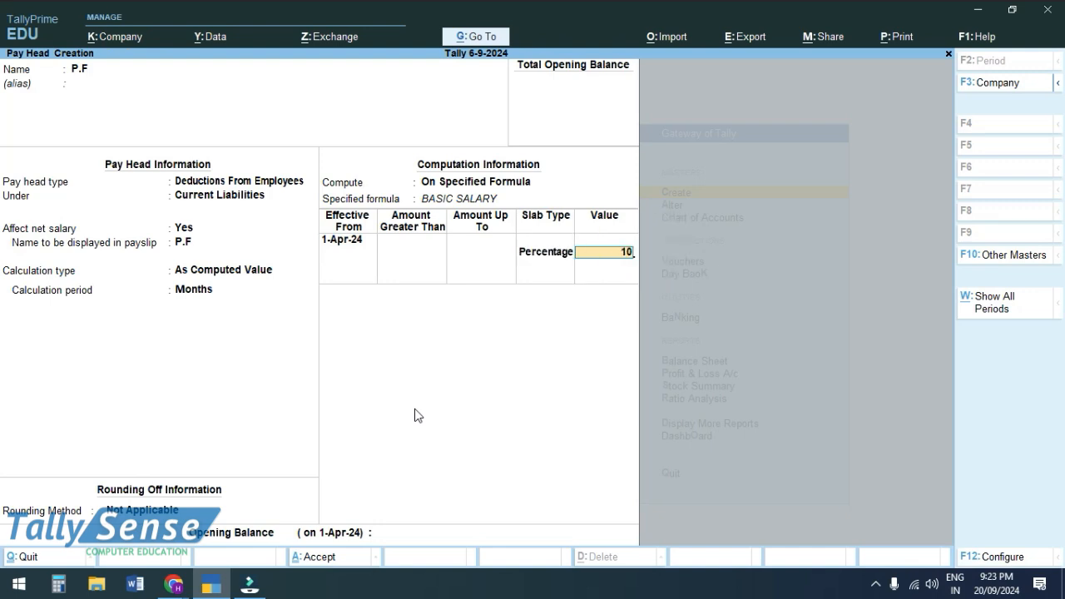
{"action": "key", "text": "Return"}
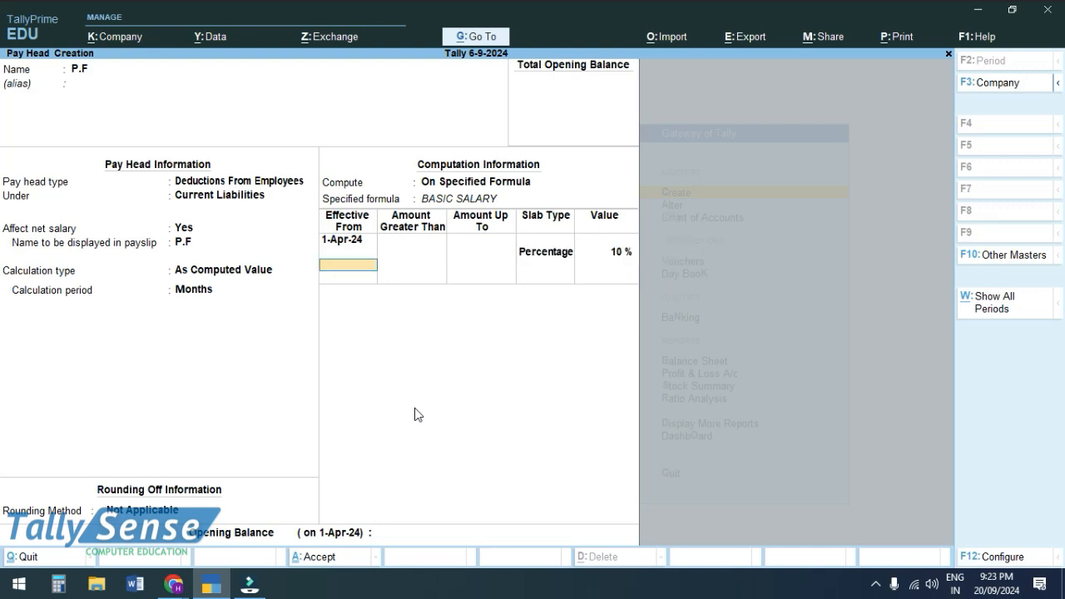
{"action": "left_click", "coordinate": [25, 585]}
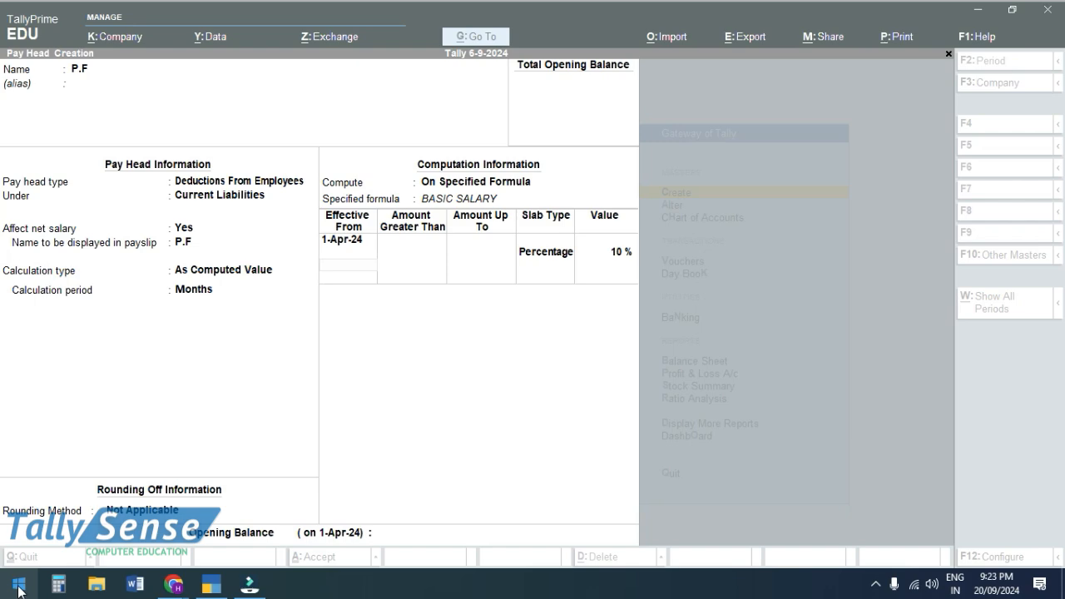
- In Notepad, note 10% PF: 40000/- 4000/-PF, 35000/- 3500/-PF, 30000/- 3000/-PF
{"action": "left_click", "coordinate": [18, 589]}
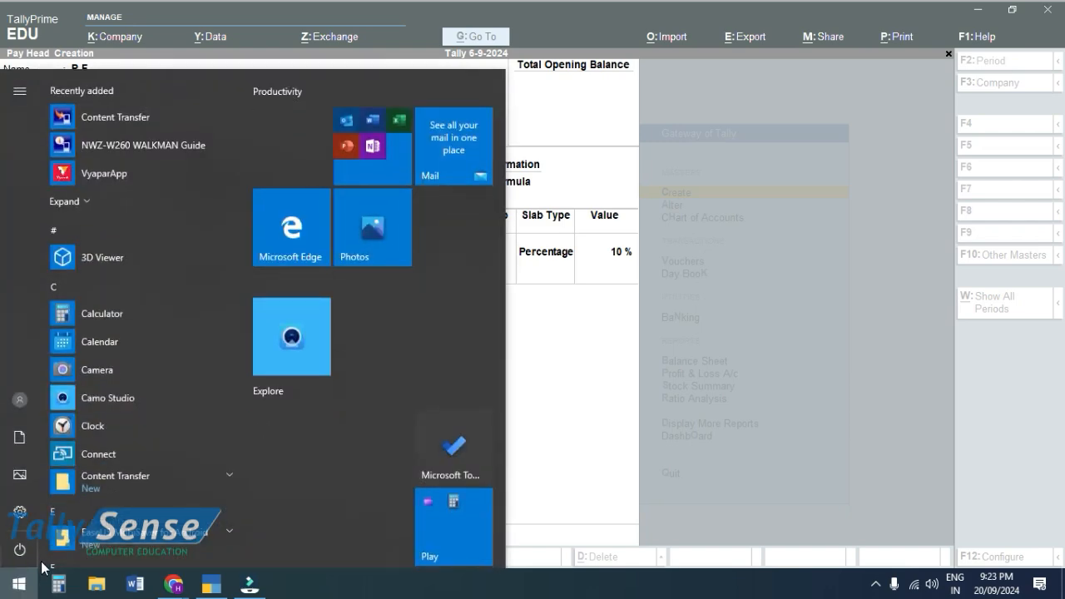
{"action": "type", "text": "NO"}
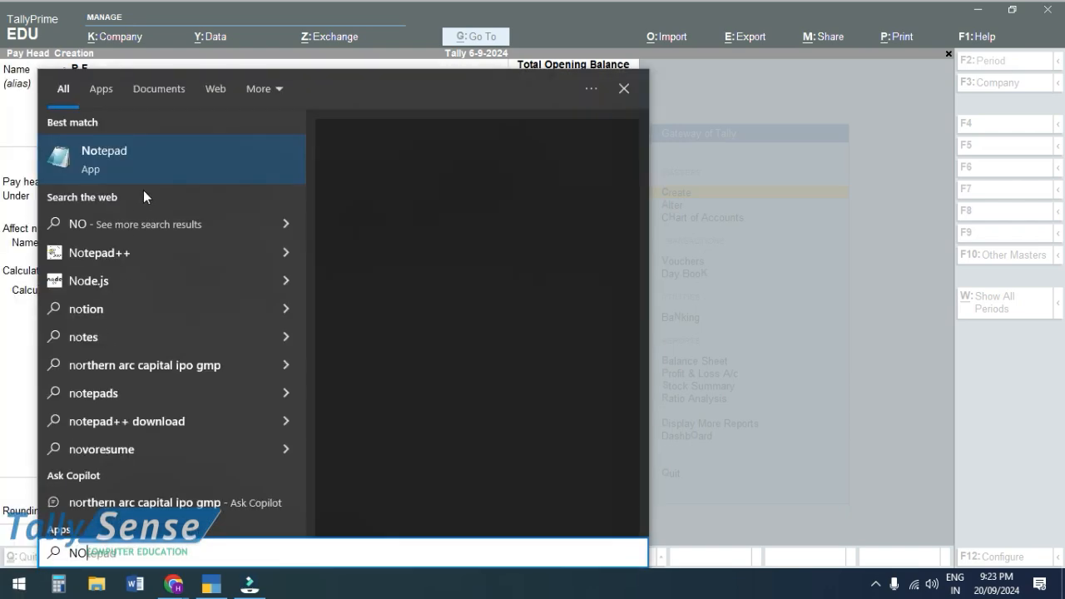
{"action": "left_click", "coordinate": [139, 171]}
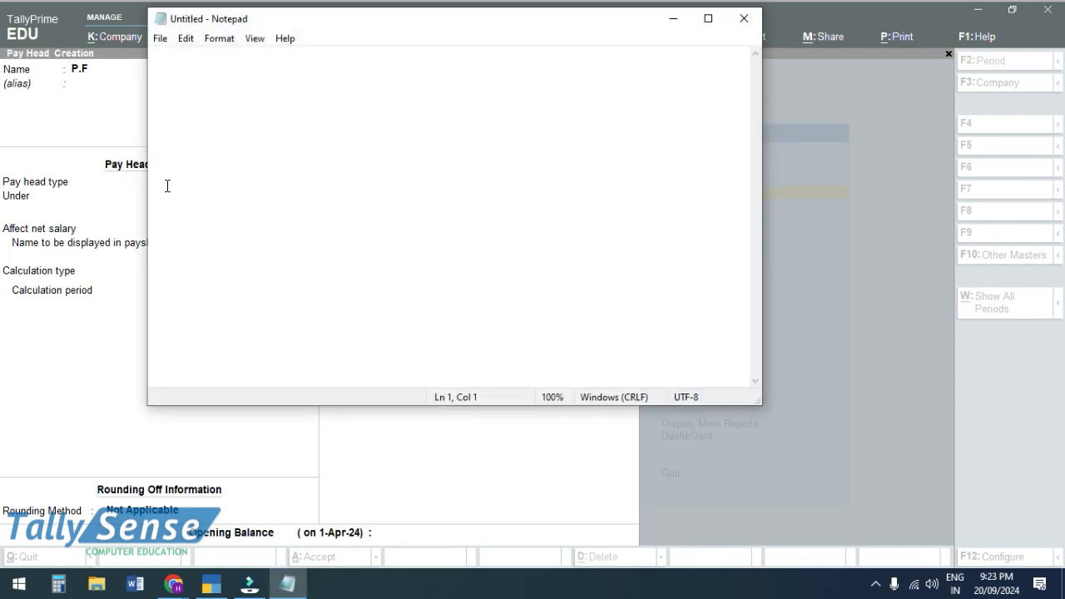
{"action": "type", "text": "40000/"}
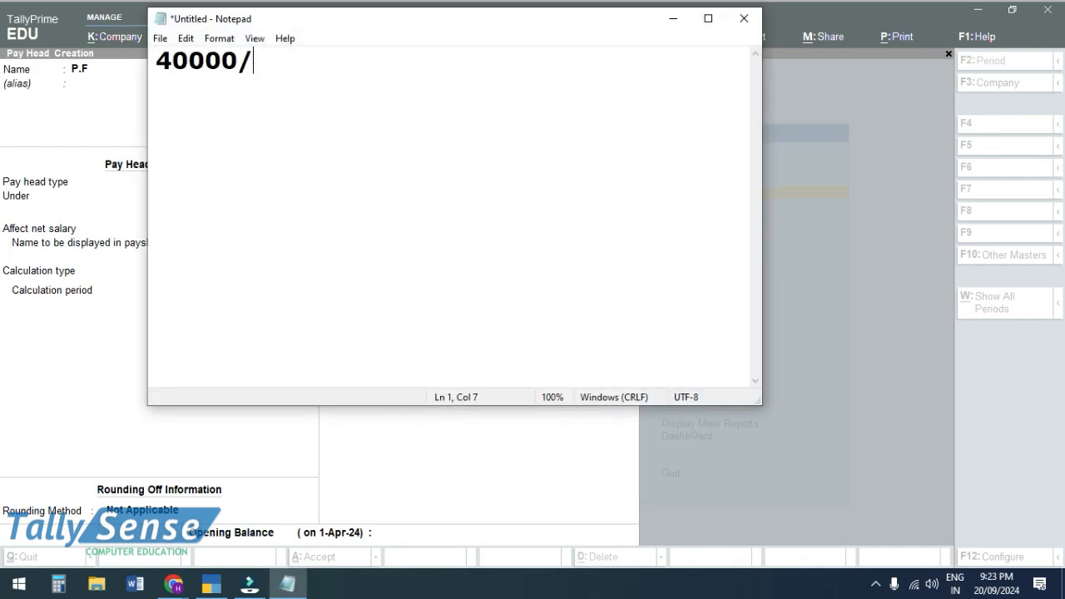
{"action": "type", "text": "-  4000/-P"}
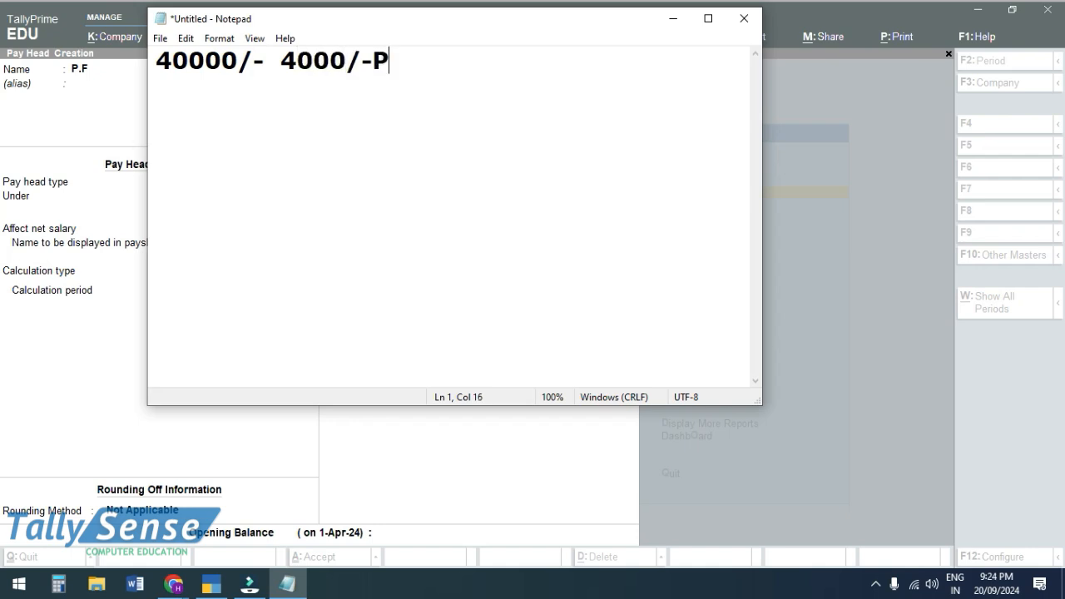
{"action": "type", "text": "F"}
{"action": "key", "text": "Return"}
{"action": "type", "text": "35000/- "}
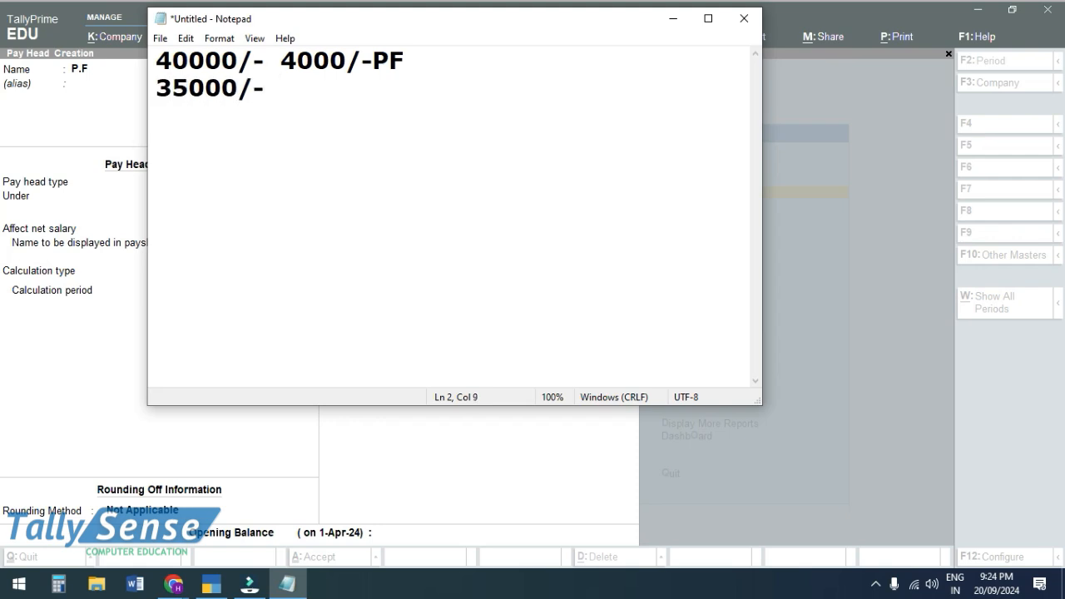
{"action": "type", "text": "3500"}
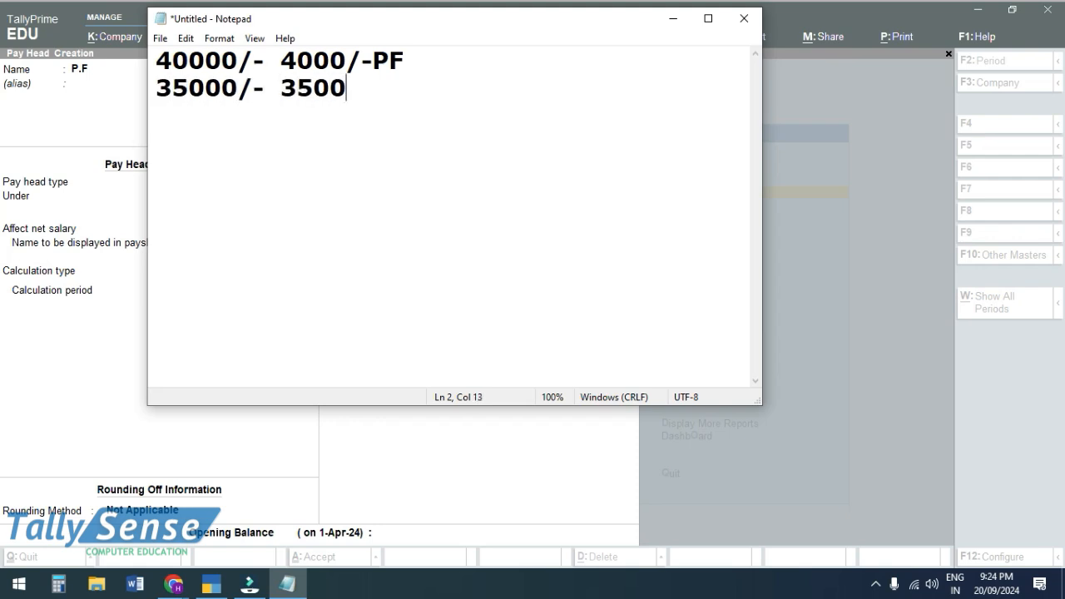
{"action": "type", "text": "/-"}
{"action": "type", "text": "PF"}
{"action": "key", "text": "Return"}
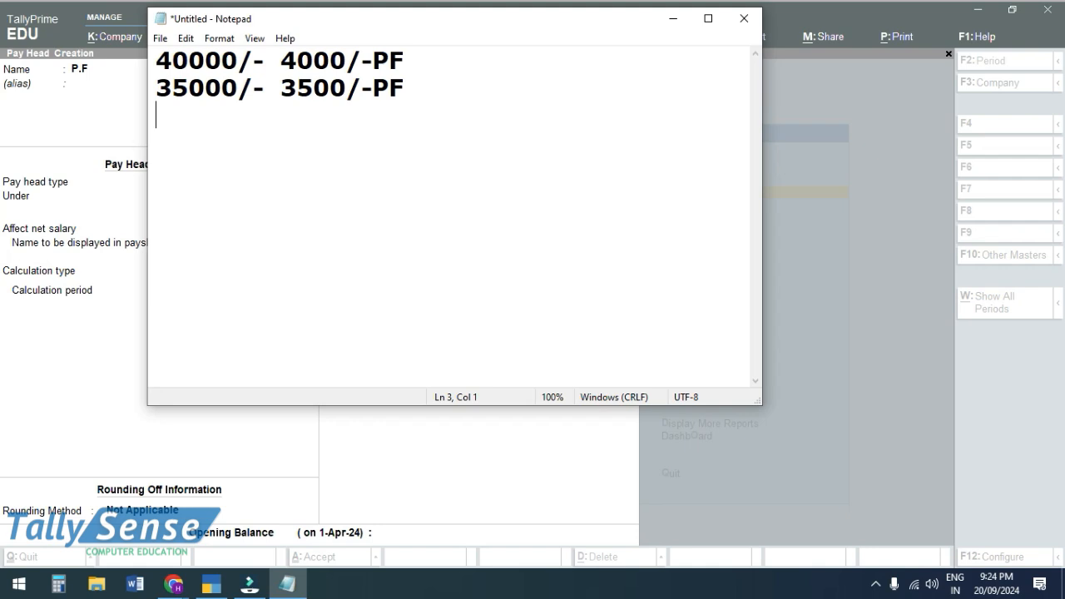
{"action": "type", "text": "30000/-"}
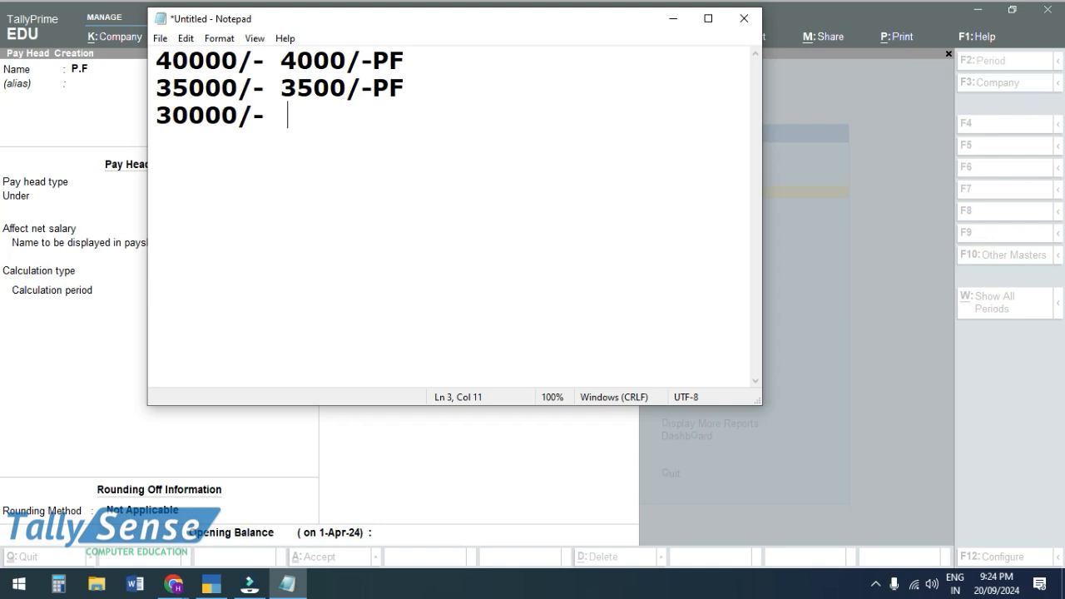
{"action": "type", "text": "3000/-"}
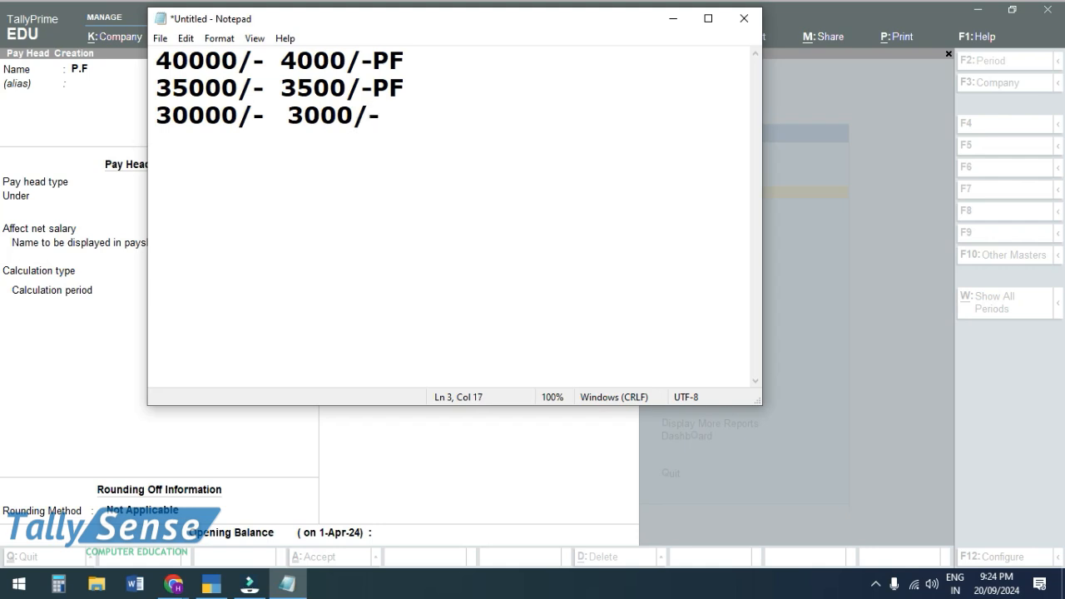
{"action": "type", "text": "PF"}
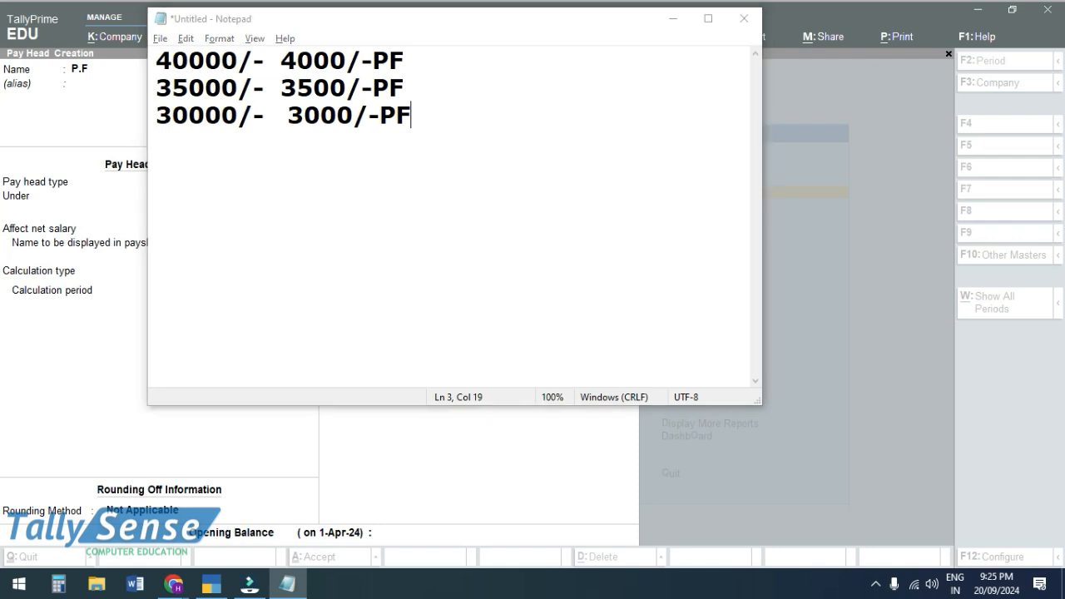
{"action": "key", "text": "alt+Tab"}
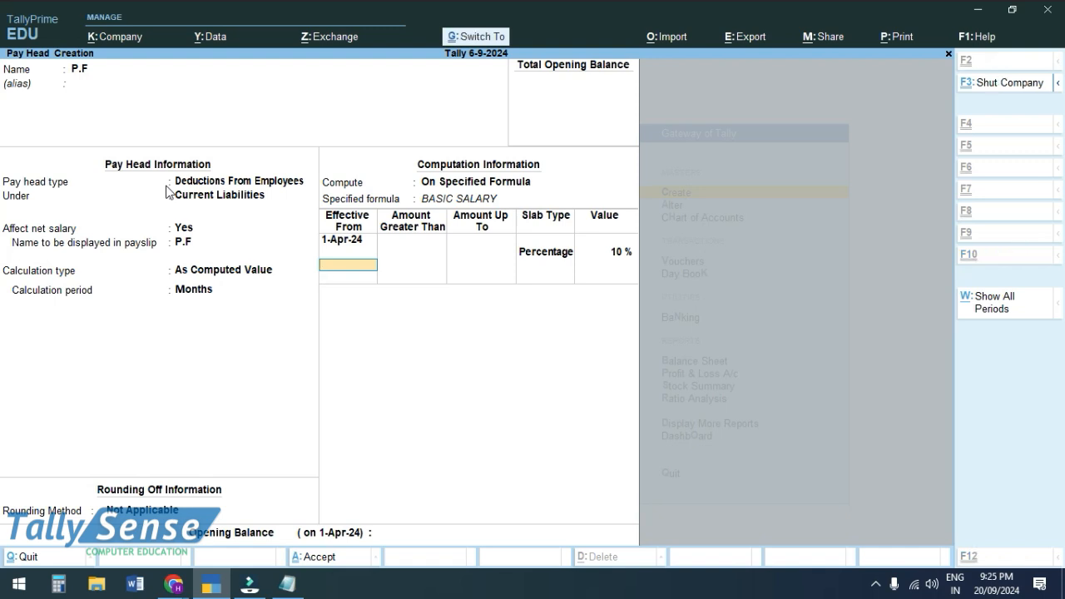
- Save the P.F pay head and quit pay head creation
{"action": "key", "text": "ctrl+a"}
{"action": "key", "text": "Escape"}
{"action": "key", "text": "y"}
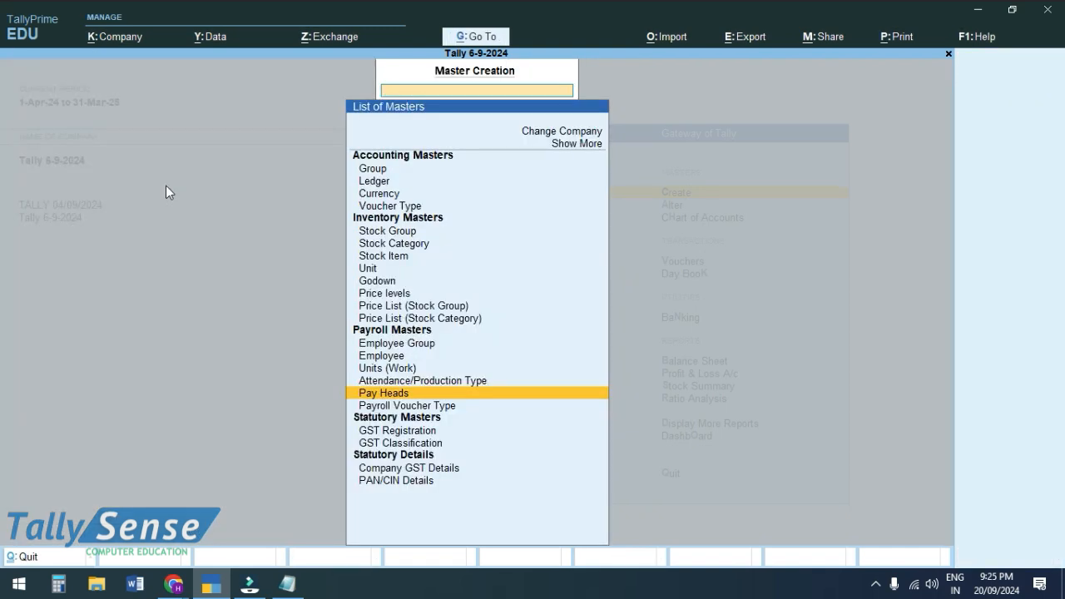
- Create the employee groups MANAGER and SALES MAN under Primary
{"action": "key", "text": "Up"}
{"action": "key", "text": "Up"}
{"action": "key", "text": "Up"}
{"action": "key", "text": "Up"}
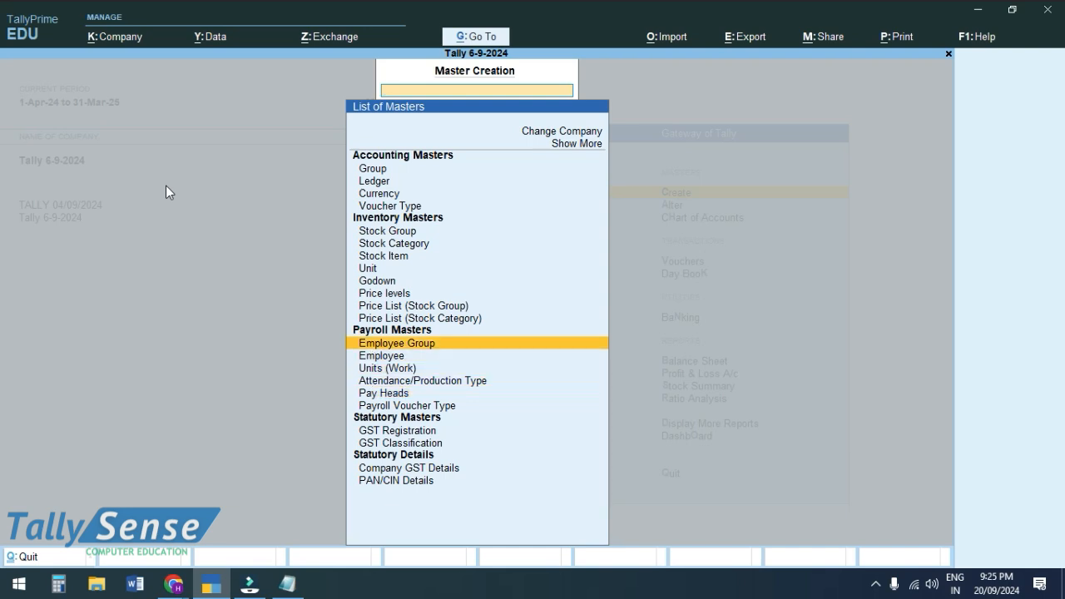
{"action": "key", "text": "Return"}
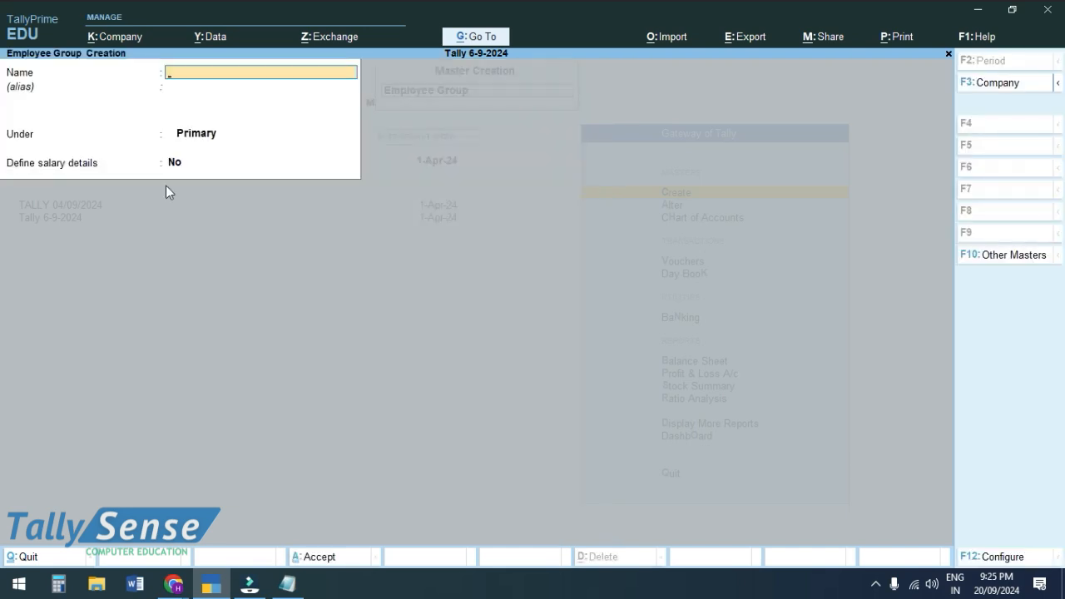
{"action": "type", "text": "MANAGER"}
{"action": "key", "text": "ctrl"}
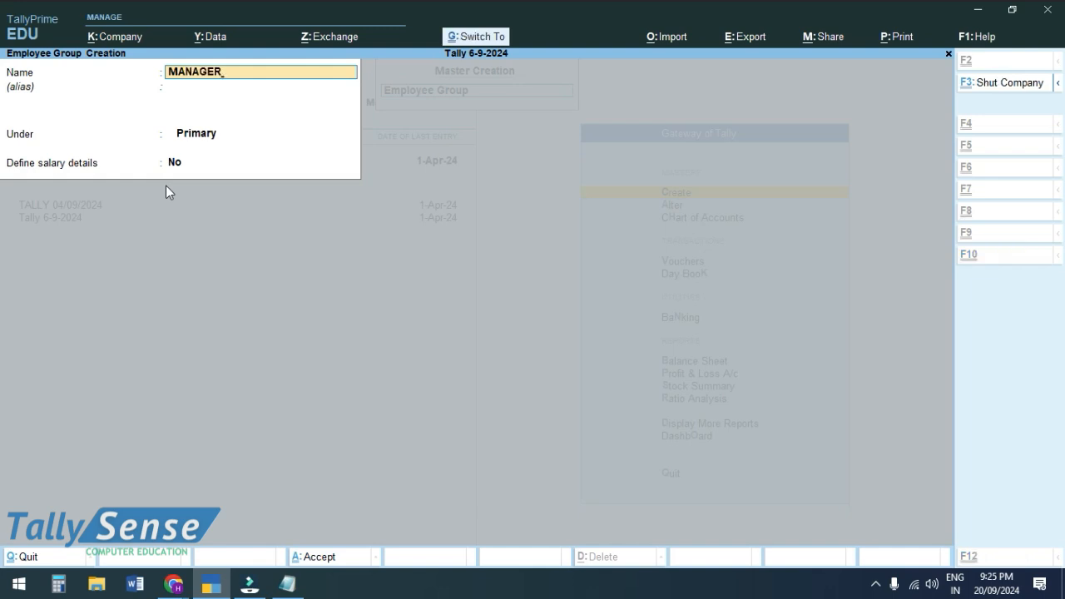
{"action": "key", "text": "ctrl+a"}
{"action": "type", "text": "SALES"}
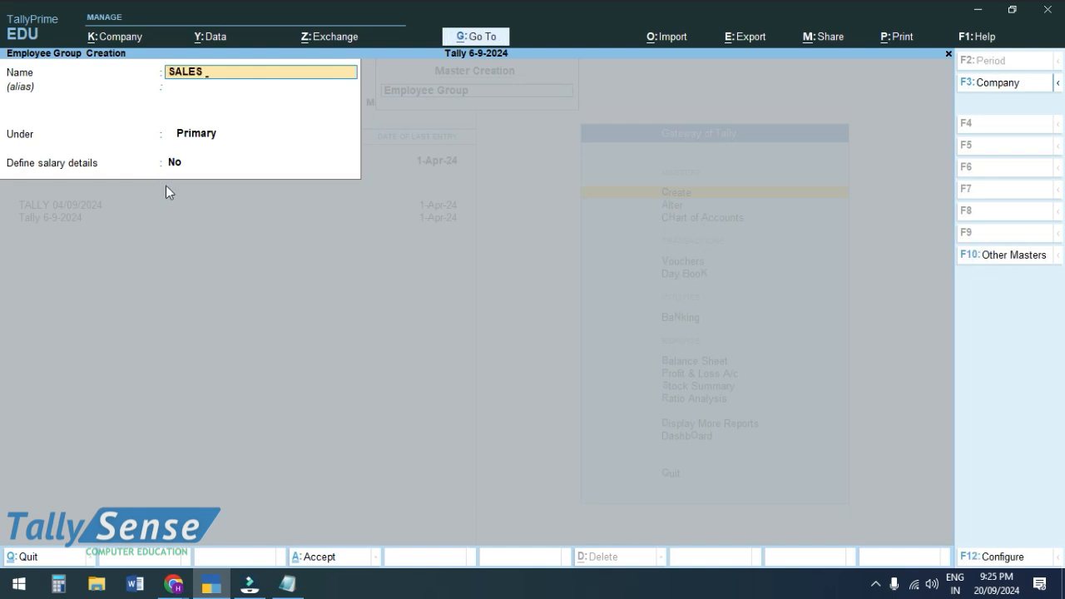
{"action": "type", "text": " MAN"}
{"action": "key", "text": "ctrl"}
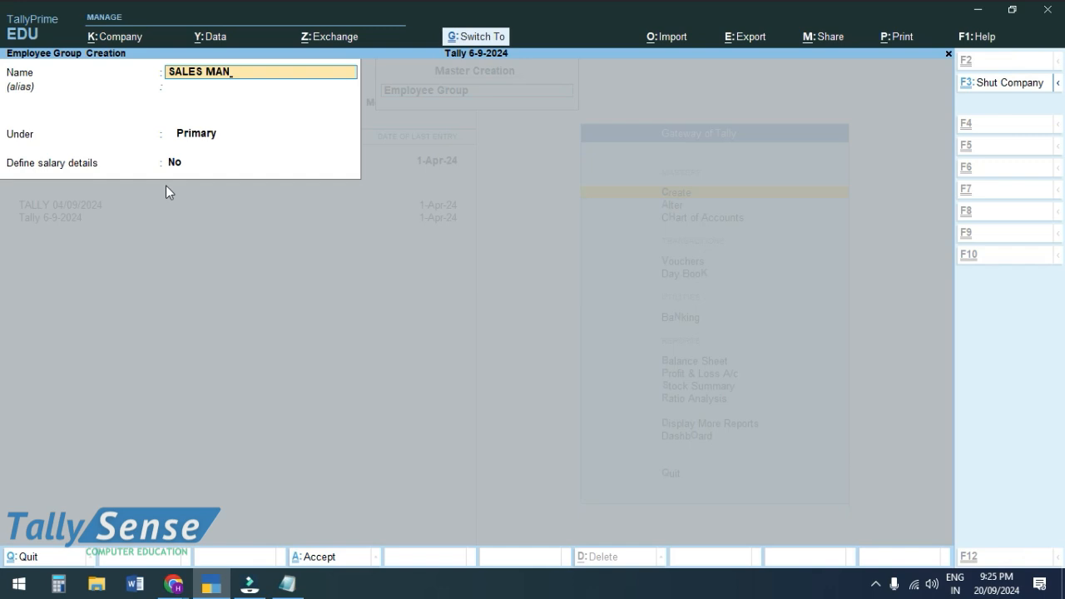
{"action": "key", "text": "ctrl+a"}
{"action": "key", "text": "Escape"}
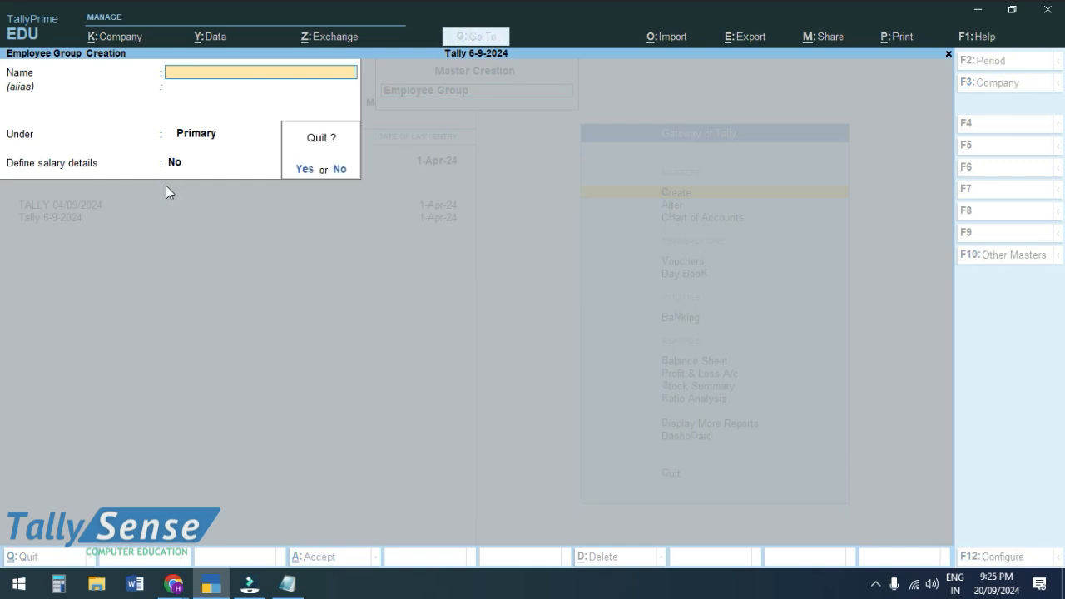
{"action": "key", "text": "y"}
{"action": "key", "text": "Down"}
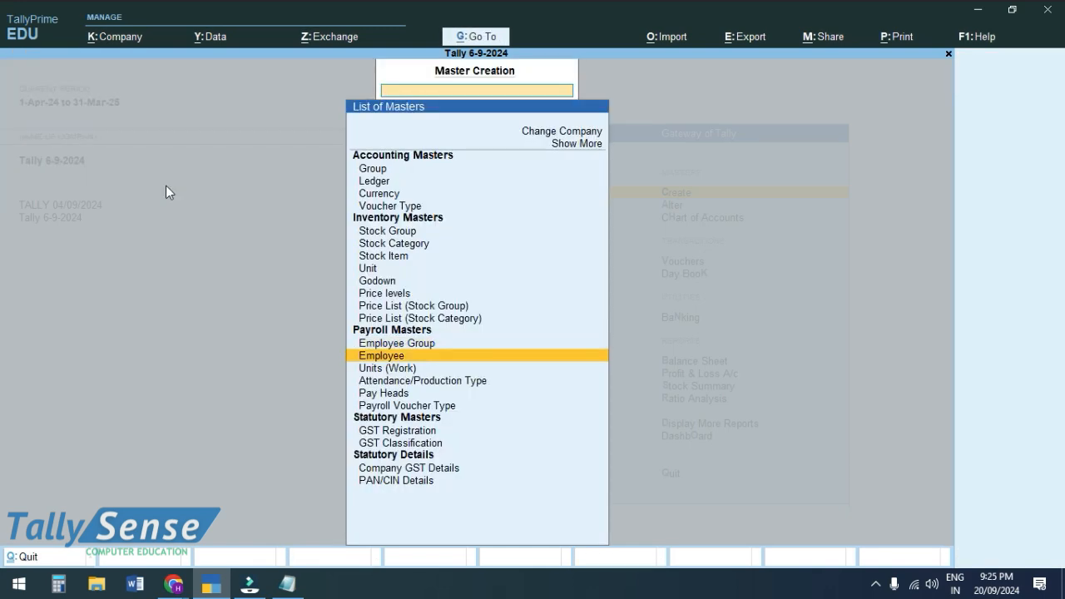
- Start a new employee record and enter the employee's full name
{"action": "key", "text": "Return"}
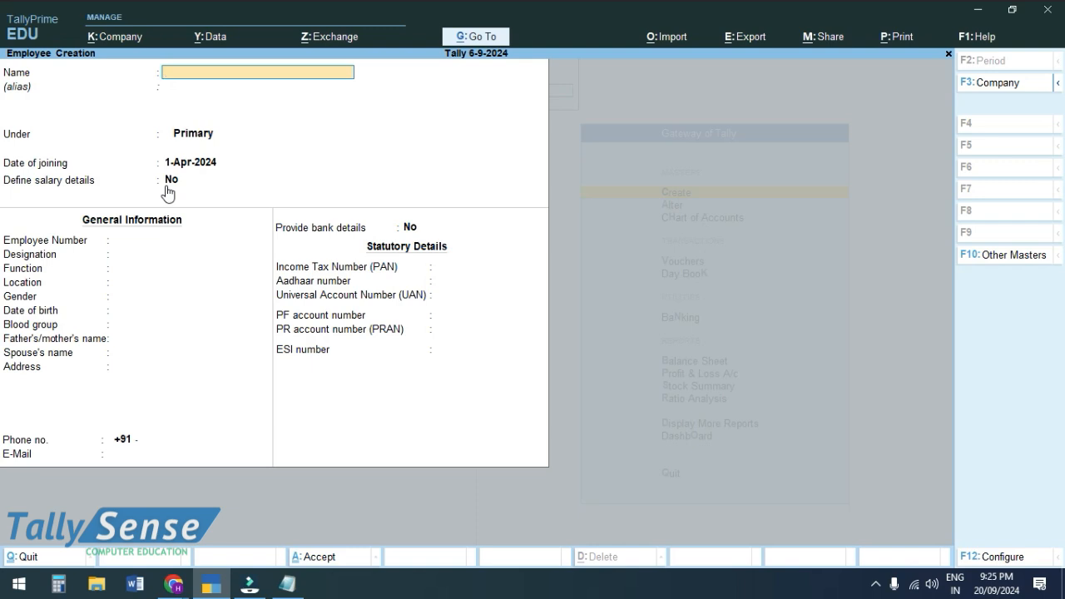
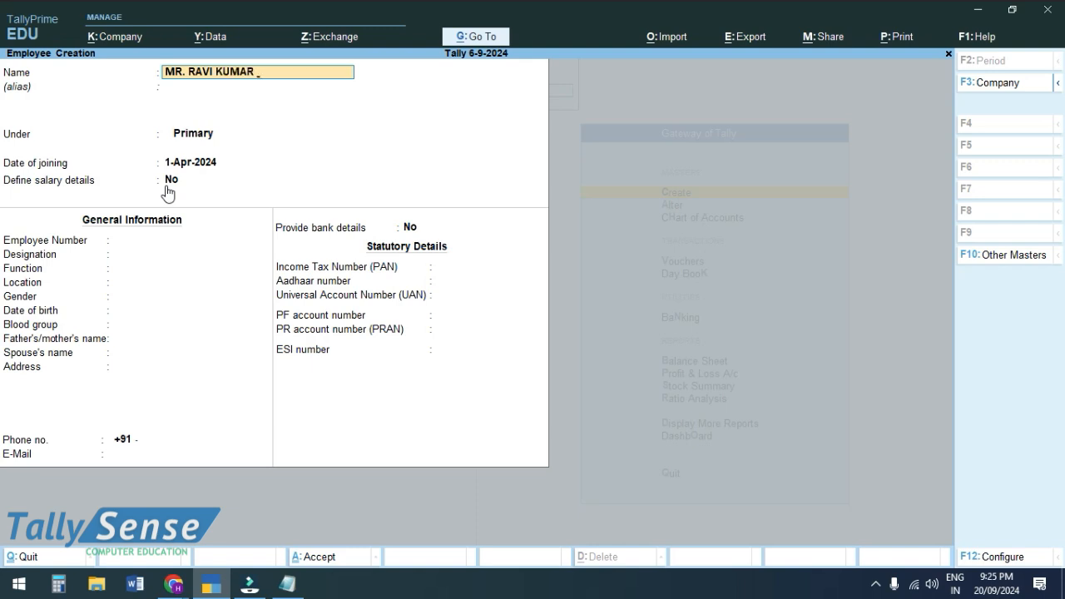
{"action": "key", "text": "Return"}
{"action": "key", "text": "Return"}
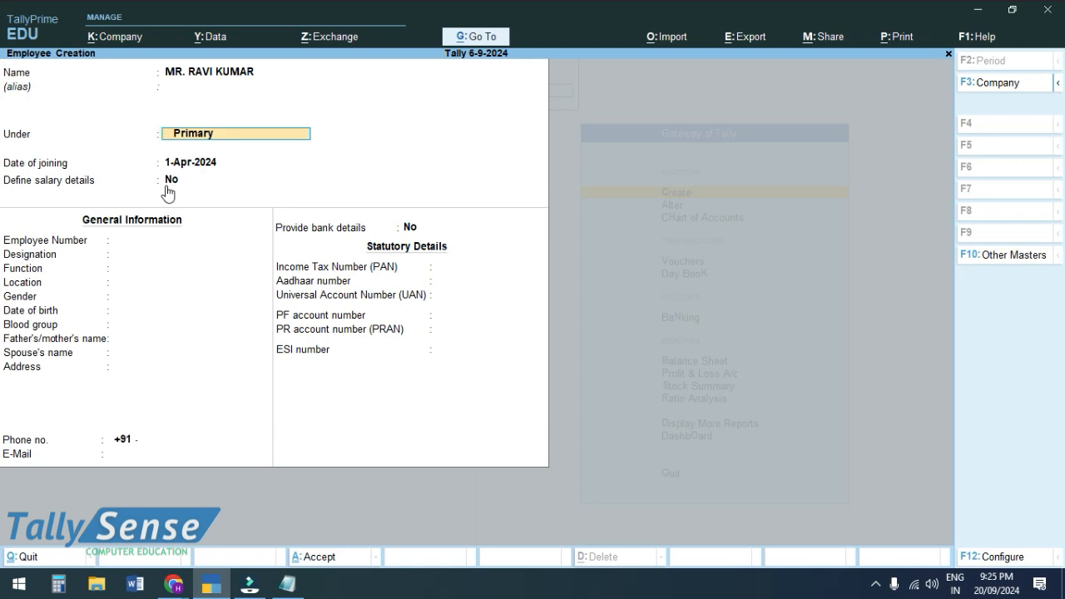
- Create a new employee group named AREA MANAGER from the Under field
{"action": "key", "text": "BackSpace"}
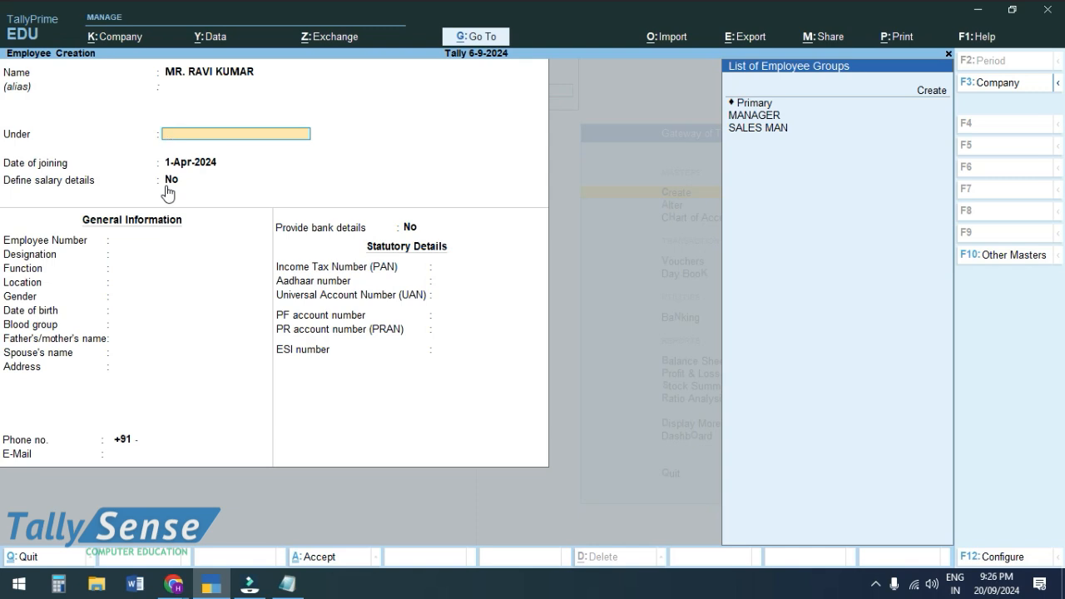
{"action": "key", "text": "Up"}
{"action": "key", "text": "Up"}
{"action": "key", "text": "Up"}
{"action": "key", "text": "Up"}
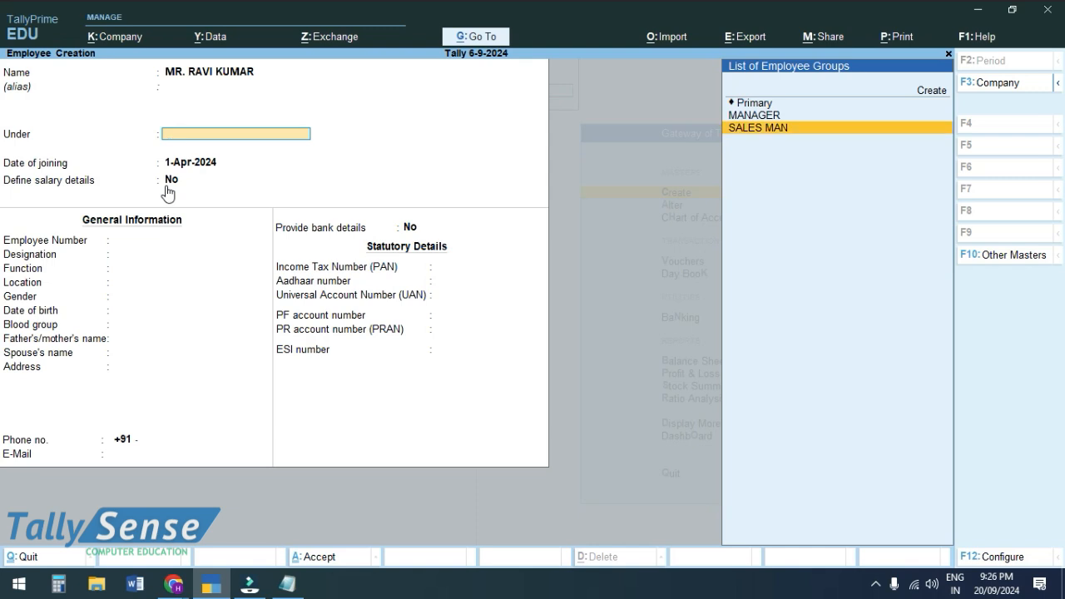
{"action": "key", "text": "Return"}
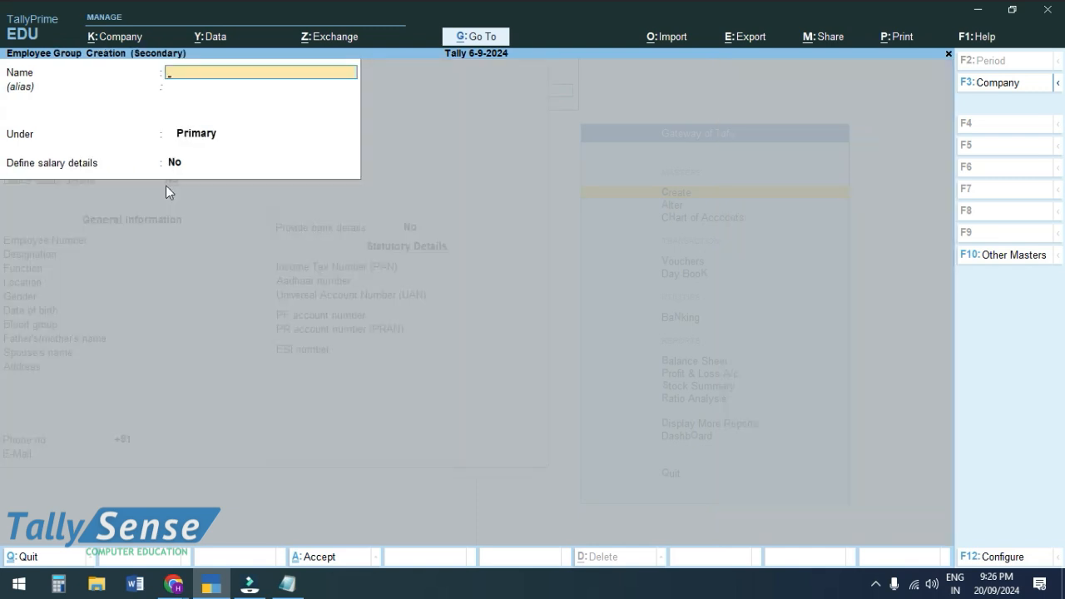
{"action": "type", "text": "AREA MANAGER"}
{"action": "key", "text": "BackSpace"}
{"action": "key", "text": "BackSpace"}
{"action": "key", "text": "BackSpace"}
{"action": "type", "text": "H"}
{"action": "key", "text": "BackSpace"}
{"action": "type", "text": "GER"}
{"action": "key", "text": "ctrl+a"}
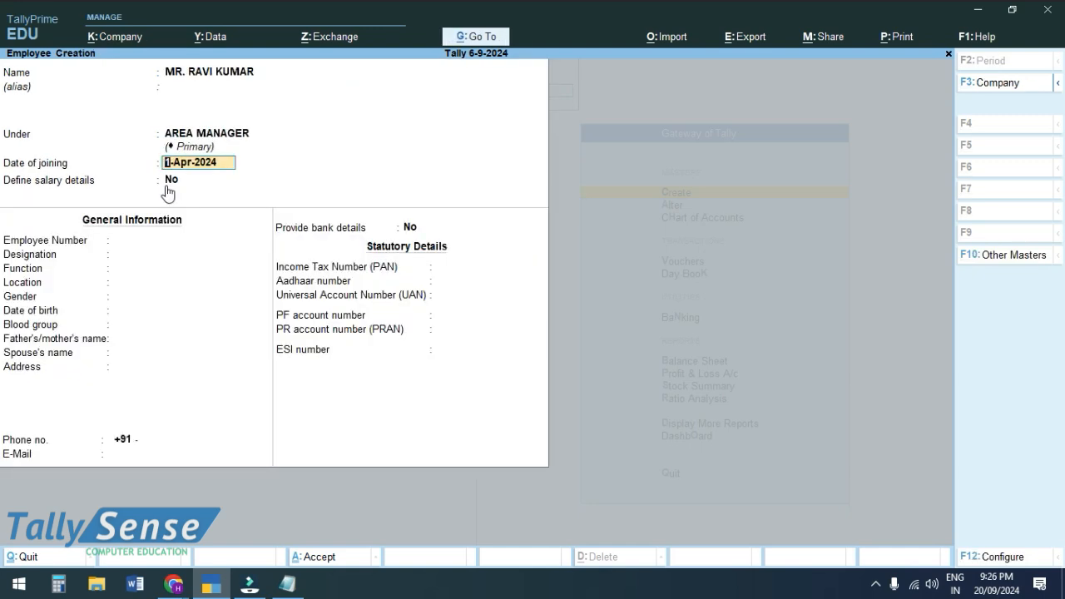
- Place the employee under MANAGER and keep the 1-Apr-2024 joining date
{"action": "key", "text": "BackSpace"}
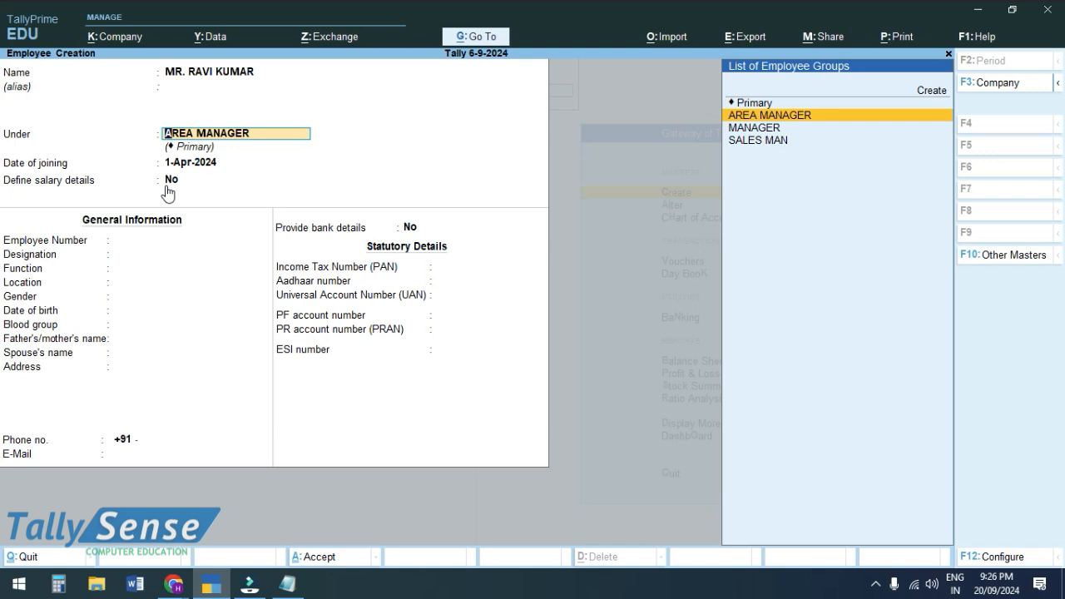
{"action": "key", "text": "Down"}
{"action": "key", "text": "Return"}
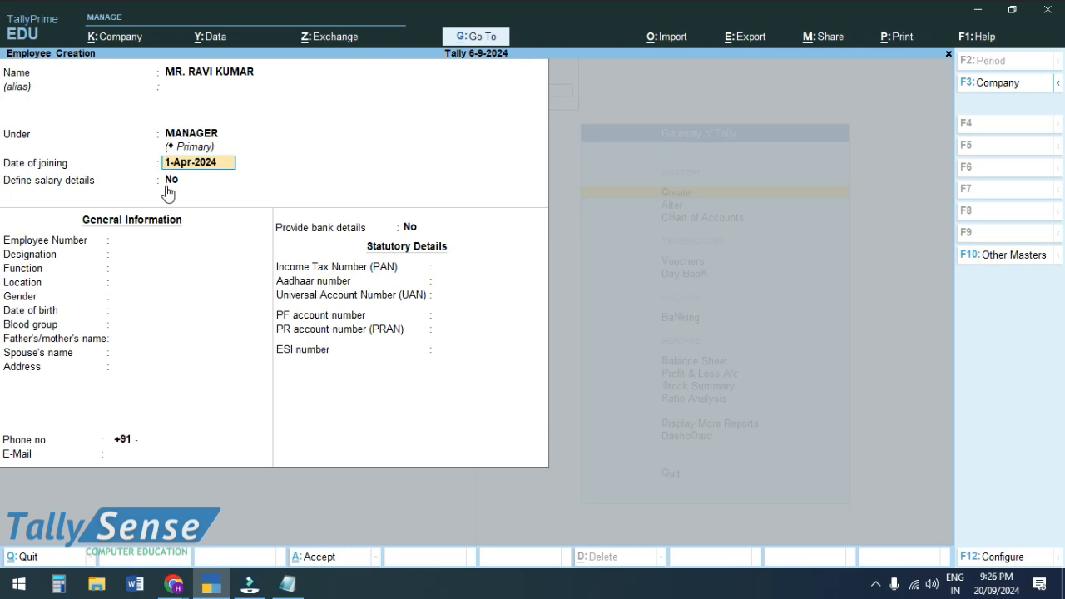
{"action": "key", "text": "Return"}
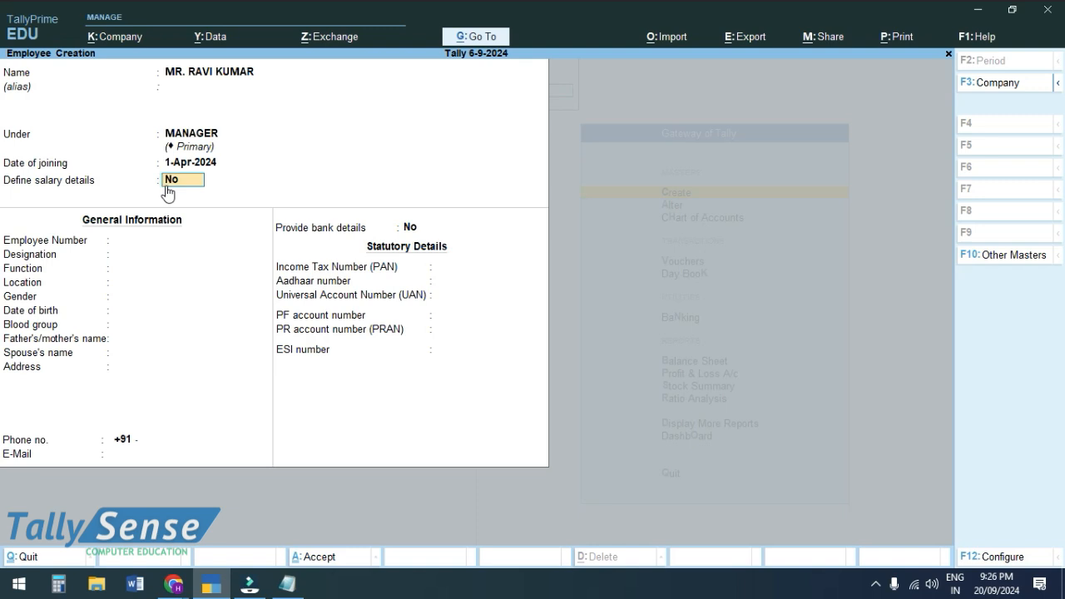
- Enter employee number 101, designation MANAGER, function MANAGEMENT and location NAGPUR
{"action": "key", "text": "Return"}
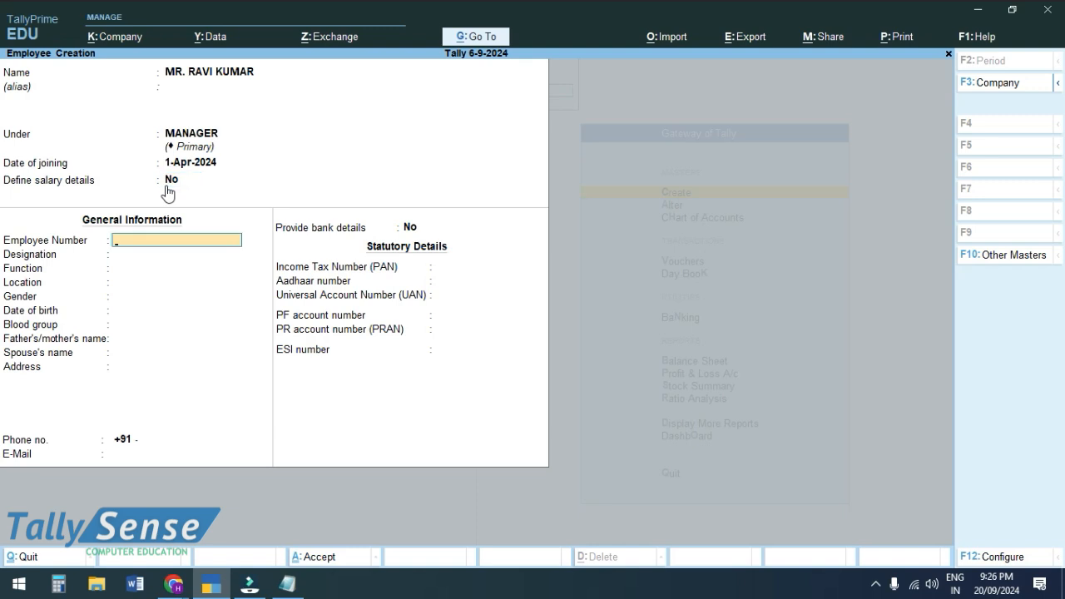
{"action": "type", "text": "101"}
{"action": "key", "text": "Return"}
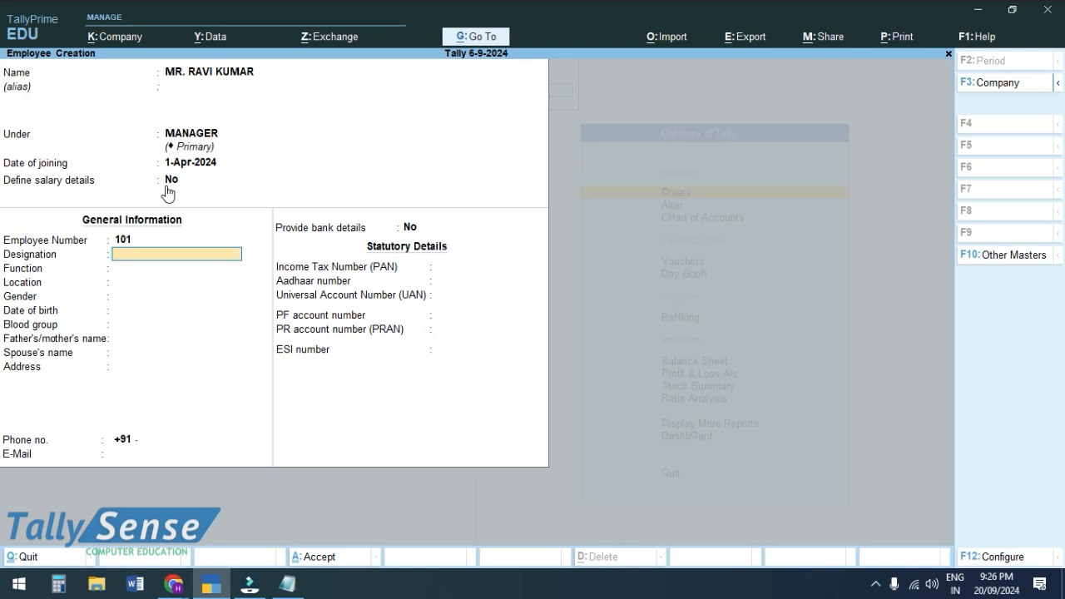
{"action": "type", "text": "MANAGER"}
{"action": "key", "text": "Return"}
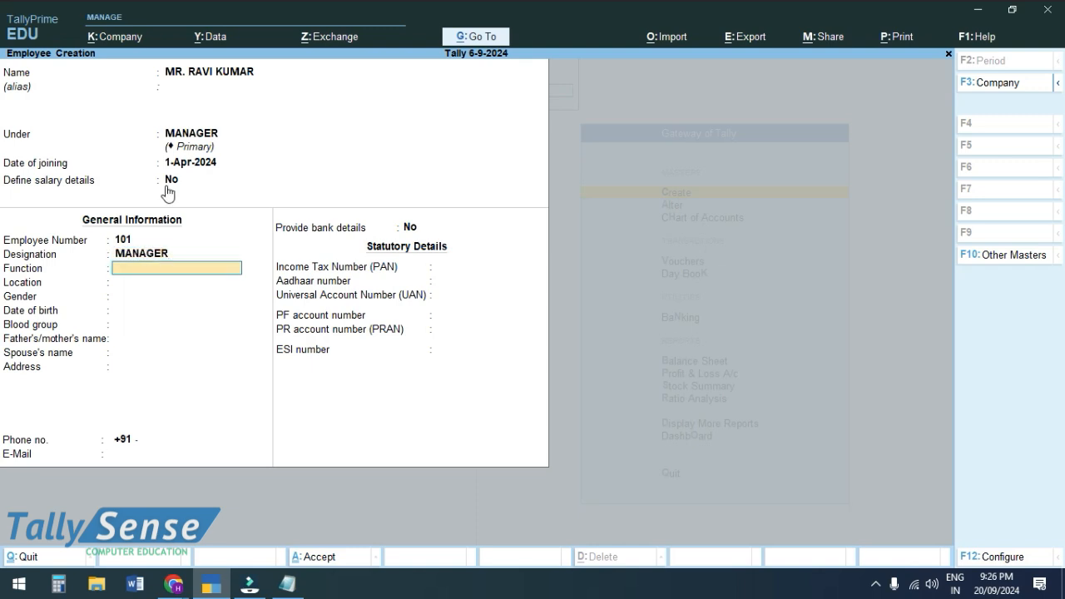
{"action": "type", "text": "MANAGEMENT"}
{"action": "key", "text": "Return"}
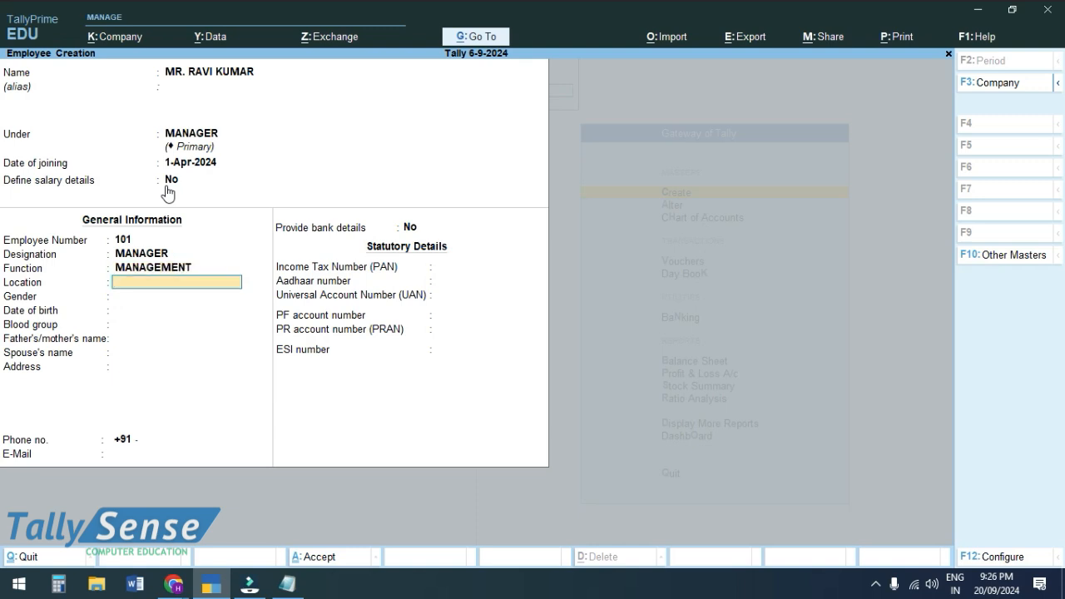
{"action": "type", "text": "NAGPUR"}
{"action": "key", "text": "Return"}
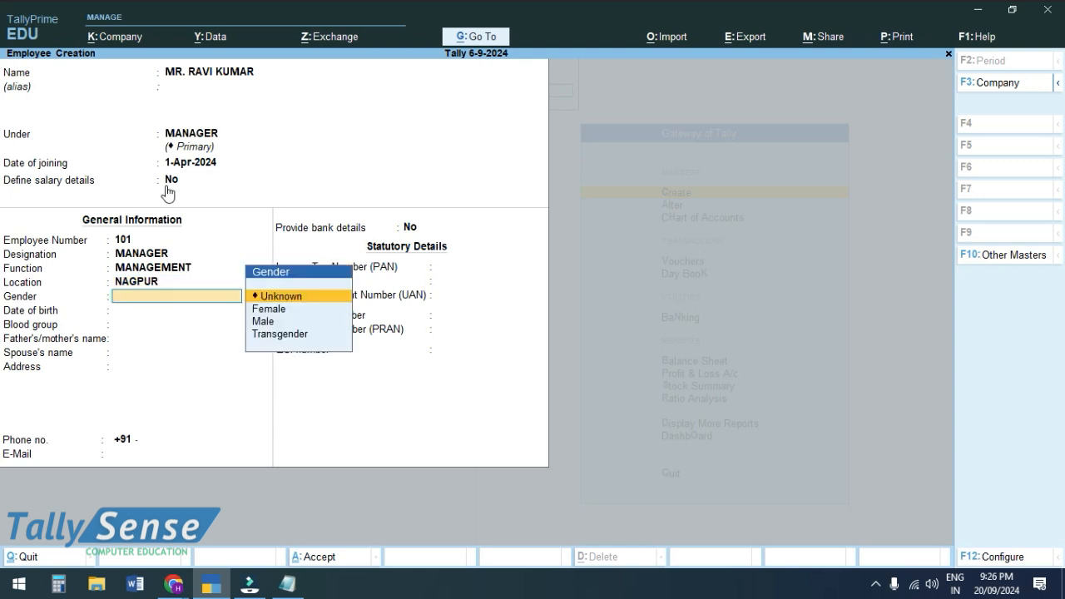
- Set gender Male and blood group B Positive, leaving birth date and family names blank
{"action": "key", "text": "Down"}
{"action": "key", "text": "Down"}
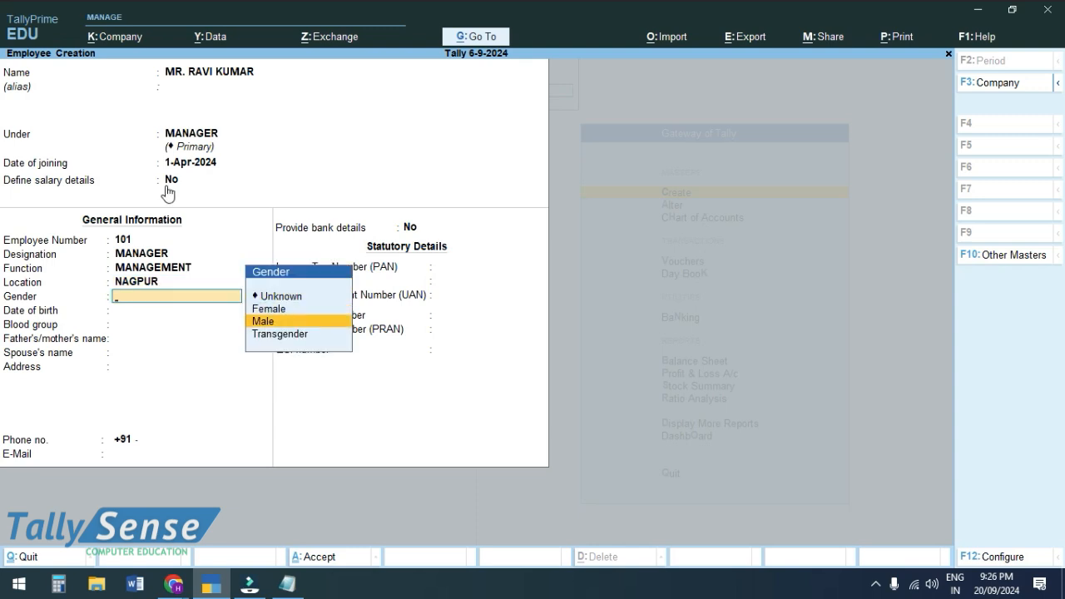
{"action": "key", "text": "Return"}
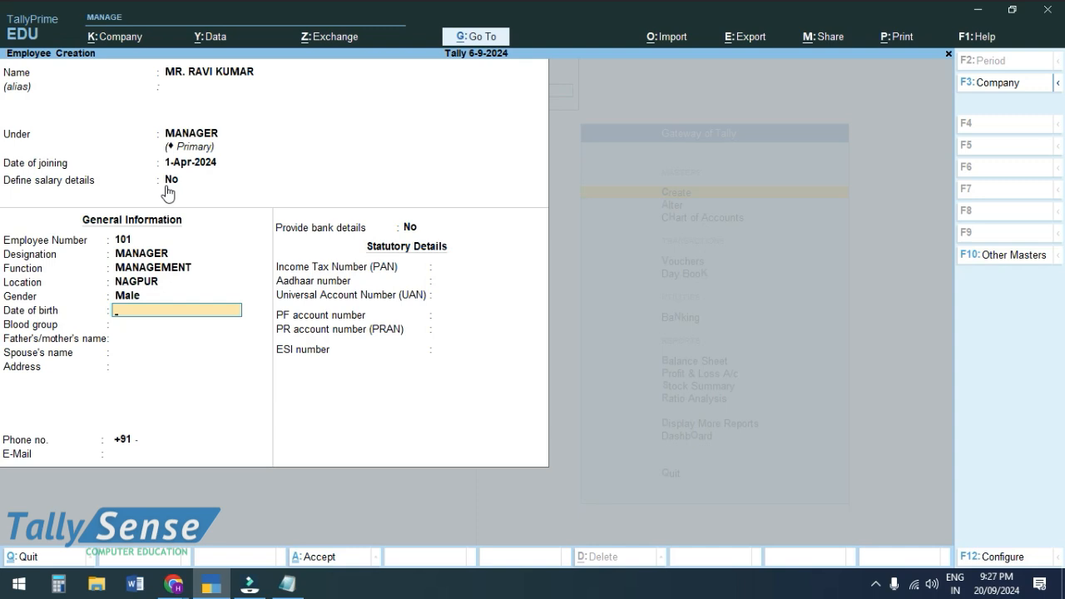
{"action": "key", "text": "Return"}
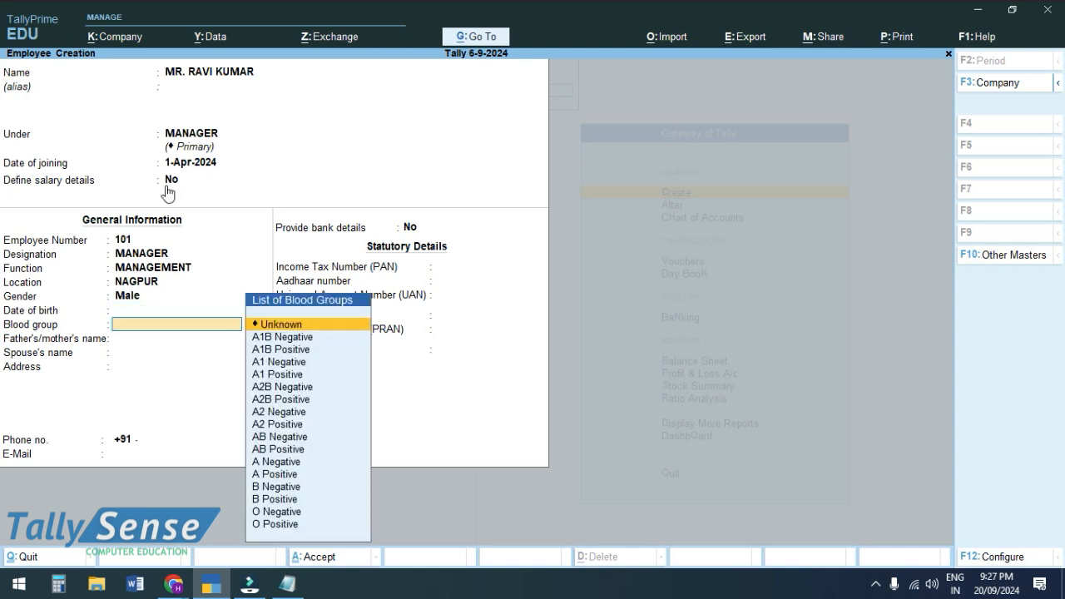
{"action": "key", "text": "Down"}
{"action": "key", "text": "Down"}
{"action": "key", "text": "Down"}
{"action": "key", "text": "Down"}
{"action": "key", "text": "Down"}
{"action": "key", "text": "Down"}
{"action": "key", "text": "Down"}
{"action": "key", "text": "Down"}
{"action": "key", "text": "Down"}
{"action": "key", "text": "Down"}
{"action": "key", "text": "Down"}
{"action": "key", "text": "Down"}
{"action": "key", "text": "Down"}
{"action": "key", "text": "Down"}
{"action": "key", "text": "Down"}
{"action": "key", "text": "Up"}
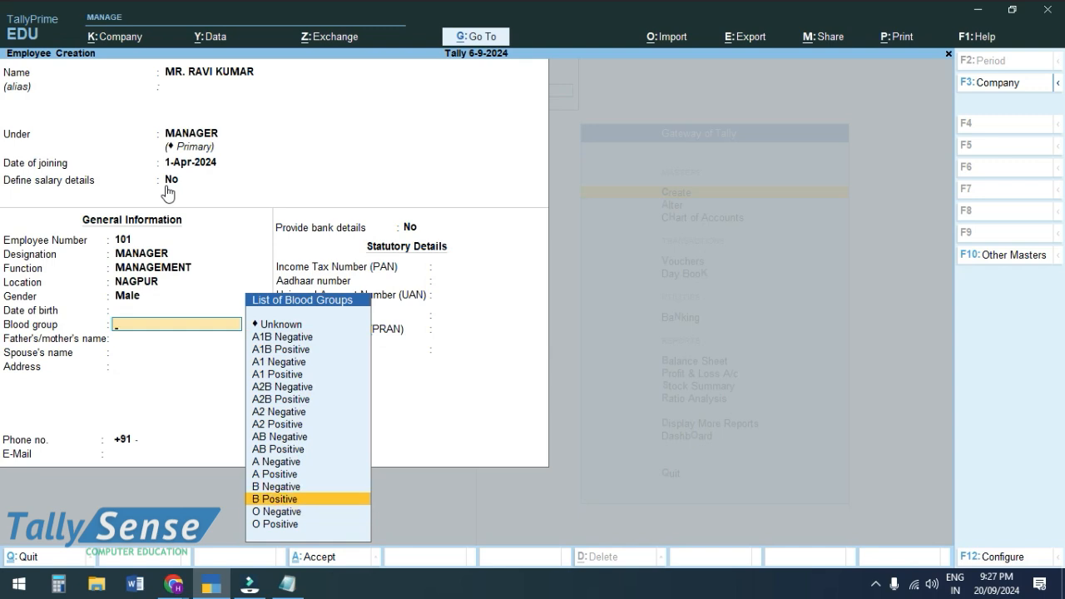
{"action": "key", "text": "Return"}
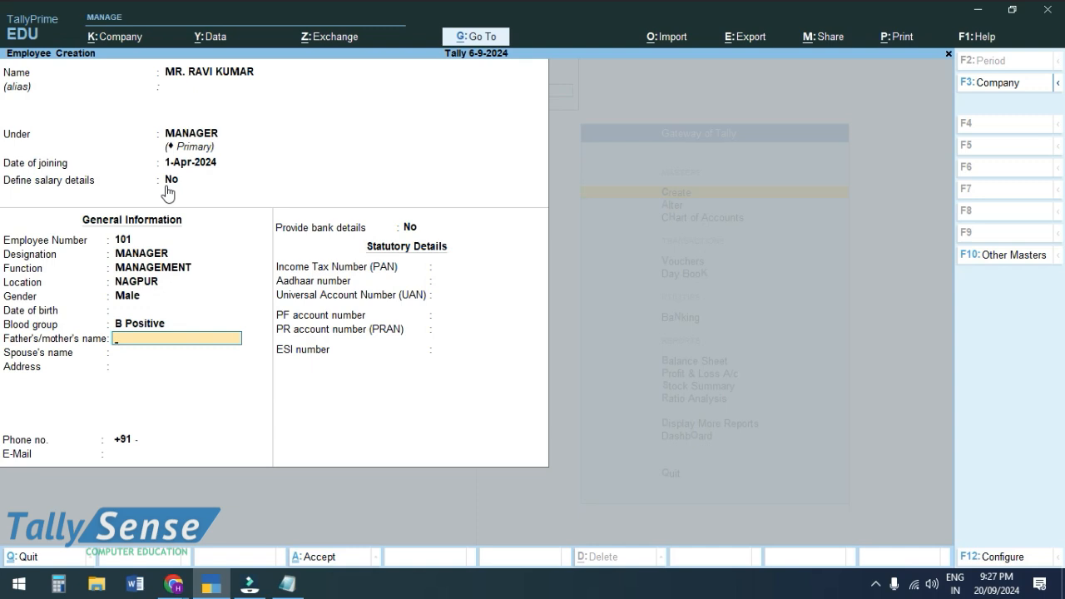
{"action": "key", "text": "Return"}
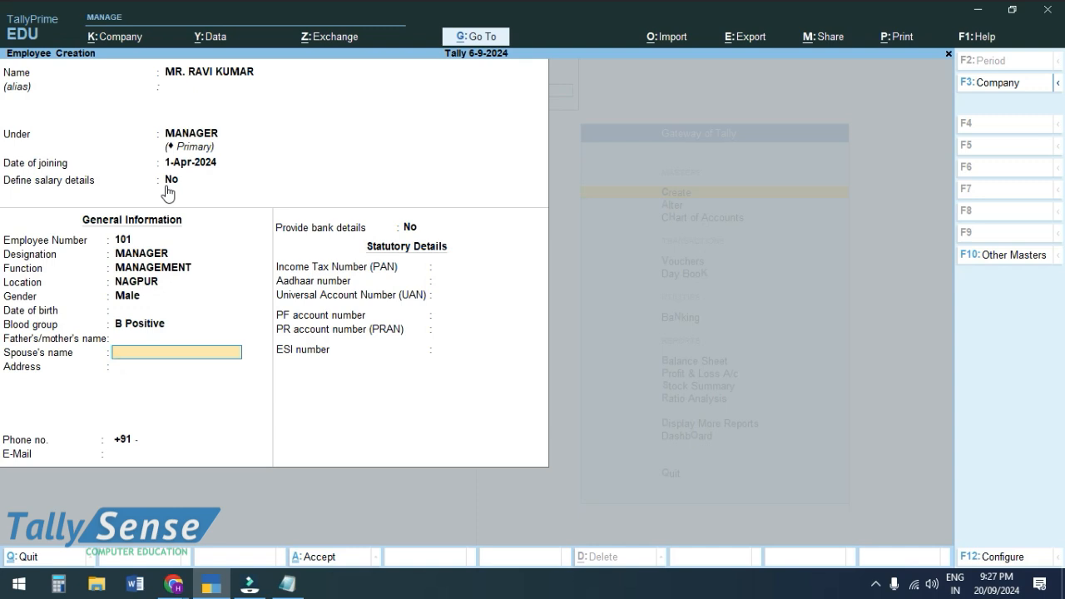
{"action": "key", "text": "Return"}
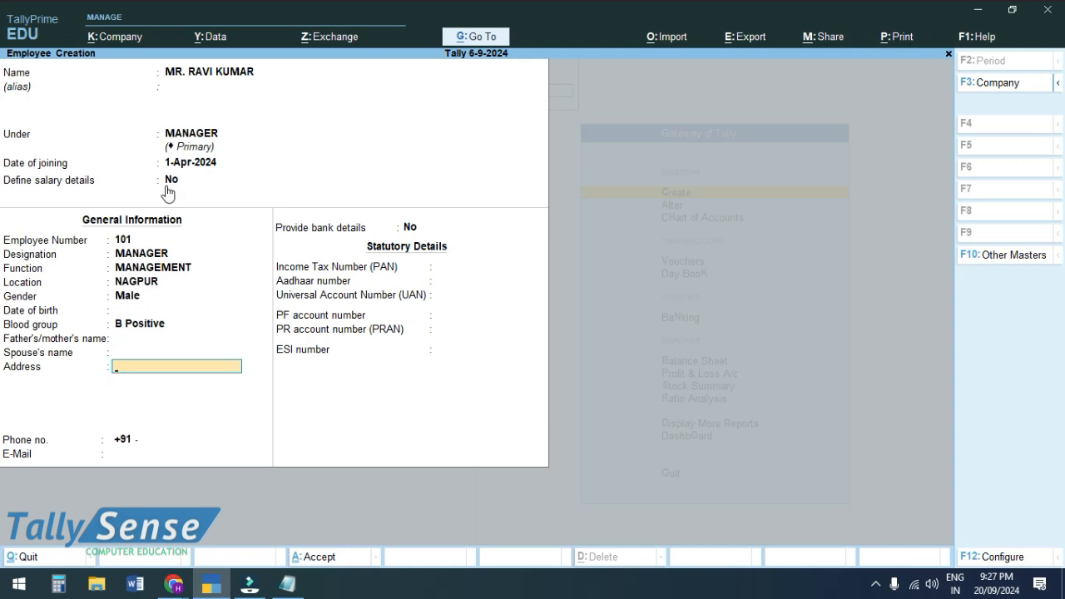
- Enter the employee's address and e-mail address, skipping the phone number
{"action": "type", "text": "ABOVE AXIS BANK"}
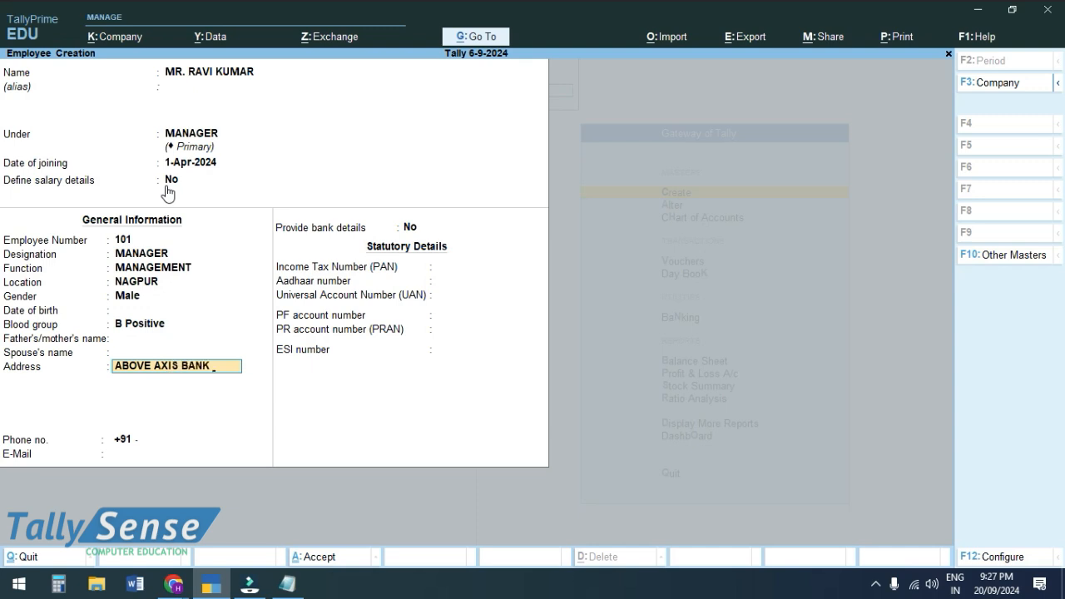
{"action": "key", "text": "Return"}
{"action": "type", "text": "NAG"}
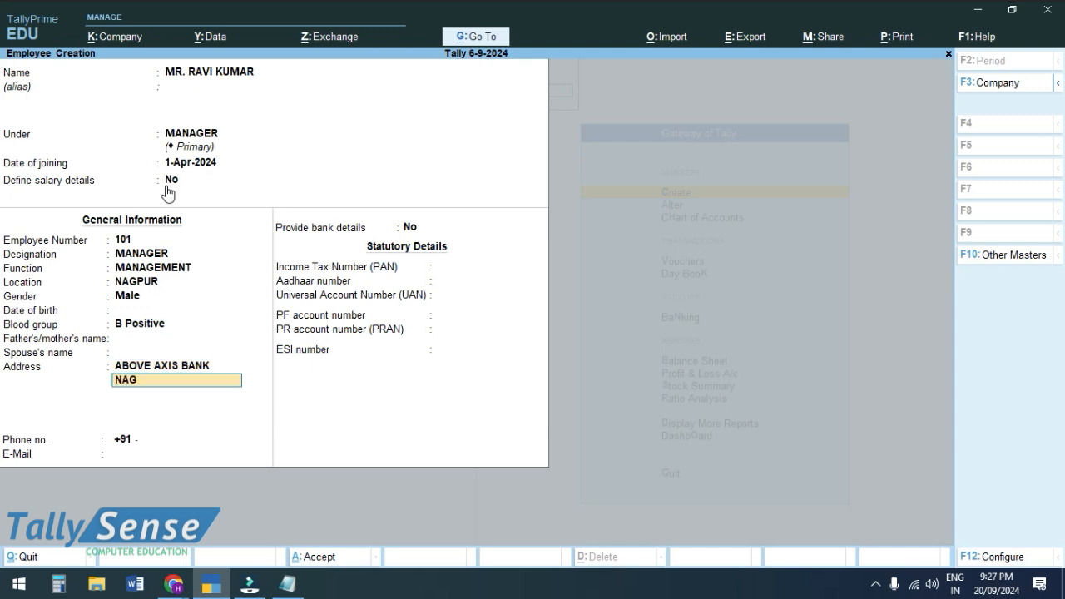
{"action": "type", "text": "PUR"}
{"action": "key", "text": "Return"}
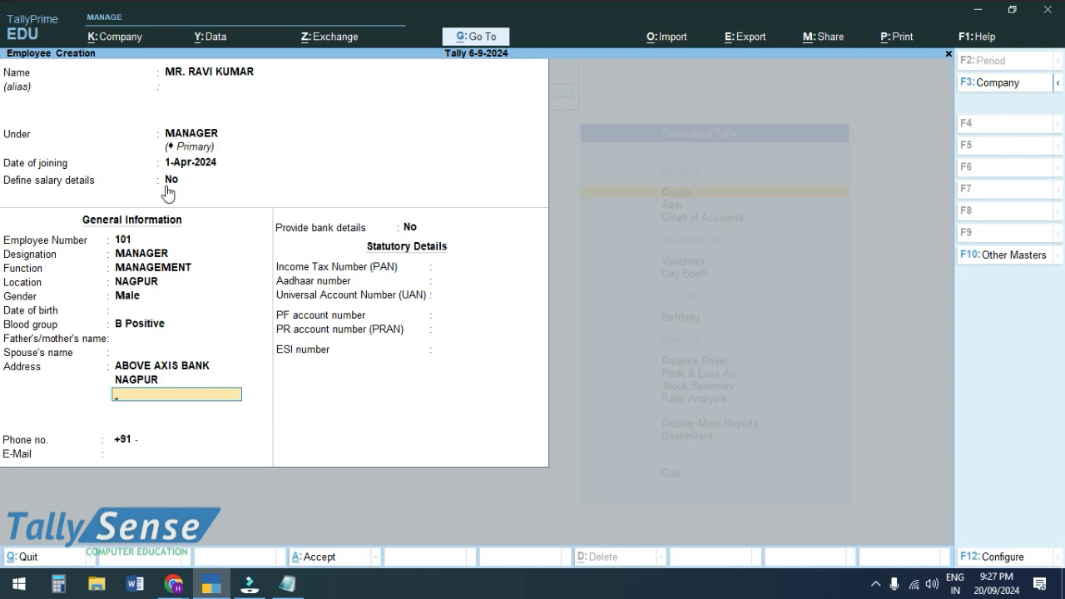
{"action": "key", "text": "Return"}
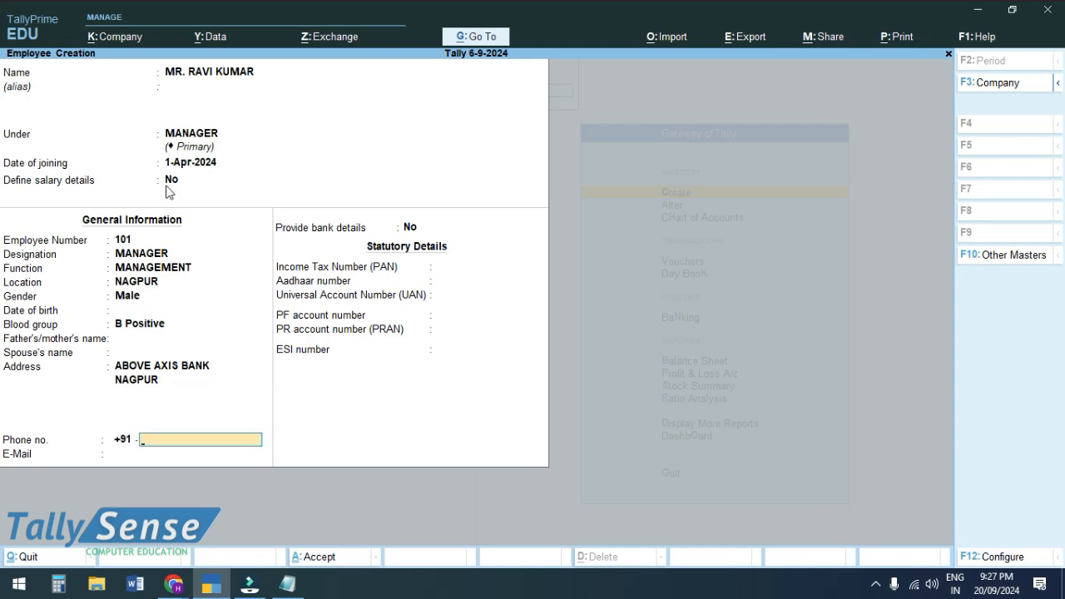
{"action": "key", "text": "Return"}
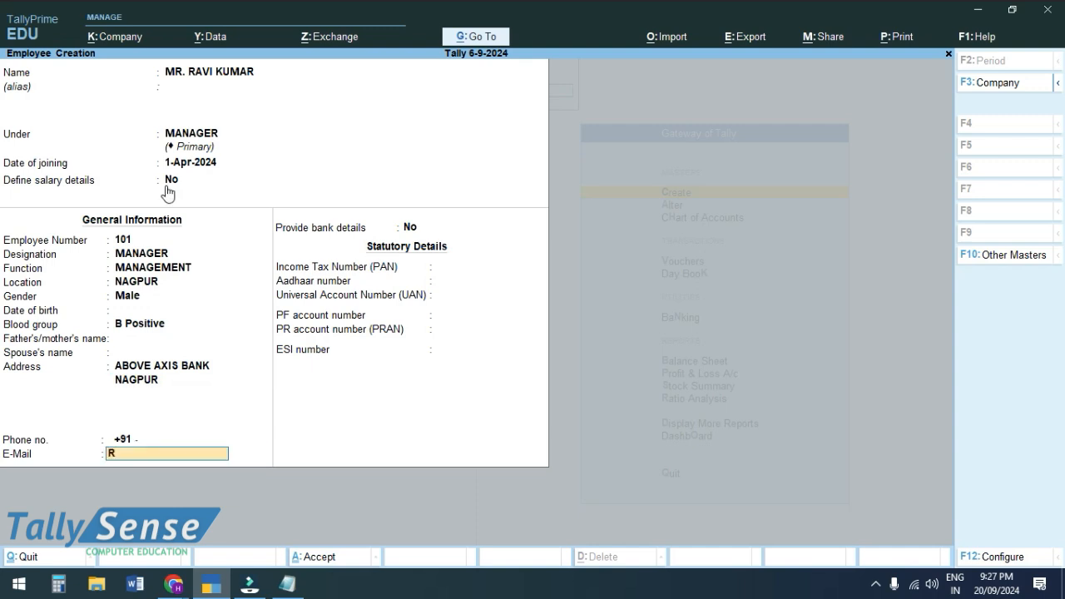
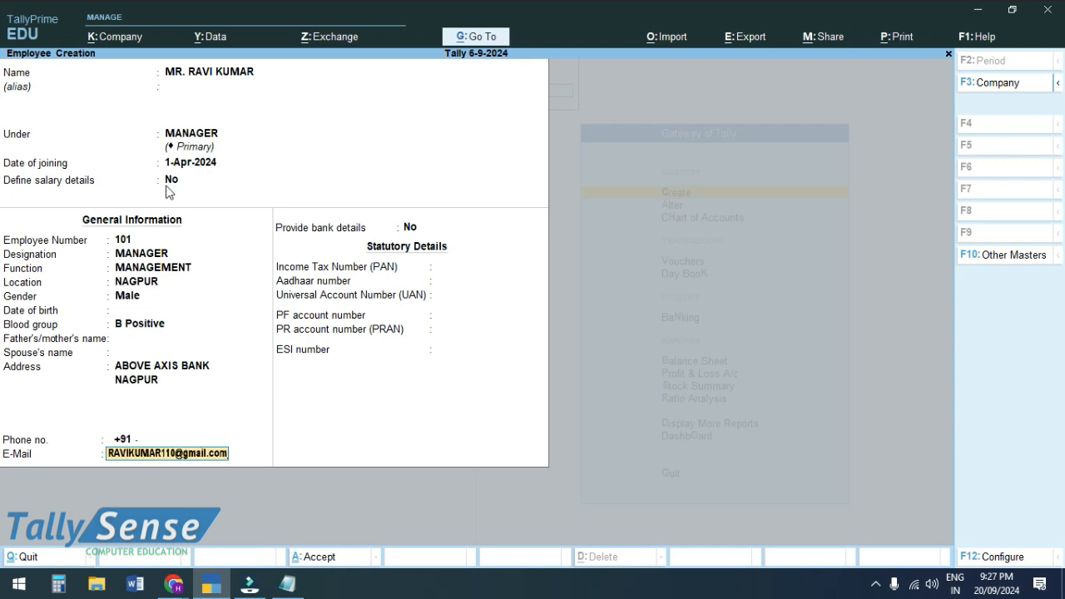
{"action": "key", "text": "Return"}
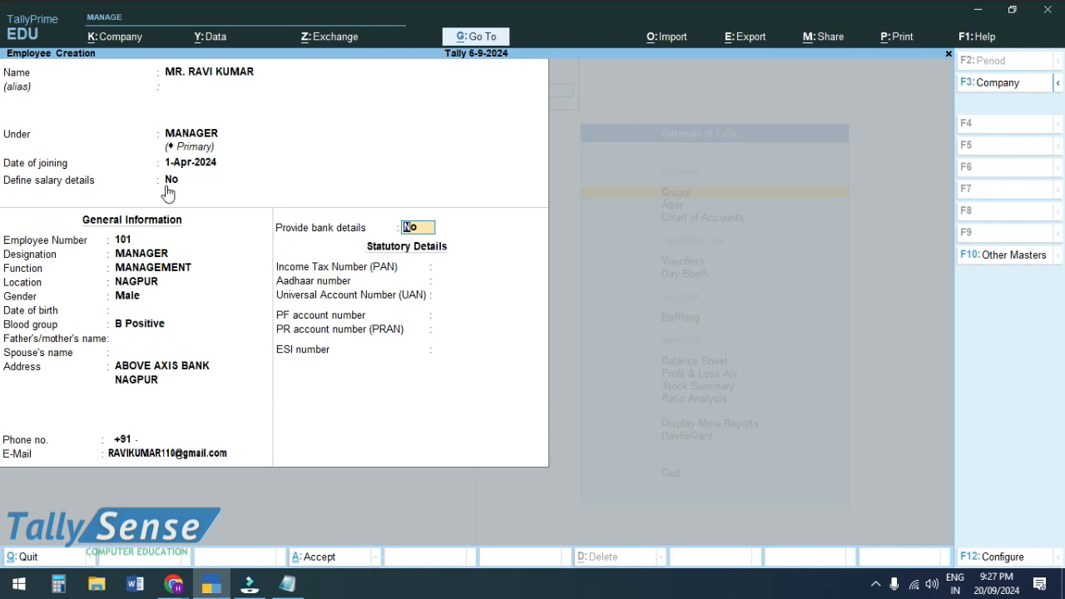
- Turn on bank details and enter the employee's account number and IFS code
{"action": "key", "text": "Return"}
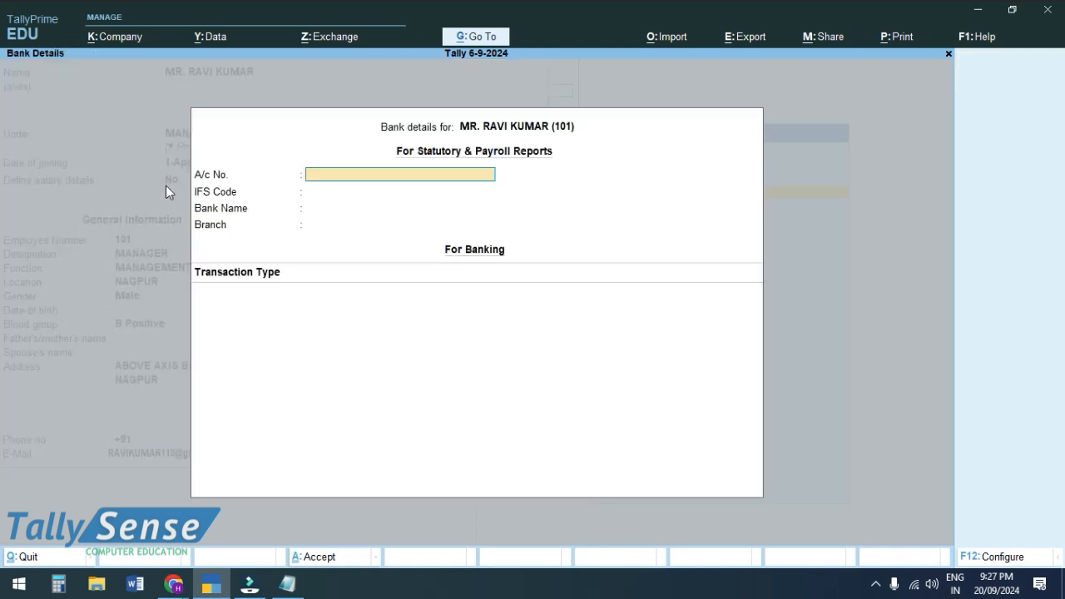
{"action": "key", "text": "Return"}
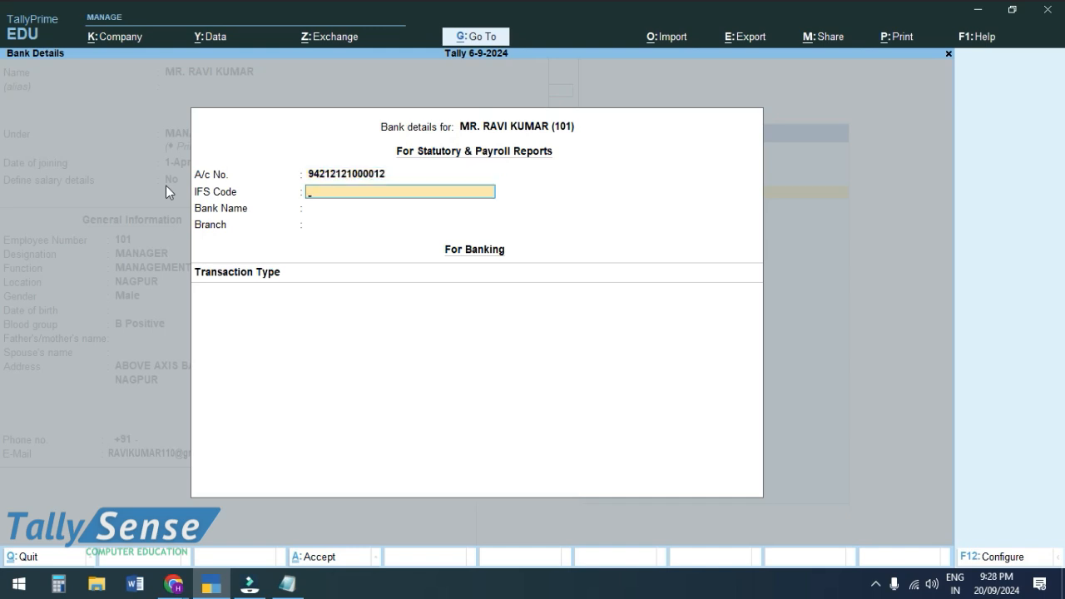
{"action": "key", "text": "BackSpace"}
{"action": "key", "text": "BackSpace"}
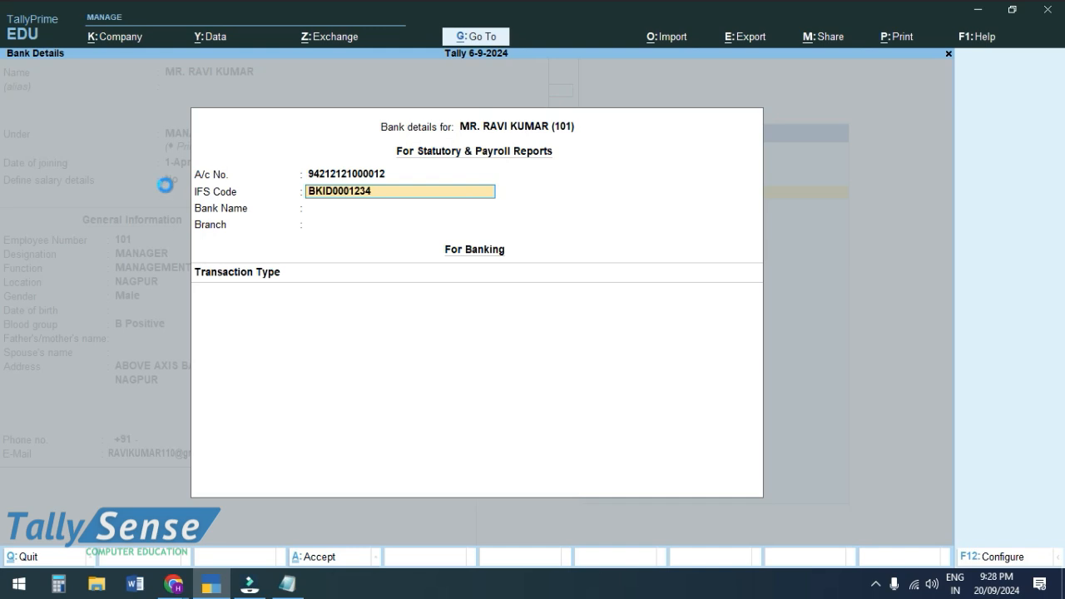
{"action": "key", "text": "Return"}
{"action": "key", "text": "Return"}
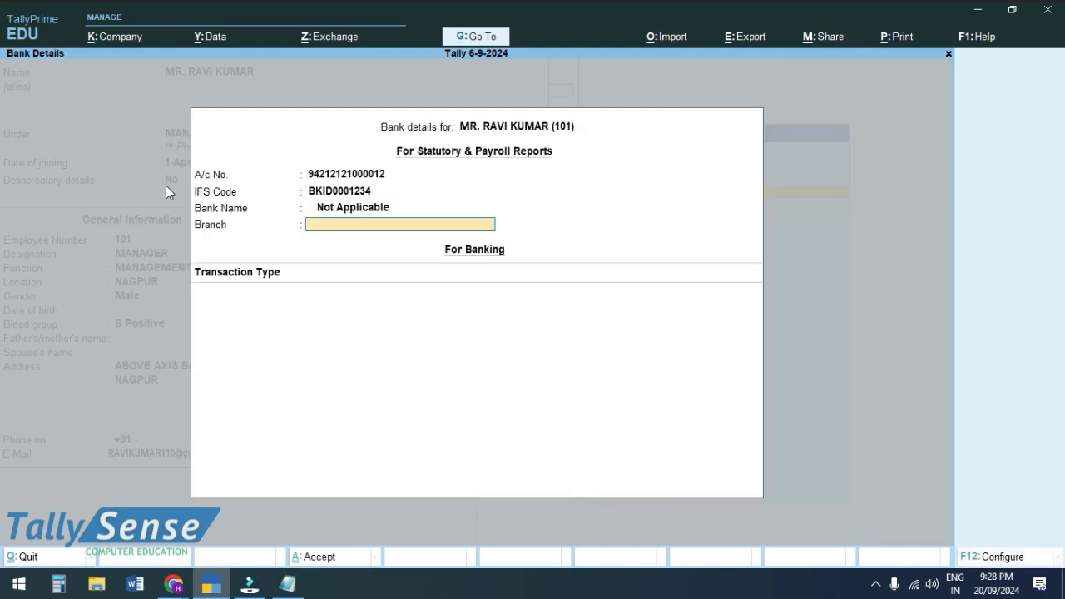
- Create bank Bank of India, branch Nagpur, paid by e-Fund Transfer from Bank A/c
{"action": "key", "text": "Up"}
{"action": "key", "text": "Up"}
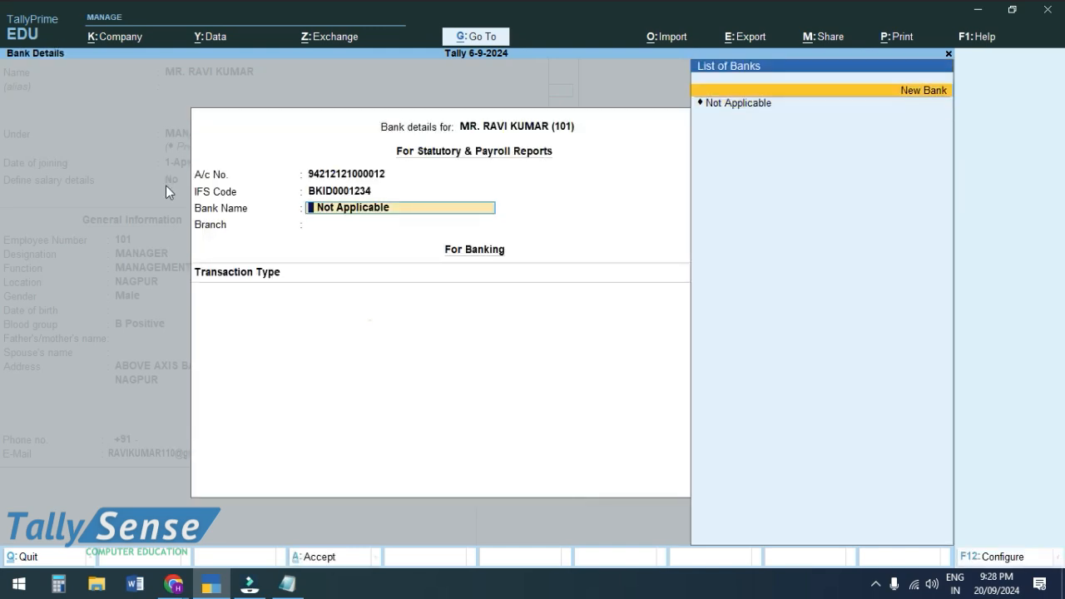
{"action": "key", "text": "Return"}
{"action": "type", "text": "Bank o"}
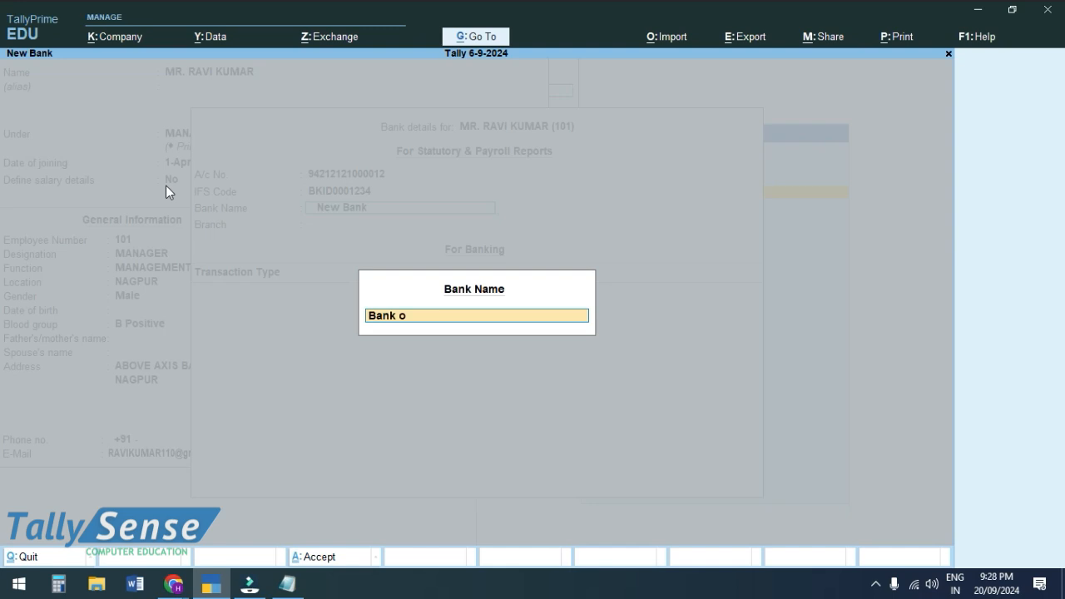
{"action": "type", "text": "f india"}
{"action": "key", "text": "Return"}
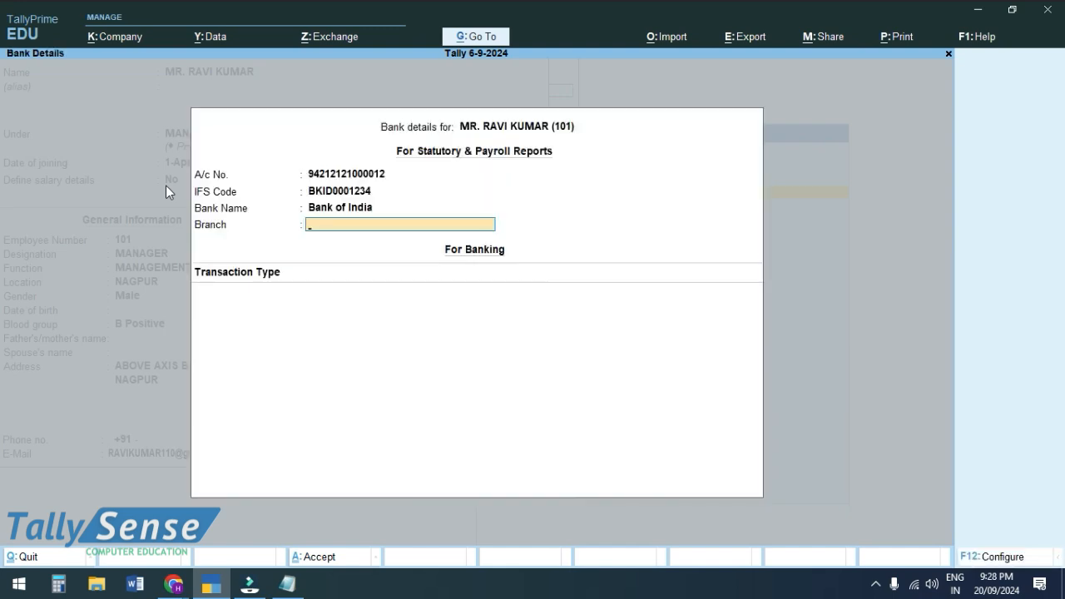
{"action": "type", "text": "Nagpur"}
{"action": "key", "text": "Return"}
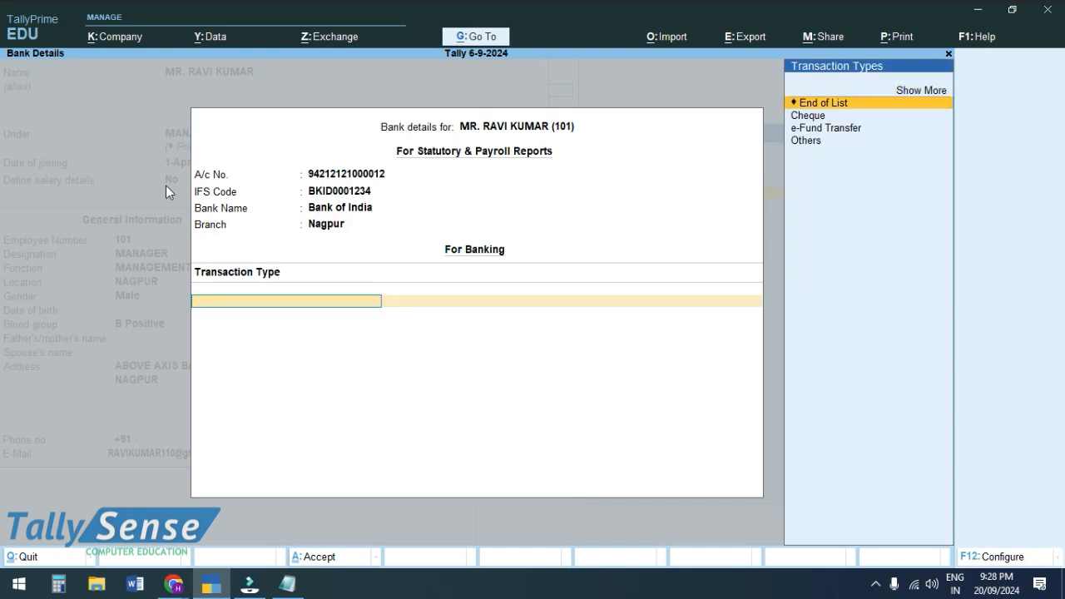
{"action": "key", "text": "Down"}
{"action": "key", "text": "Down"}
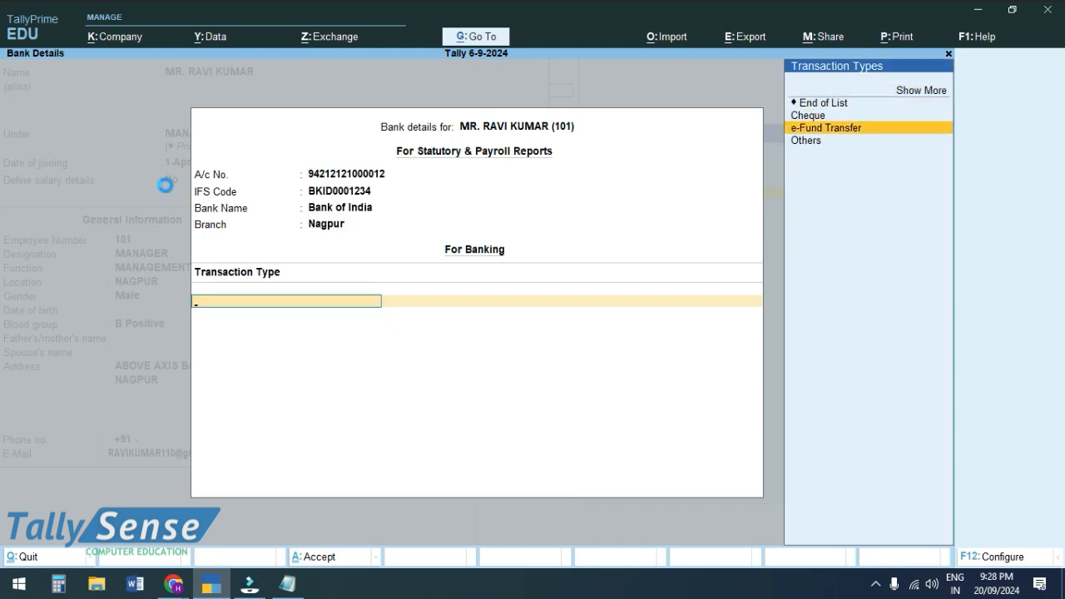
{"action": "key", "text": "Return"}
{"action": "key", "text": "Return"}
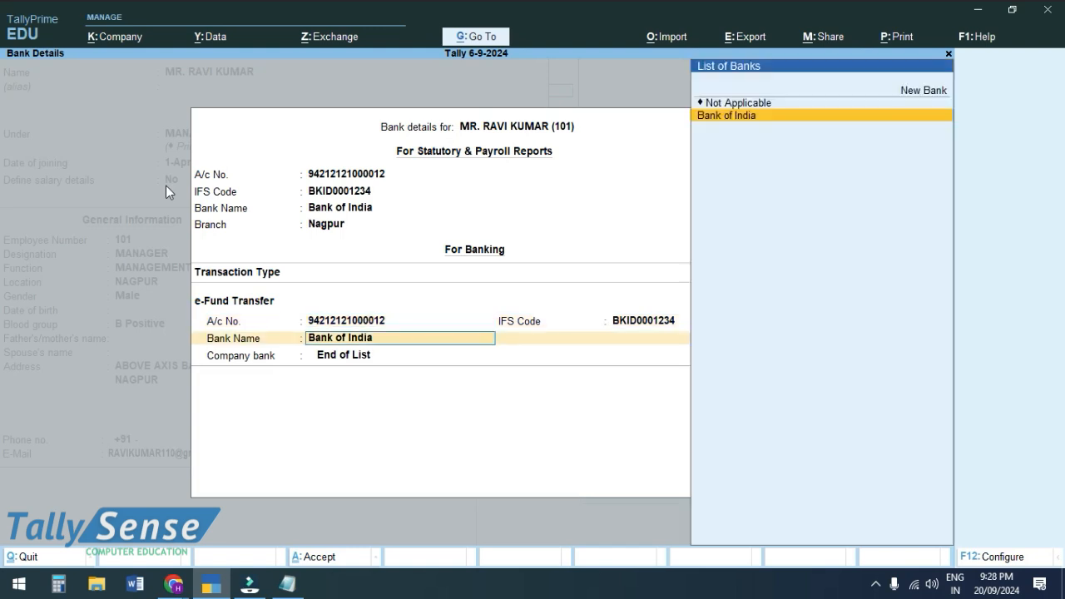
{"action": "key", "text": "Return"}
{"action": "key", "text": "Down"}
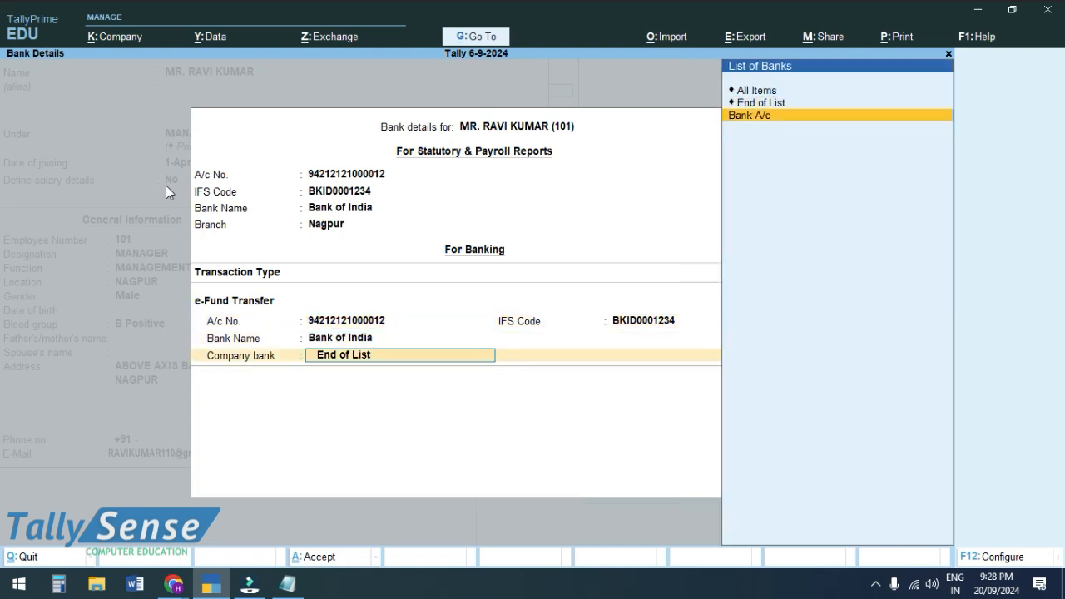
{"action": "key", "text": "Return"}
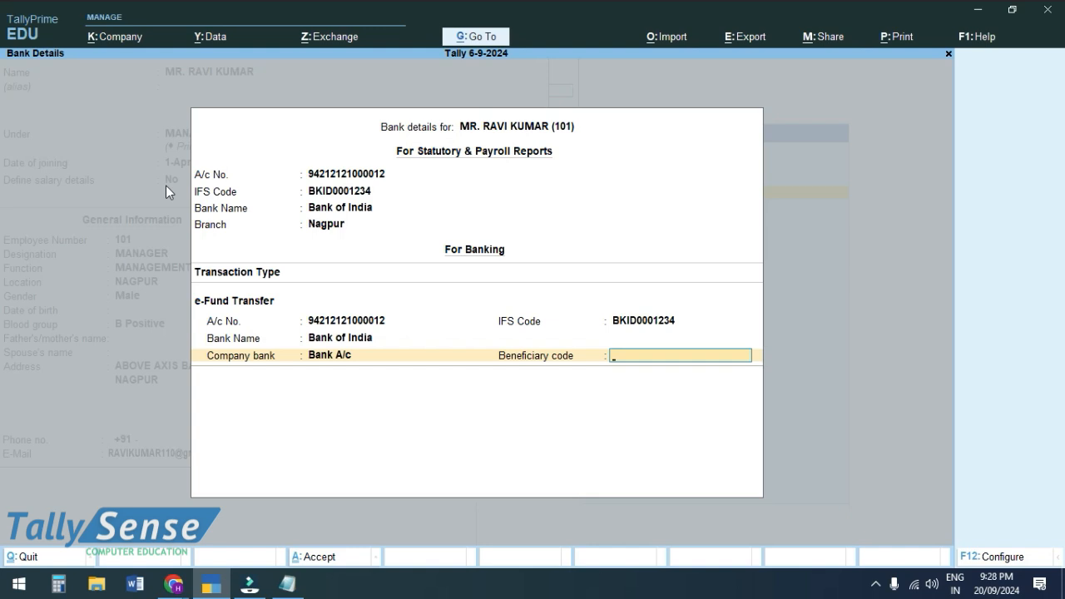
{"action": "key", "text": "Return"}
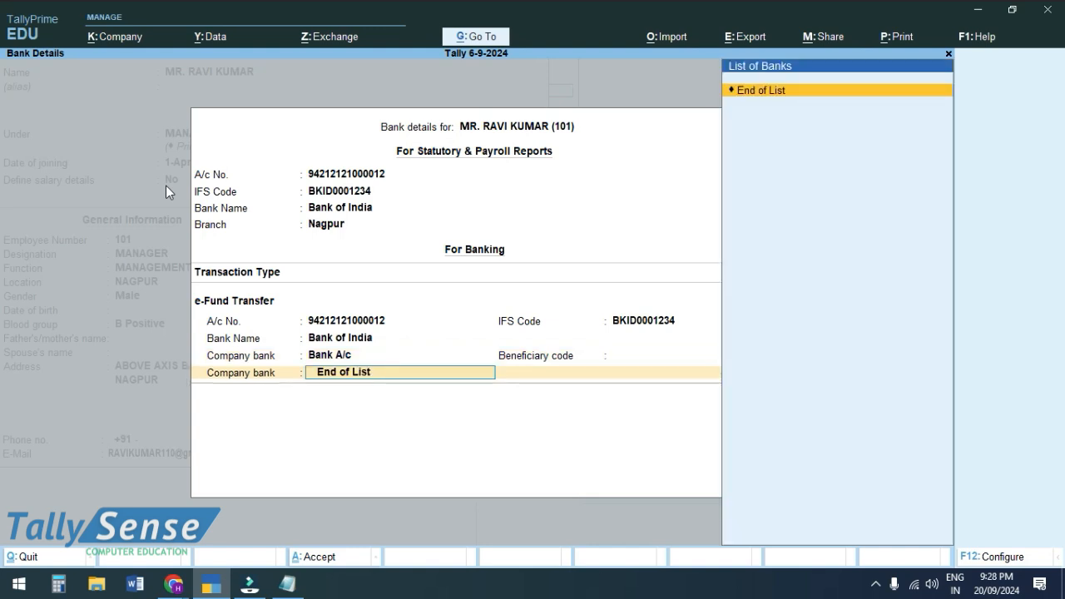
{"action": "key", "text": "Return"}
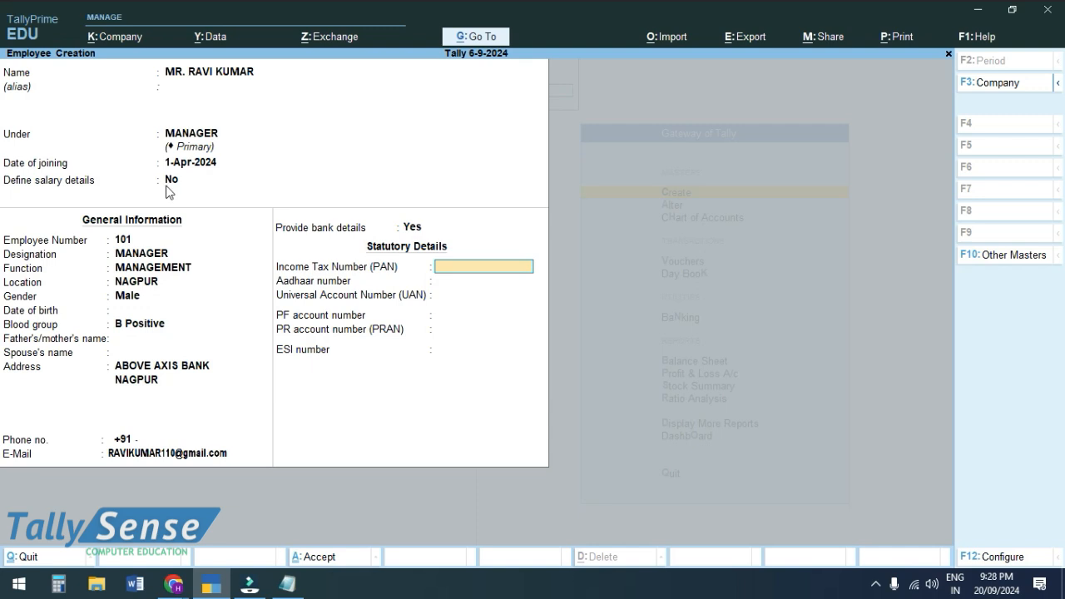
- Leave PAN and UAN blank, save employee 101, and reopen the saved record
{"action": "key", "text": "Return"}
{"action": "key", "text": "Return"}
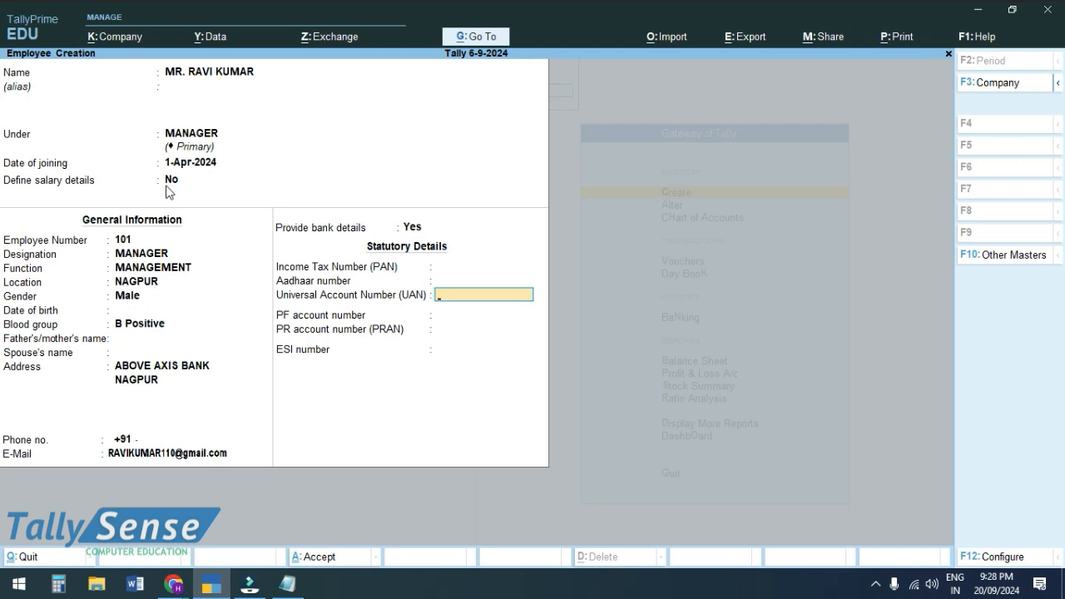
{"action": "key", "text": "Return"}
{"action": "key", "text": "ctrl"}
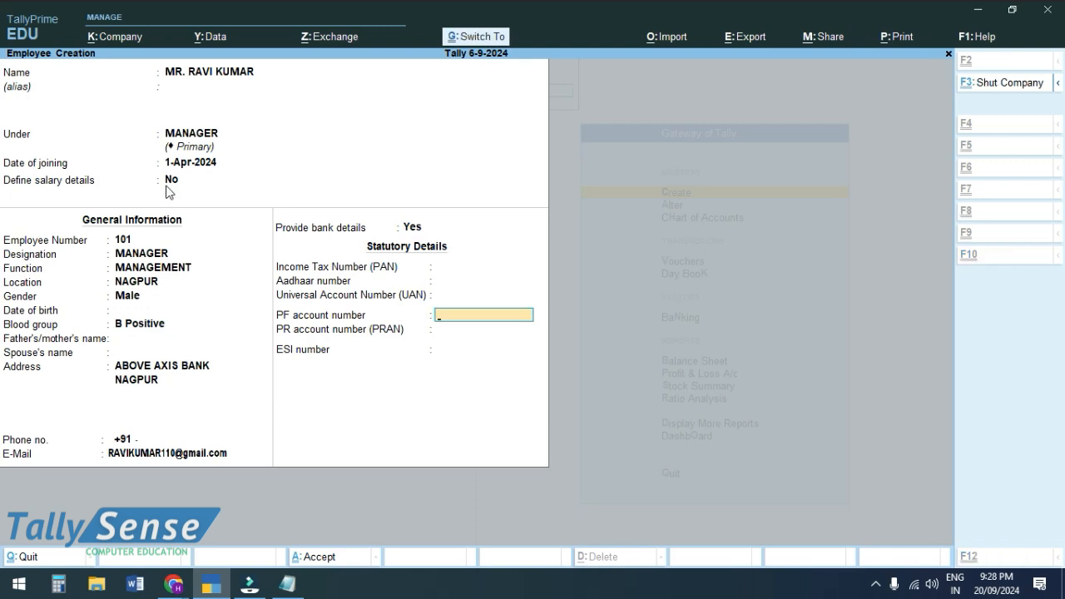
{"action": "key", "text": "ctrl+a"}
{"action": "key", "text": "Page_Up"}
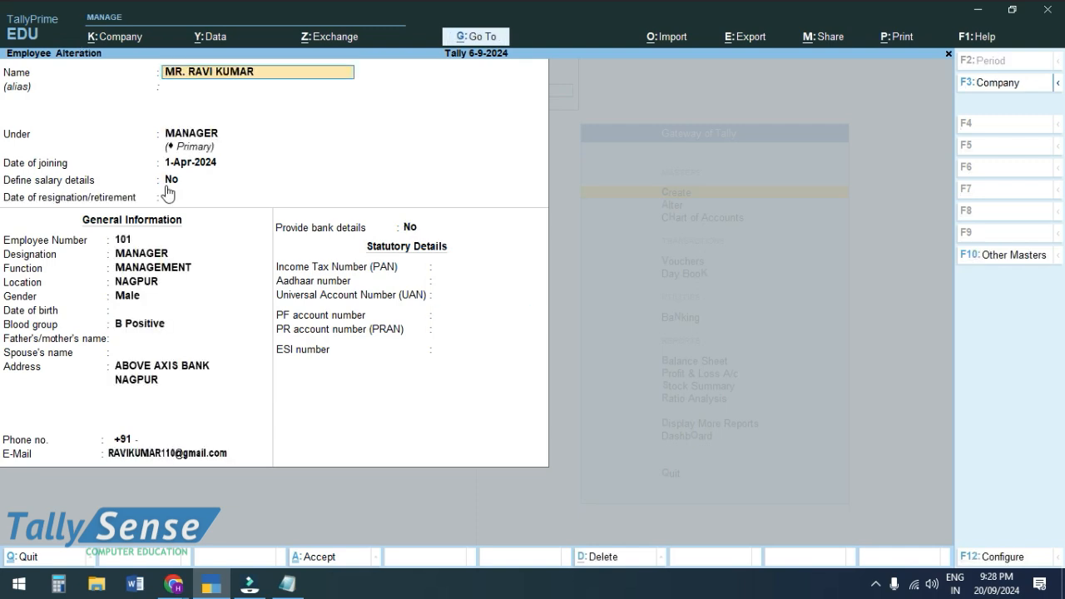
- Start a second employee with her full name, placed under the AREA MANAGER group
{"action": "key", "text": "Escape"}
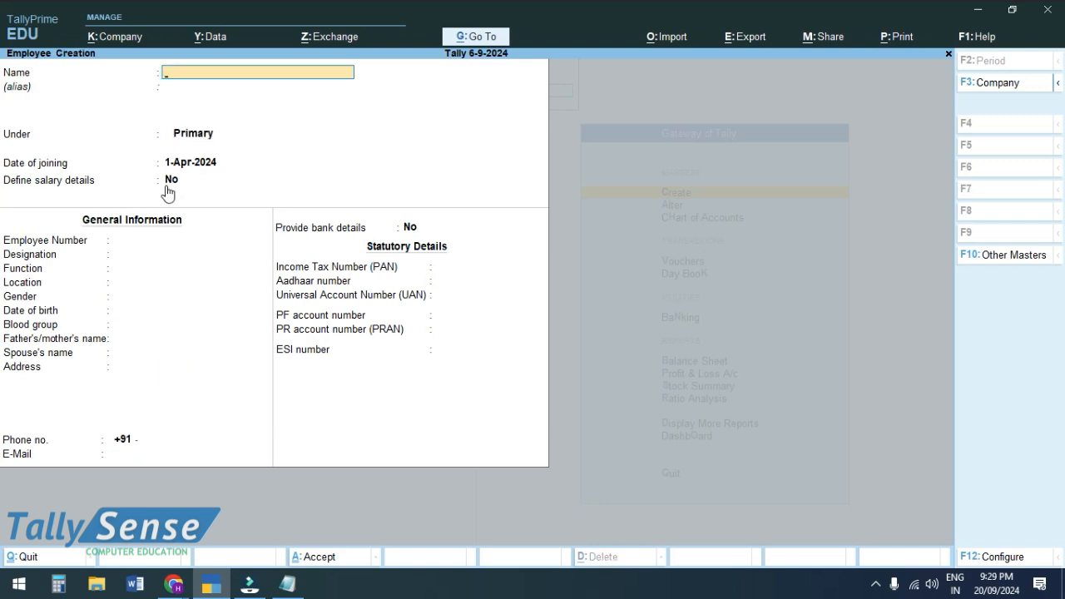
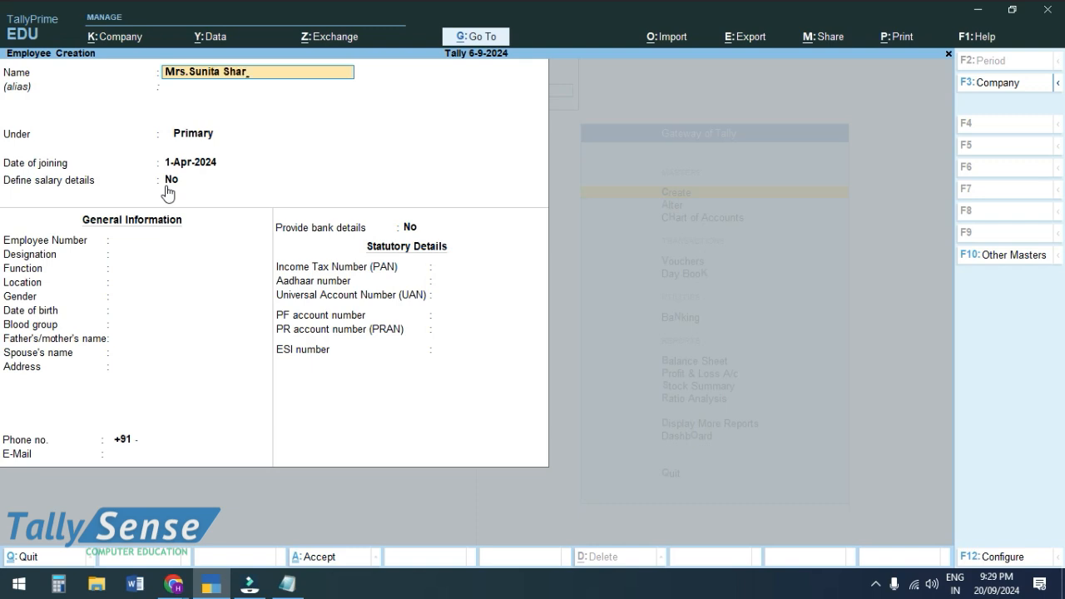
{"action": "key", "text": "Return"}
{"action": "key", "text": "Return"}
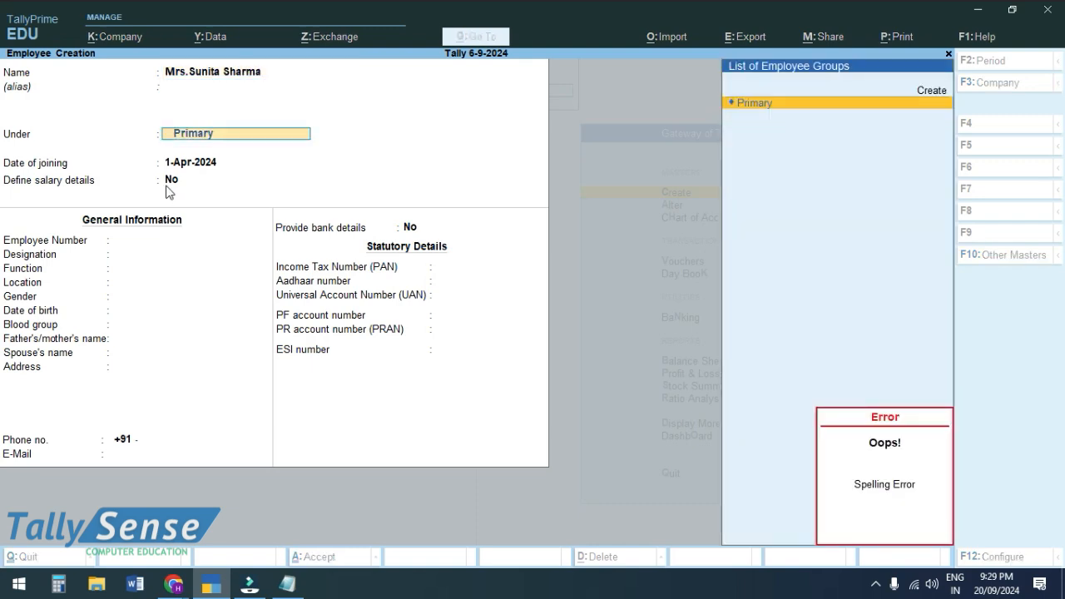
{"action": "key", "text": "Escape"}
{"action": "key", "text": "BackSpace"}
{"action": "key", "text": "BackSpace"}
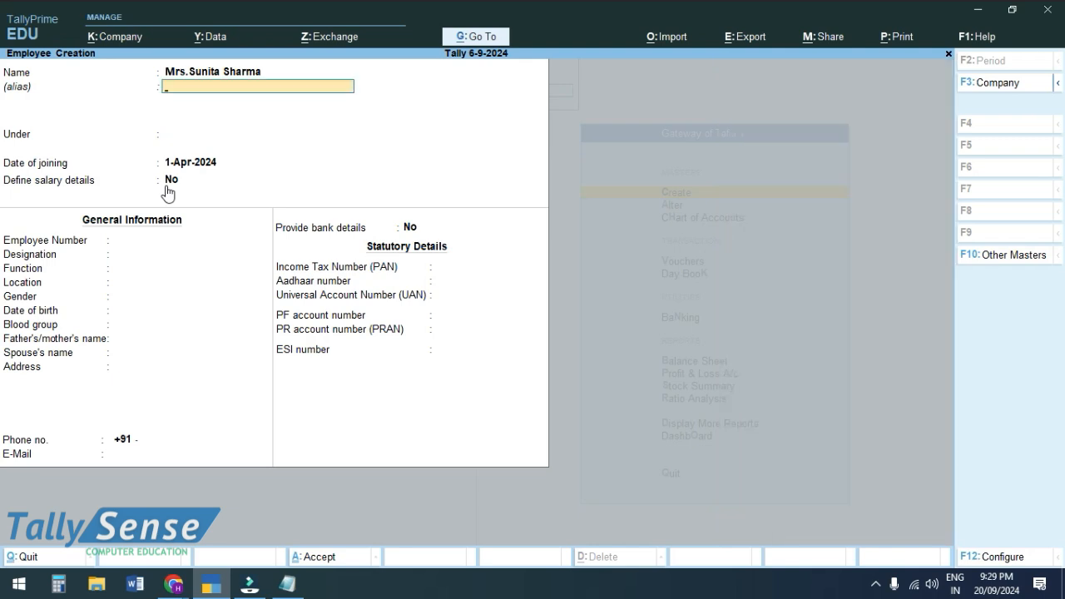
{"action": "key", "text": "Return"}
{"action": "key", "text": "Down"}
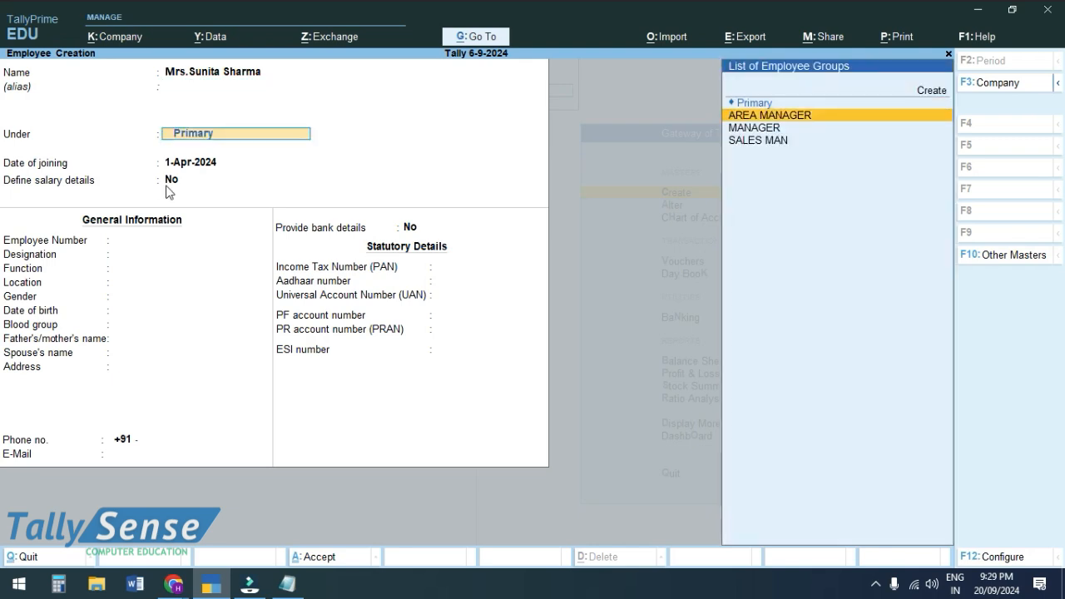
{"action": "key", "text": "Return"}
- Give the employee number 102 and designation Area Manager
{"action": "key", "text": "Return"}
{"action": "key", "text": "Return"}
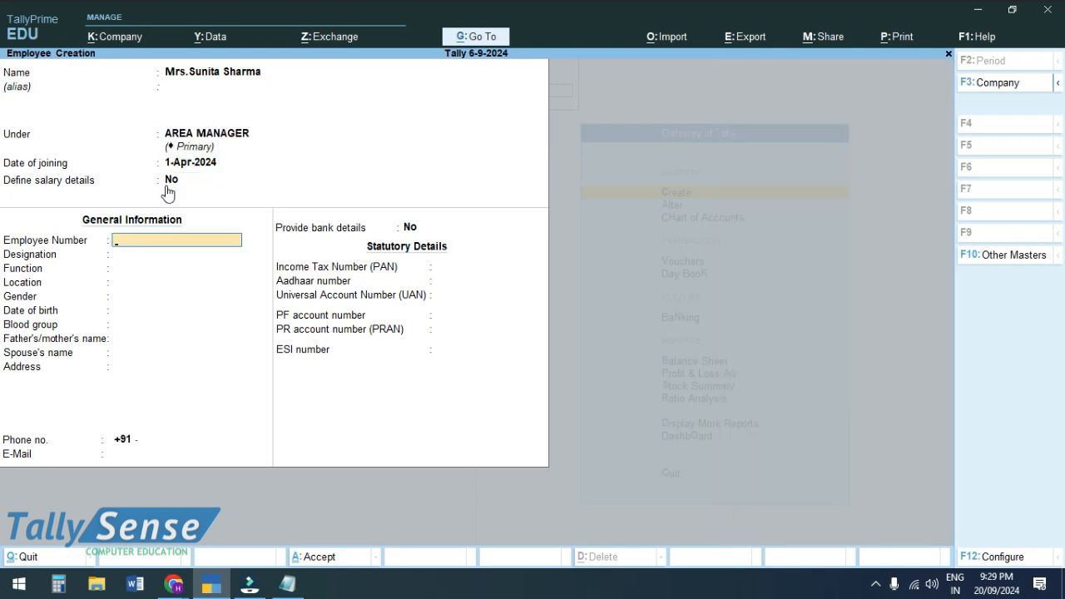
{"action": "type", "text": "102"}
{"action": "key", "text": "Return"}
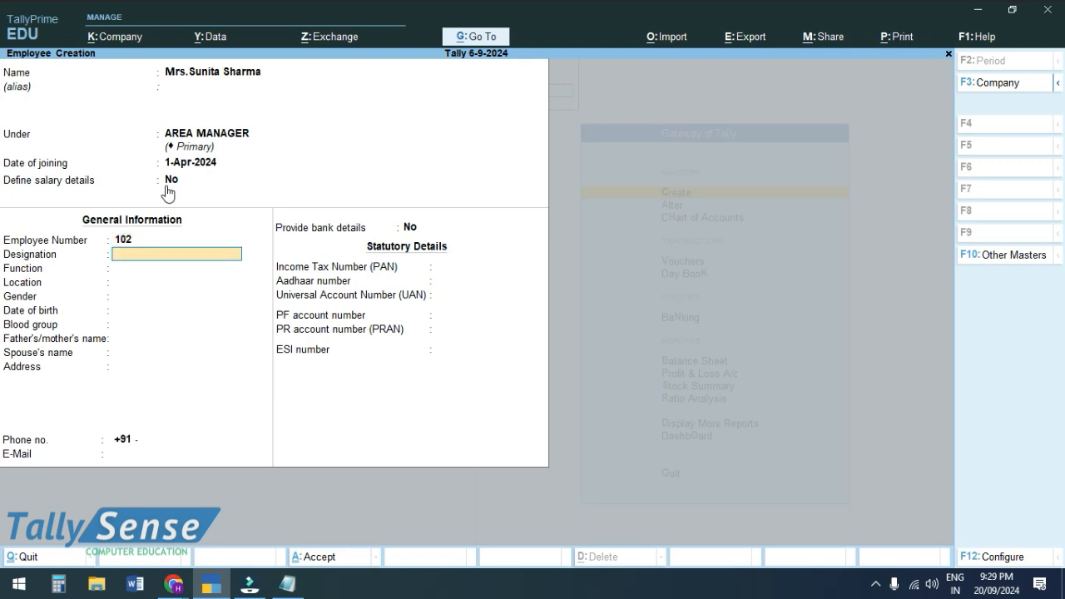
{"action": "type", "text": "Area Manager"}
- Set the function to Management and the location to Nagpur
{"action": "key", "text": "Return"}
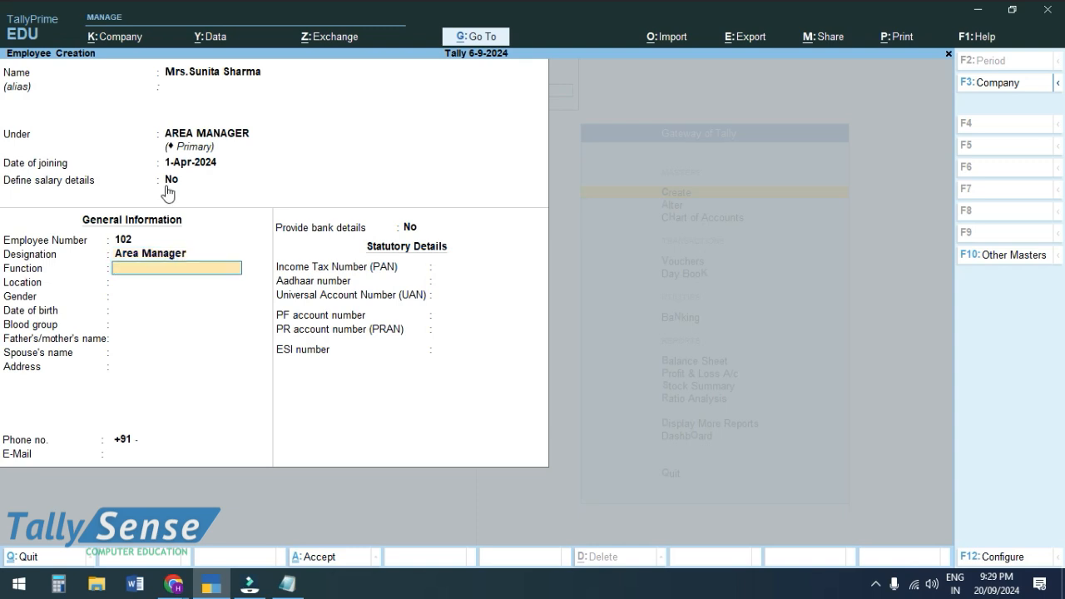
{"action": "type", "text": "Managemne"}
{"action": "key", "text": "BackSpace"}
{"action": "key", "text": "BackSpace"}
{"action": "type", "text": "ent"}
{"action": "key", "text": "Return"}
{"action": "type", "text": "Har"}
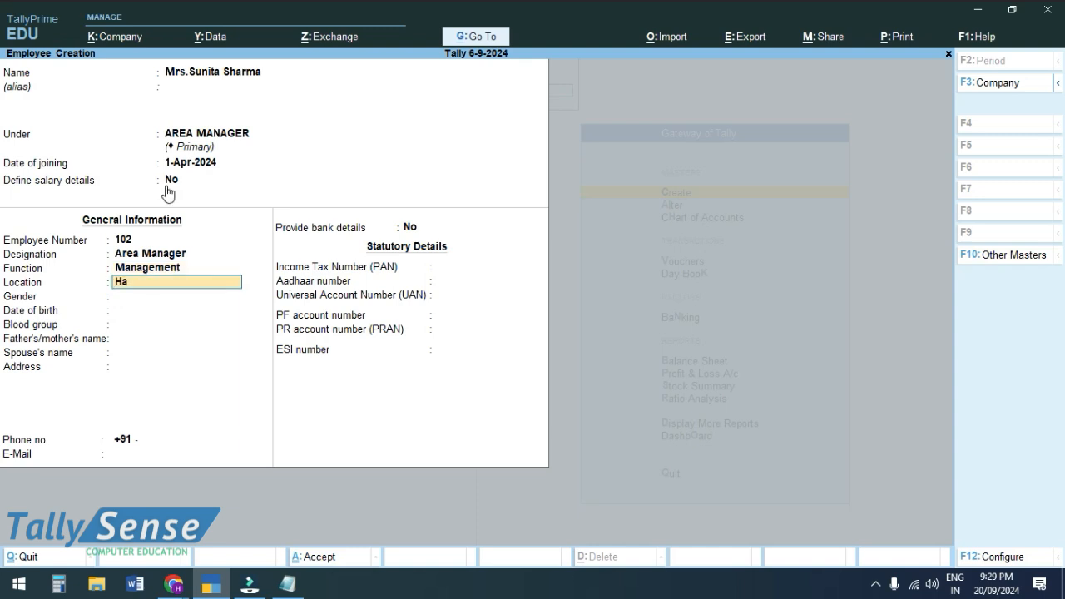
{"action": "key", "text": "BackSpace"}
{"action": "key", "text": "BackSpace"}
{"action": "key", "text": "BackSpace"}
{"action": "type", "text": "Nagpur"}
- Set gender Female and blood group A1B Negative, skipping the date of birth
{"action": "key", "text": "Return"}
{"action": "key", "text": "Down"}
{"action": "key", "text": "Return"}
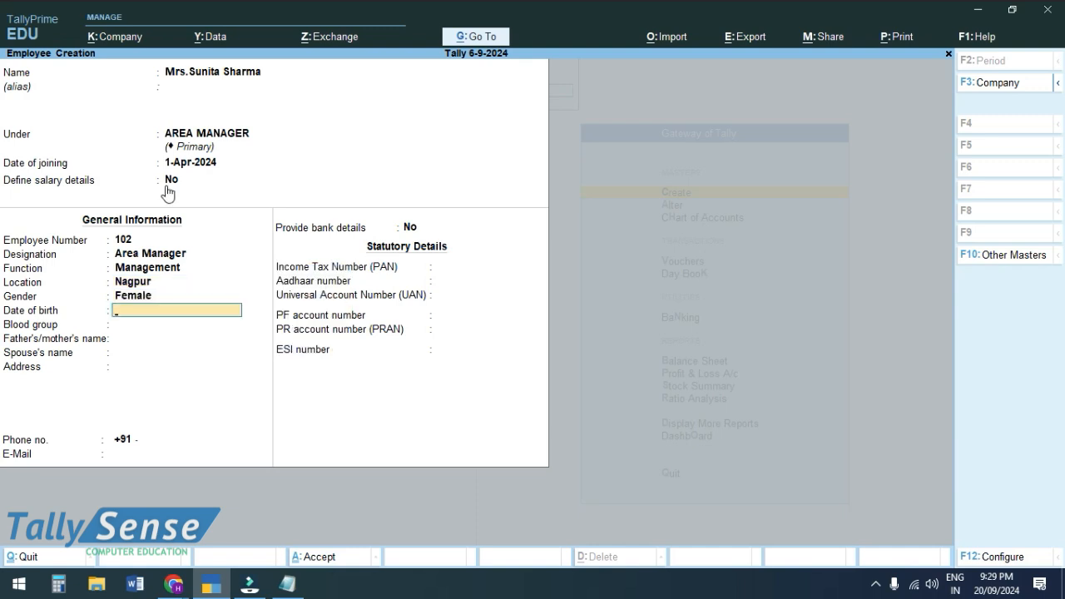
{"action": "key", "text": "Return"}
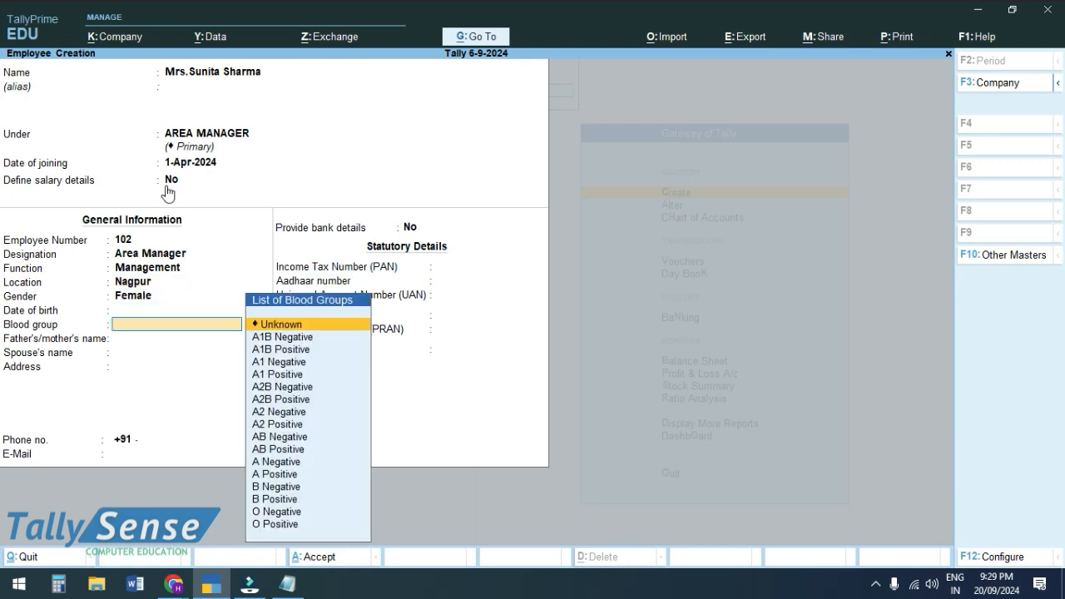
{"action": "key", "text": "Down"}
{"action": "key", "text": "Return"}
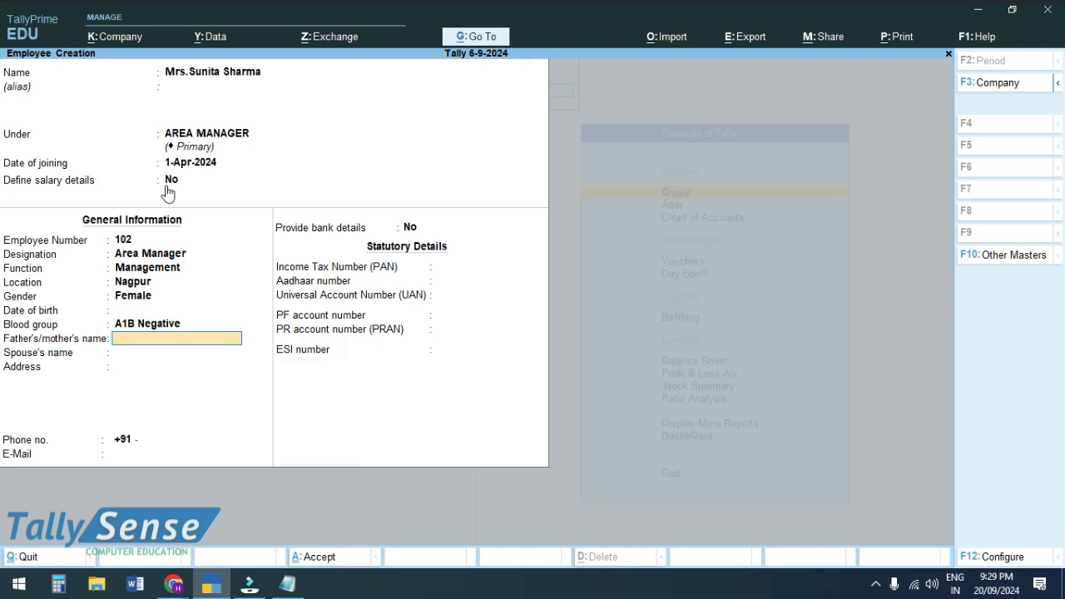
{"action": "key", "text": "Return"}
{"action": "key", "text": "Return"}
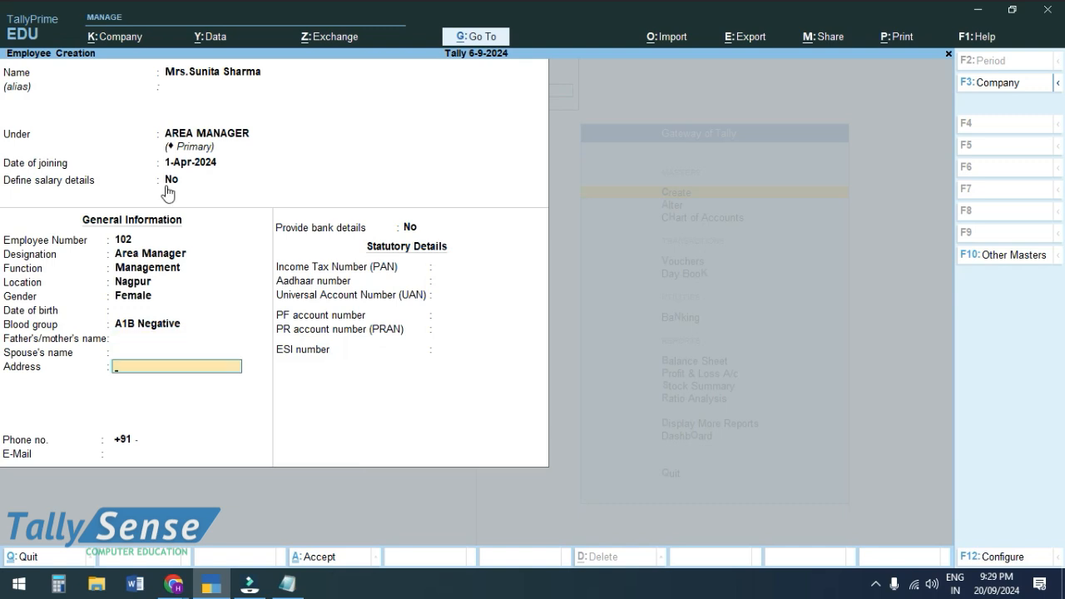
- Save the area manager's record and quit Employee Creation
{"action": "key", "text": "alt"}
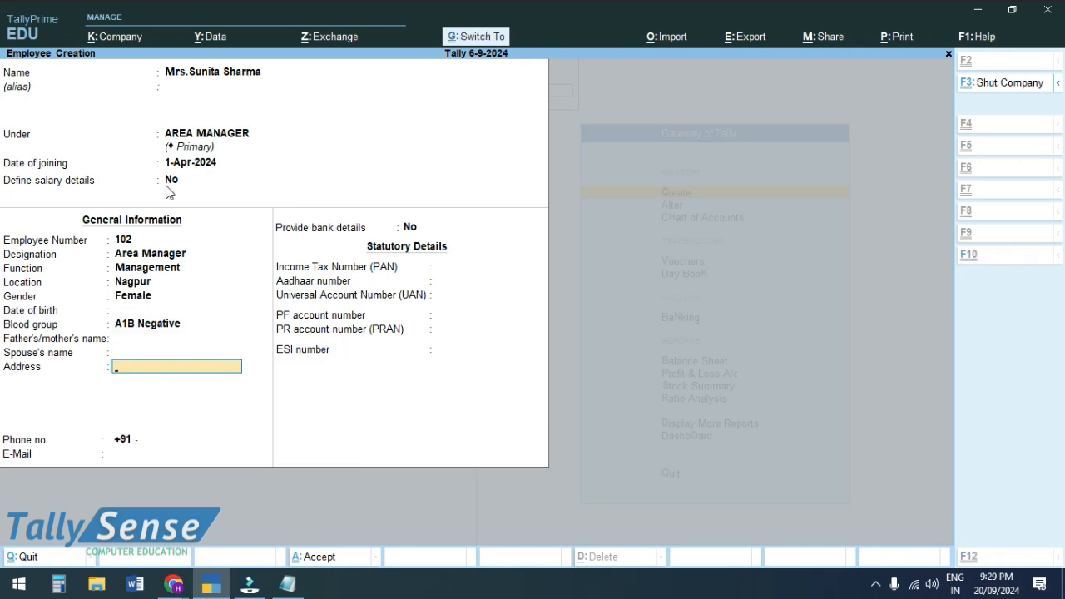
{"action": "key", "text": "ctrl+a"}
{"action": "key", "text": "Escape"}
{"action": "key", "text": "Return"}
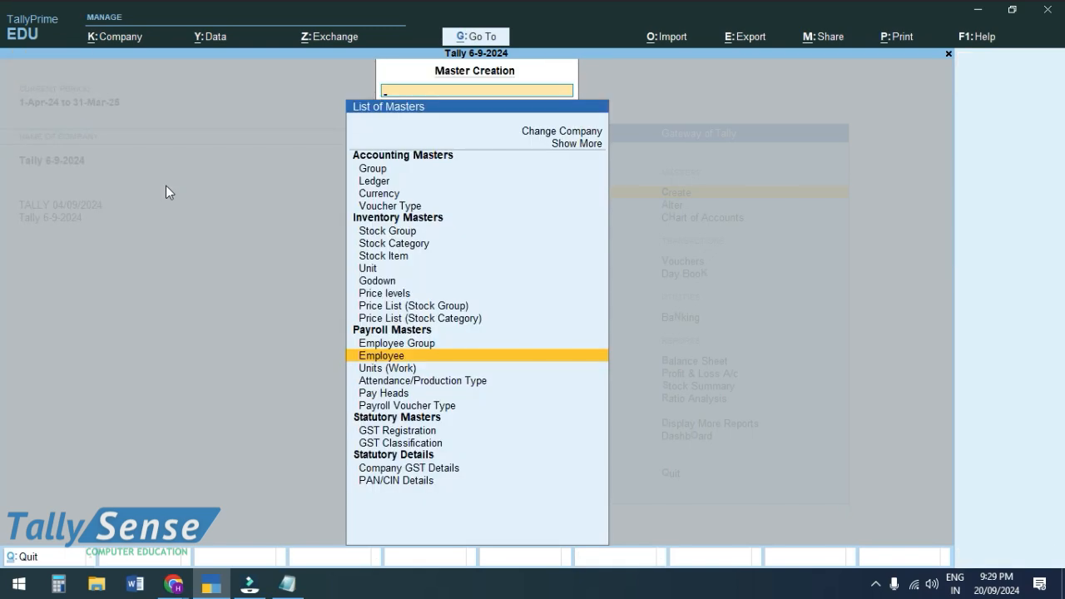
{"action": "key", "text": "alt+Tab"}
{"action": "key", "text": "alt+Tab"}
{"action": "key", "text": "alt+Tab"}
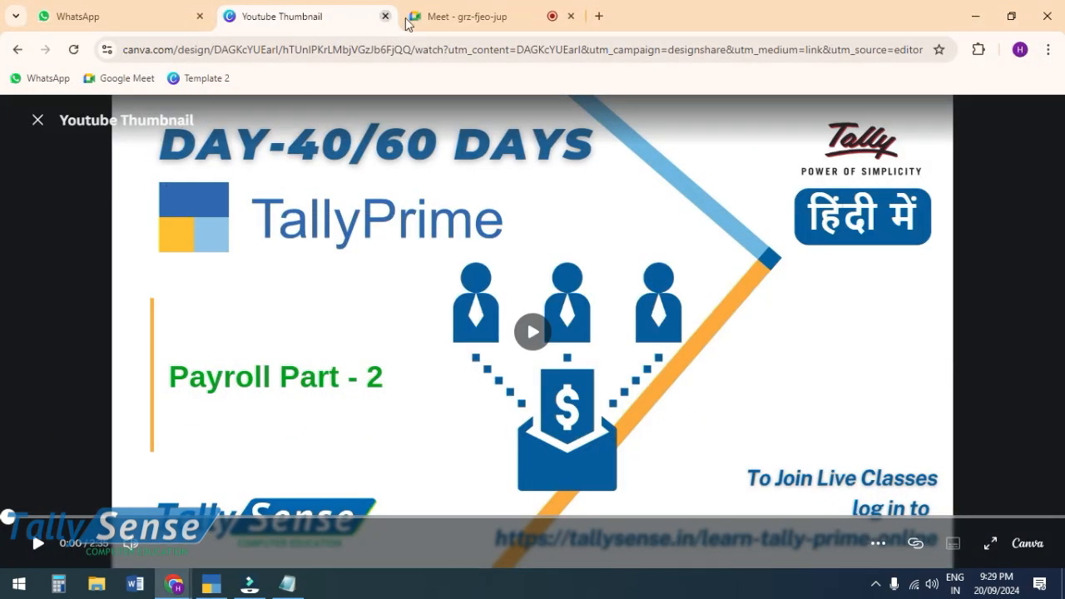
- Show the three participants in the Google Meet call, then return to TallyPrime
{"action": "left_click", "coordinate": [427, 17]}
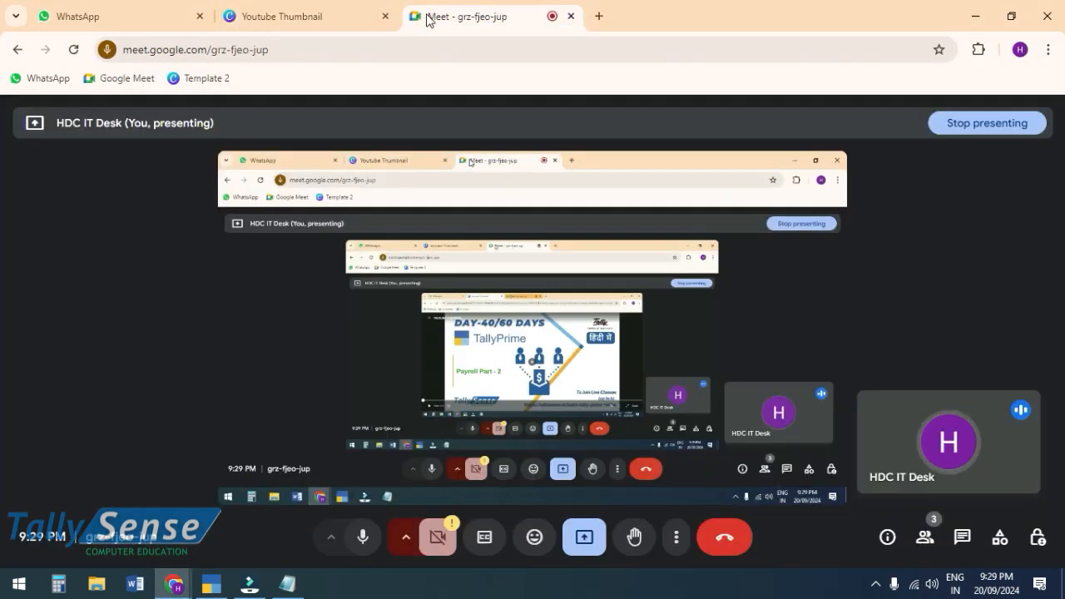
{"action": "left_click", "coordinate": [924, 537]}
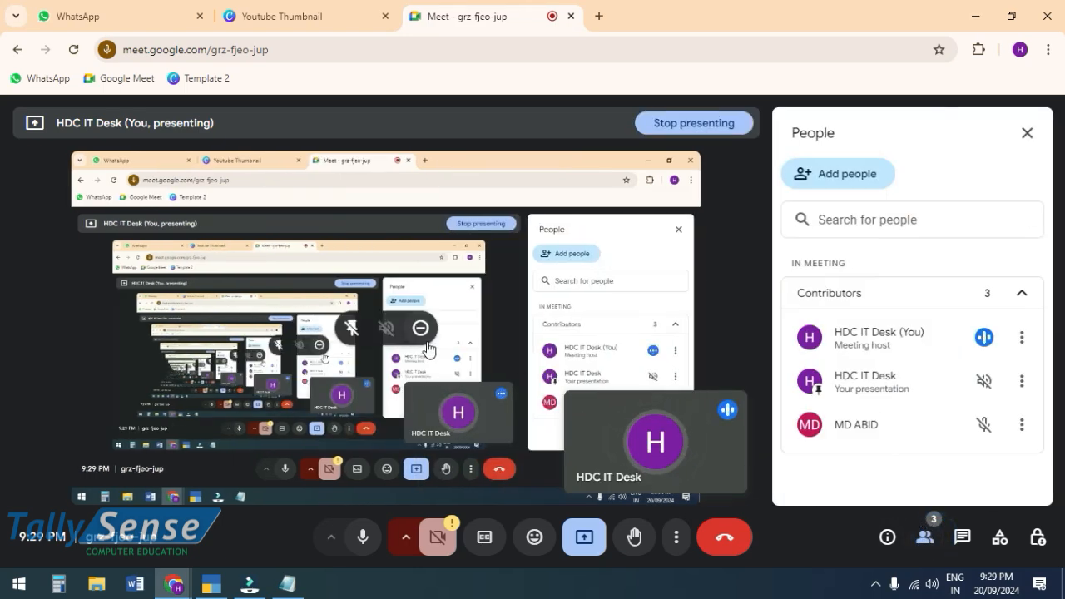
{"action": "key", "text": "alt+Tab"}
{"action": "key", "text": "alt+Tab"}
{"action": "key", "text": "alt+Tab"}
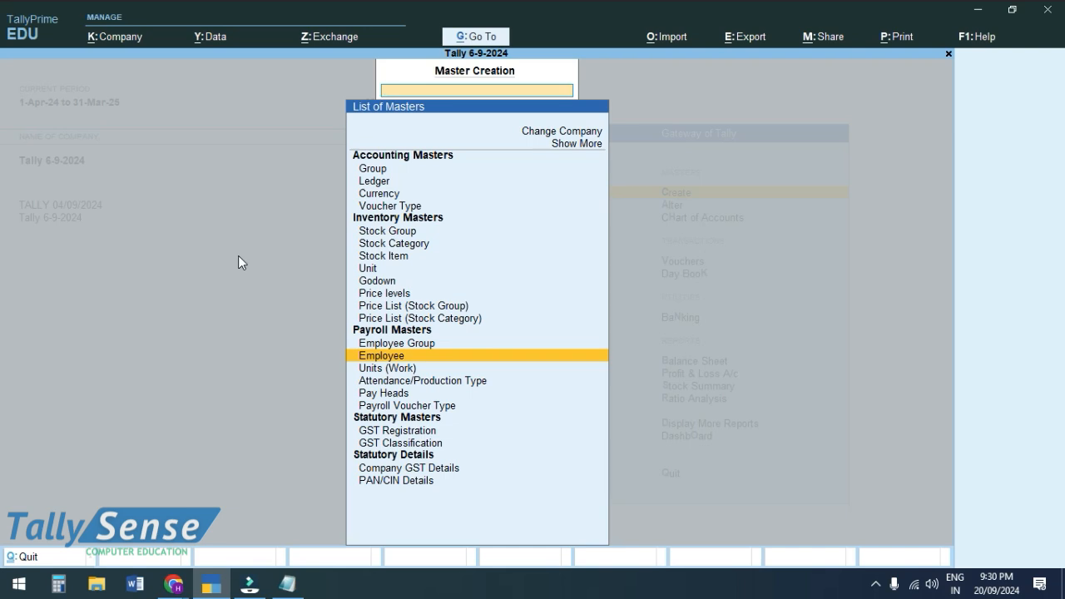
- Check the PF figures in Notepad, then page back through the existing pay heads to BASIC SALARY
{"action": "key", "text": "alt+Tab"}
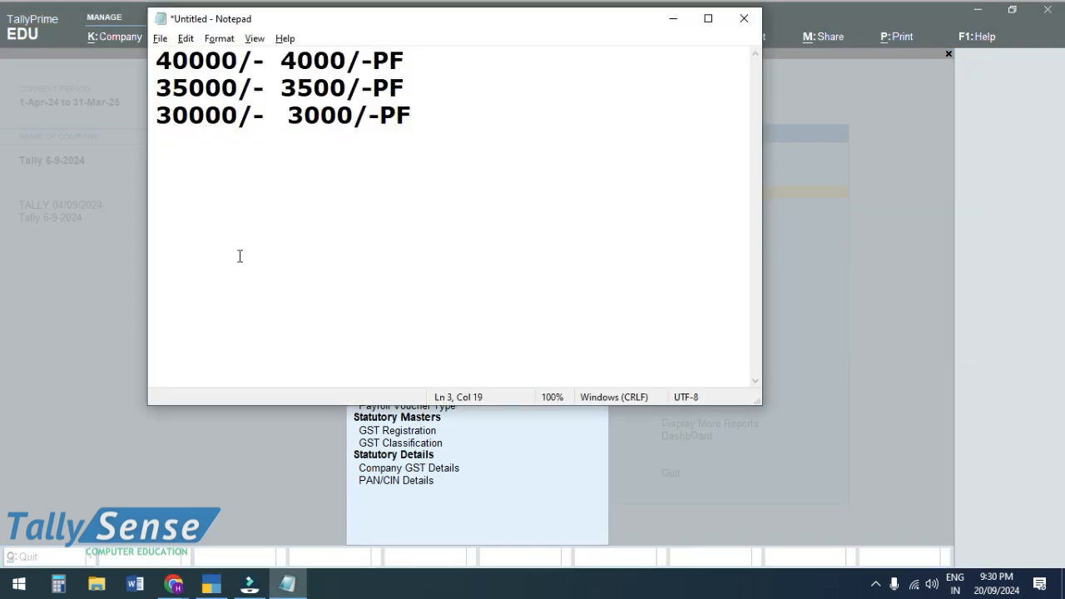
{"action": "key", "text": "alt+Tab"}
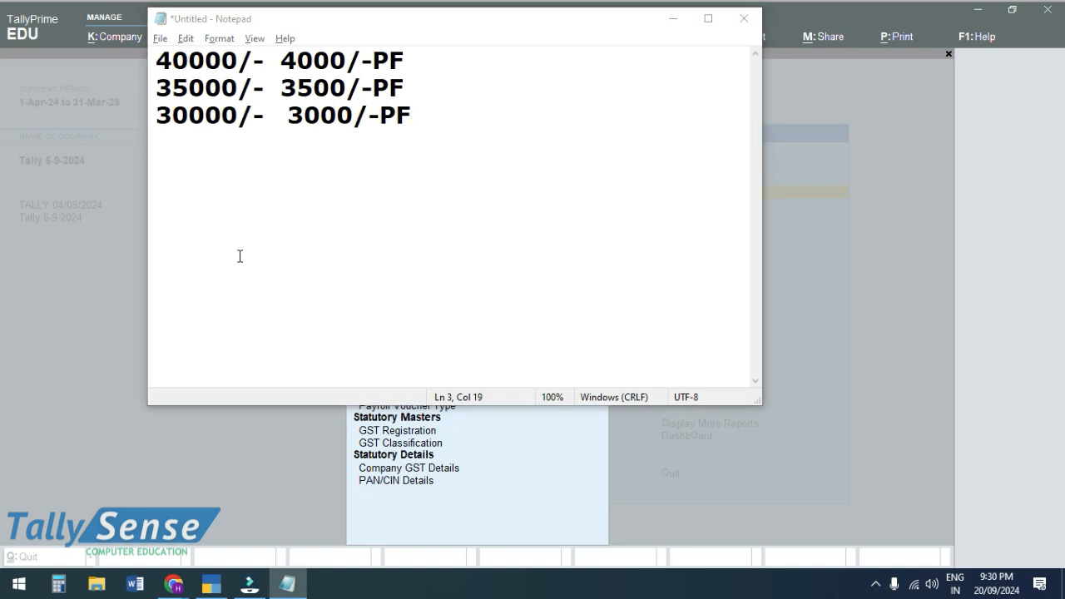
{"action": "key", "text": "alt+Tab"}
{"action": "key", "text": "alt+Tab"}
{"action": "key", "text": "alt+Tab"}
{"action": "key", "text": "alt+Tab"}
{"action": "key", "text": "alt+Tab"}
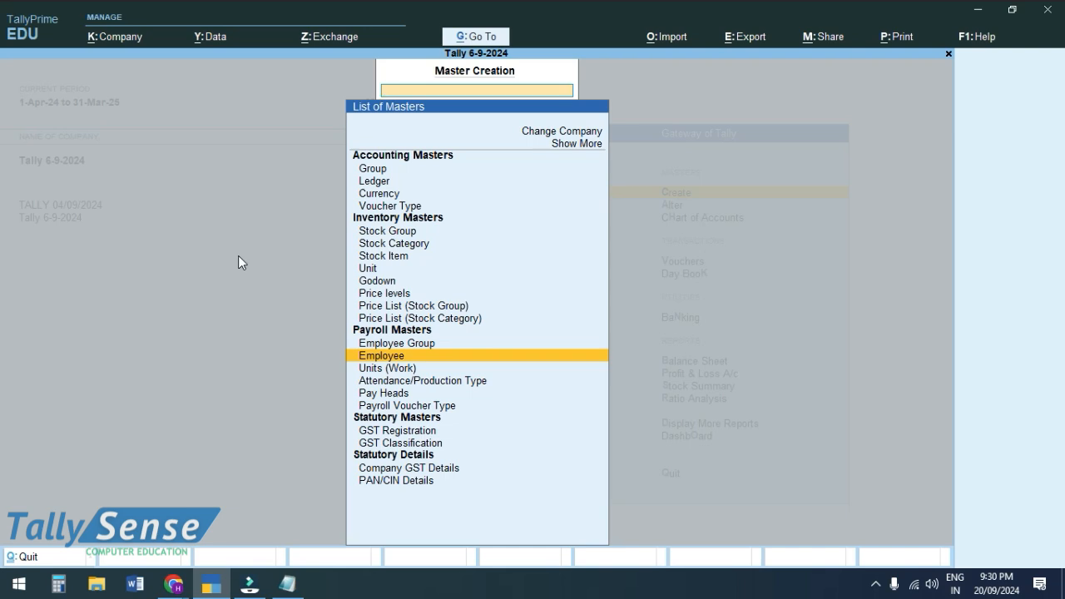
{"action": "key", "text": "Down"}
{"action": "key", "text": "Down"}
{"action": "key", "text": "Down"}
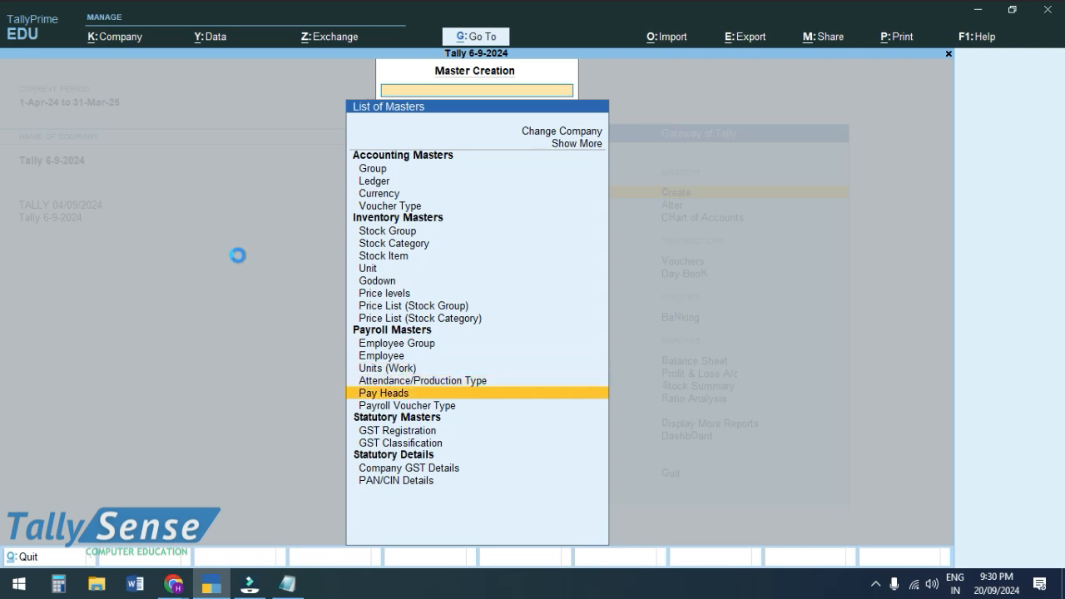
{"action": "key", "text": "Return"}
{"action": "key", "text": "Page_Up"}
{"action": "key", "text": "Page_Up"}
{"action": "key", "text": "Page_Up"}
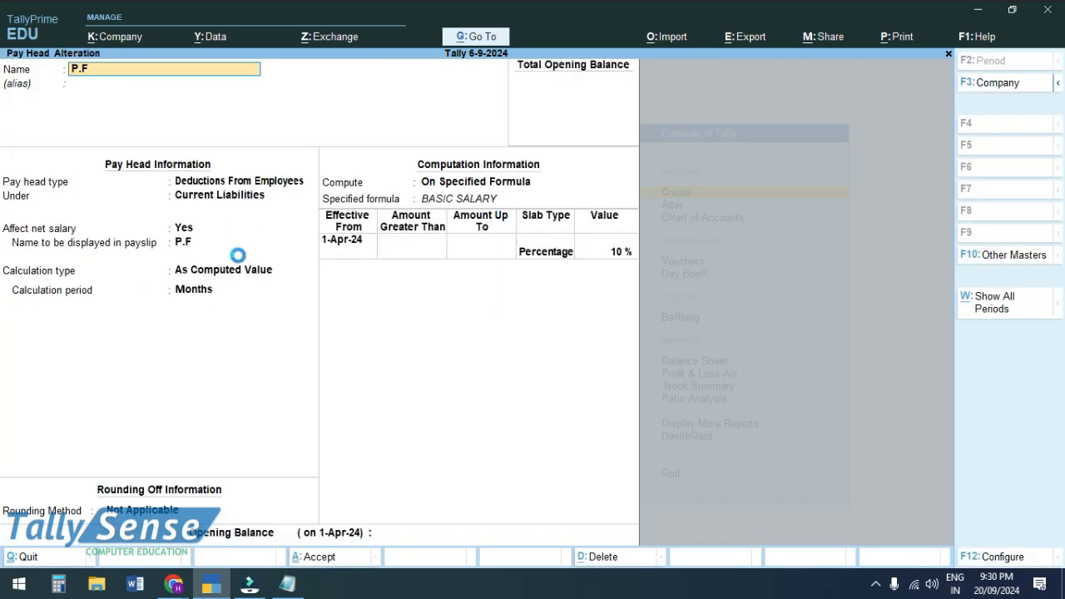
{"action": "key", "text": "Page_Up"}
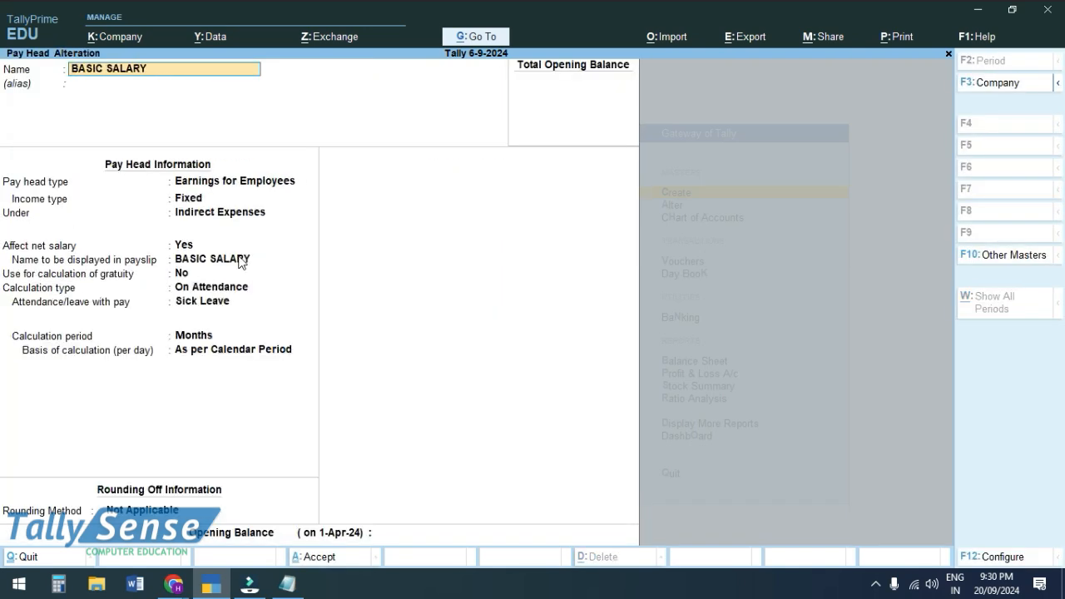
{"action": "key", "text": "Page_Up"}
- Leave Pay Heads and start a new employee under Primary, joining 1-Apr-2024
{"action": "key", "text": "Escape"}
{"action": "key", "text": "Return"}
{"action": "key", "text": "Escape"}
{"action": "key", "text": "Return"}
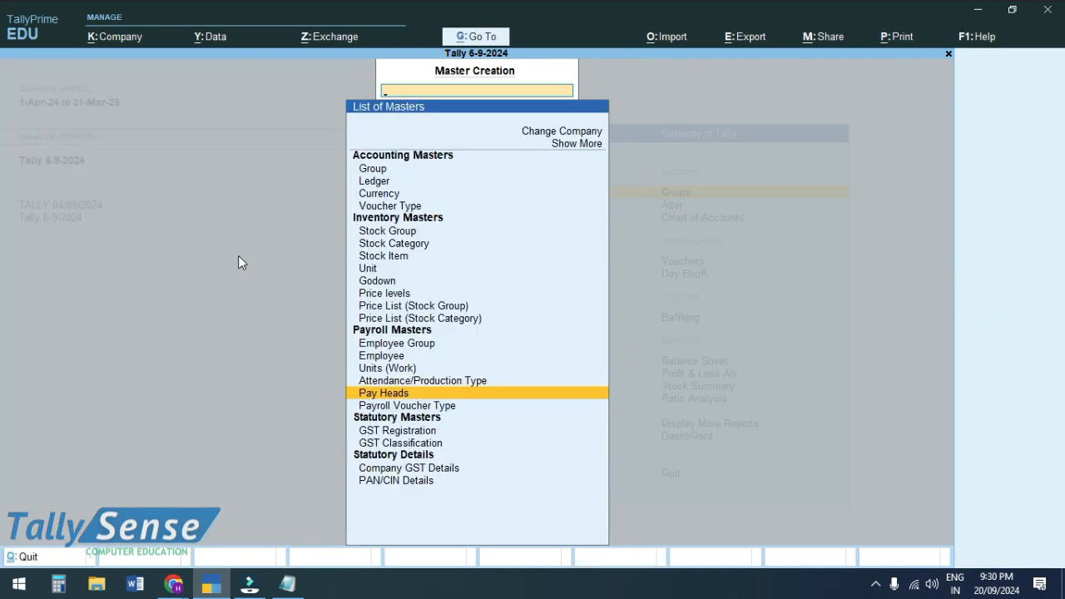
{"action": "key", "text": "Up"}
{"action": "key", "text": "Up"}
{"action": "key", "text": "Up"}
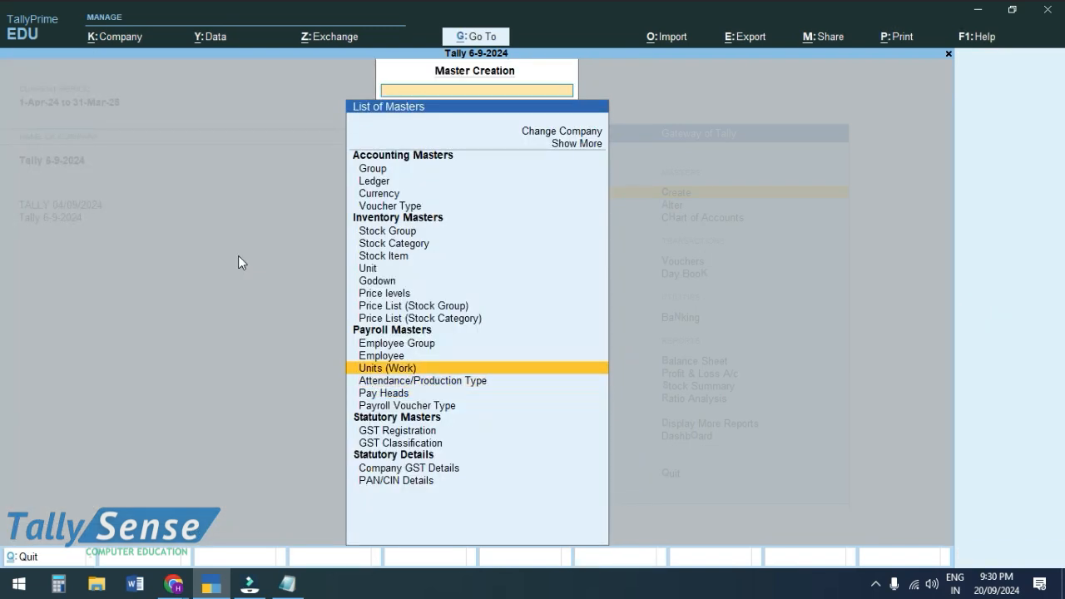
{"action": "key", "text": "Return"}
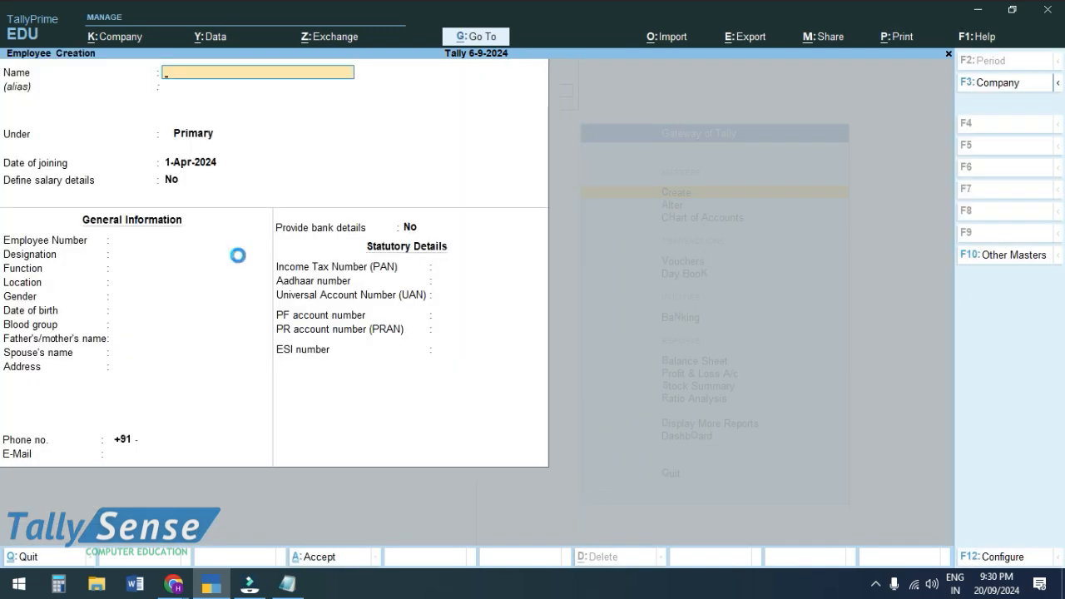
- Give the manager employee BASIC SALARY from 1-Apr-24, then drop it and save without salary details
{"action": "key", "text": "Page_Up"}
{"action": "key", "text": "Page_Up"}
{"action": "key", "text": "Return"}
{"action": "key", "text": "Return"}
{"action": "key", "text": "Return"}
{"action": "key", "text": "Return"}
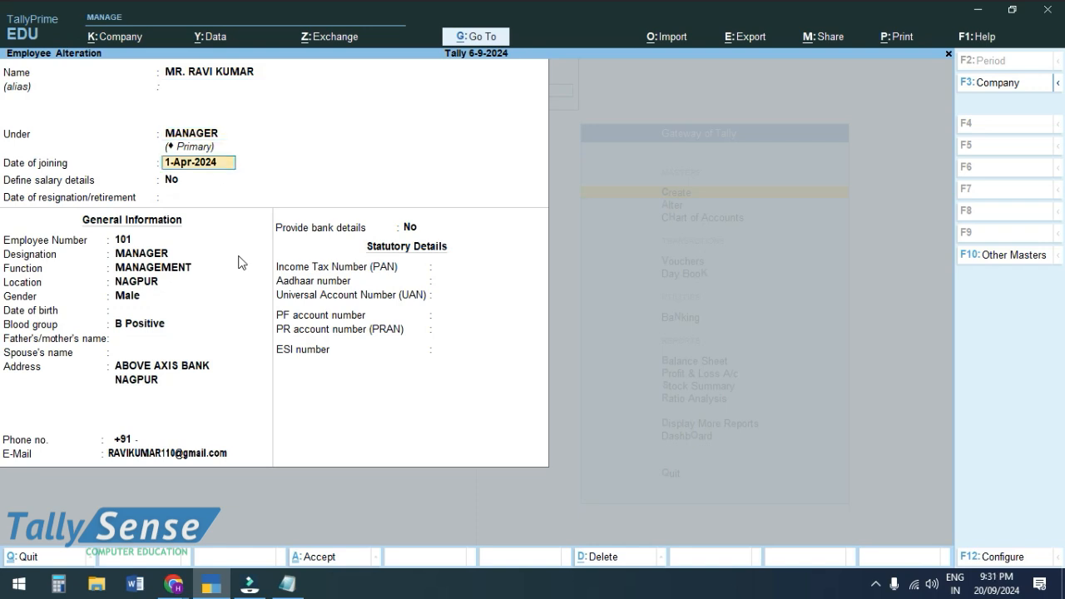
{"action": "type", "text": "y"}
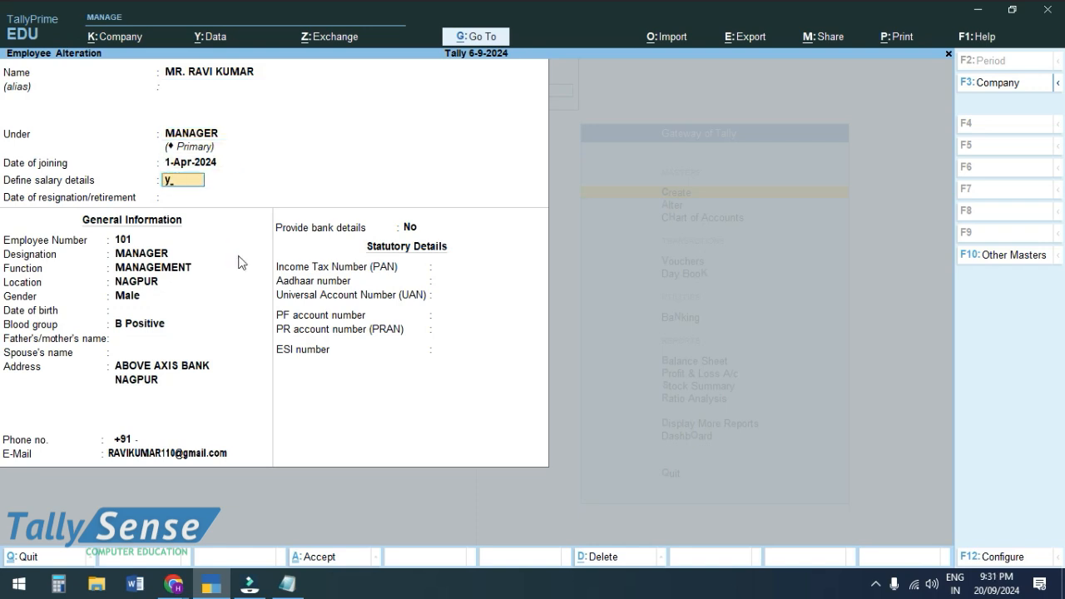
{"action": "key", "text": "Return"}
{"action": "key", "text": "Return"}
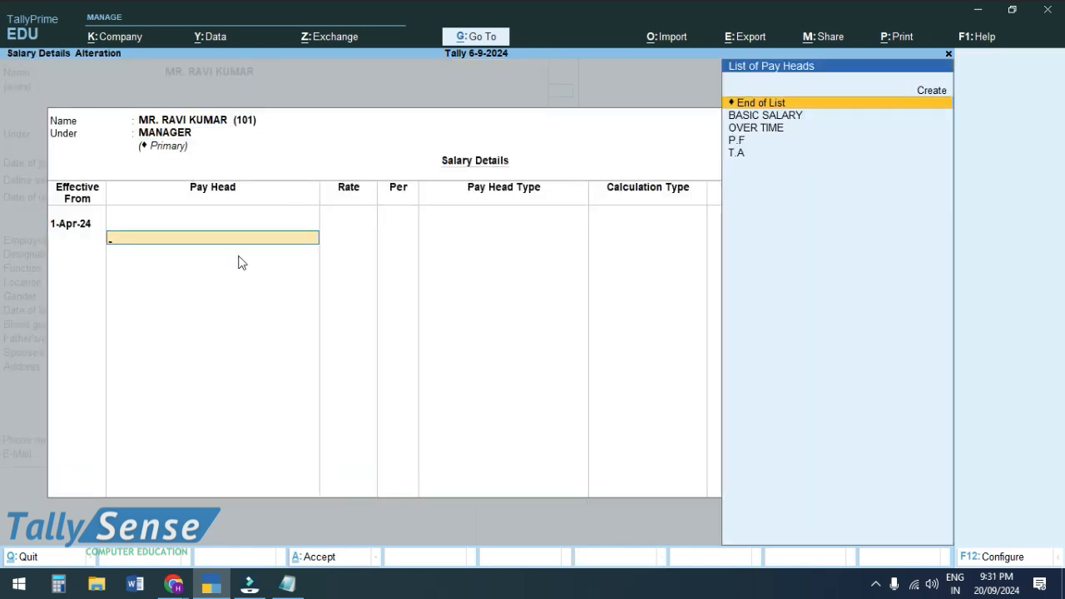
{"action": "key", "text": "Down"}
{"action": "key", "text": "Return"}
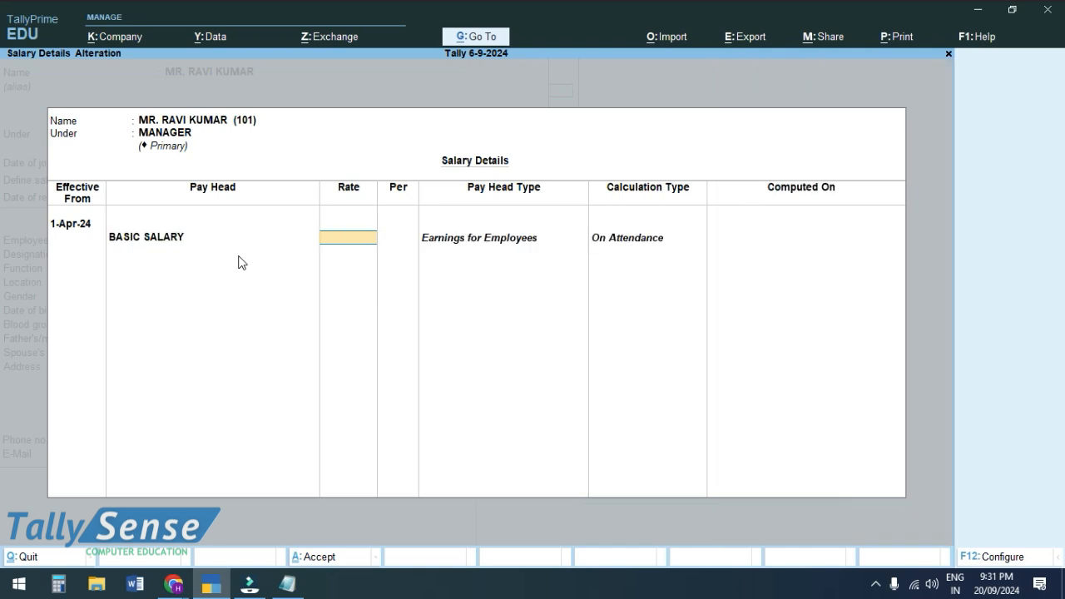
{"action": "key", "text": "Escape"}
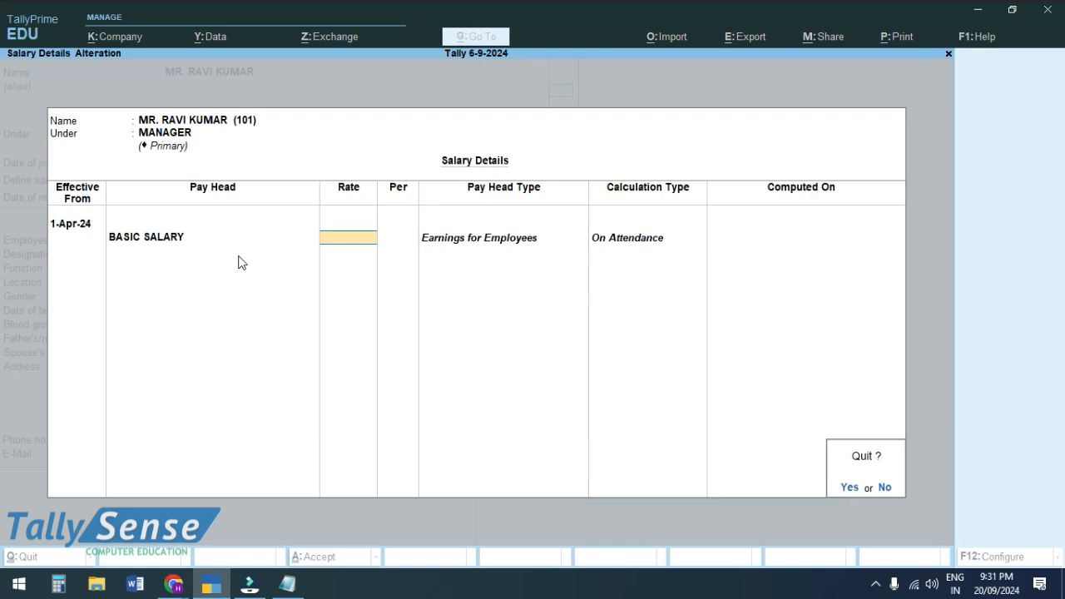
{"action": "key", "text": "Return"}
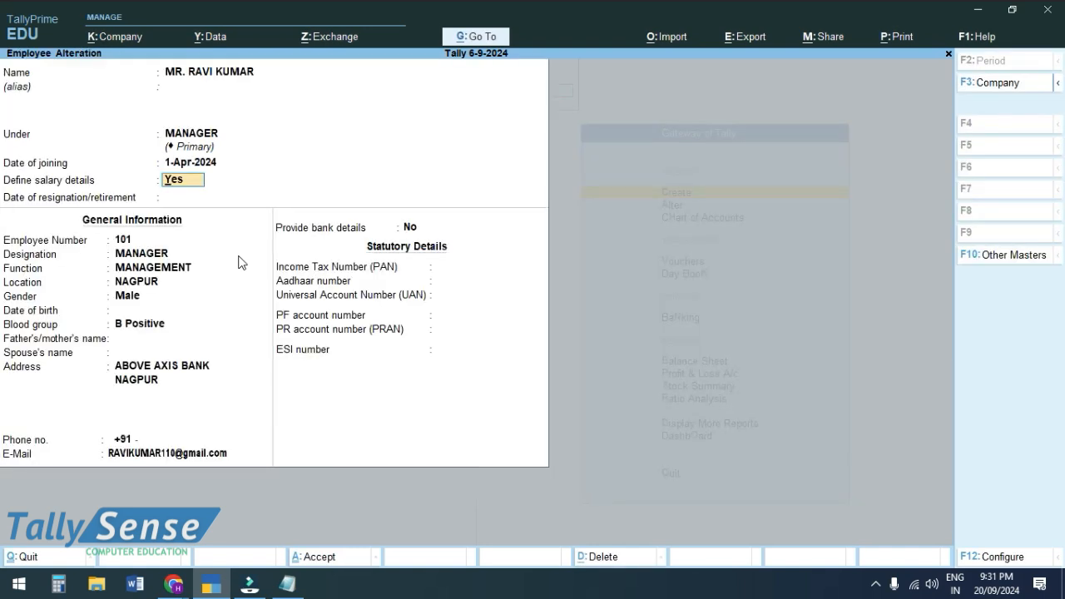
{"action": "type", "text": "n"}
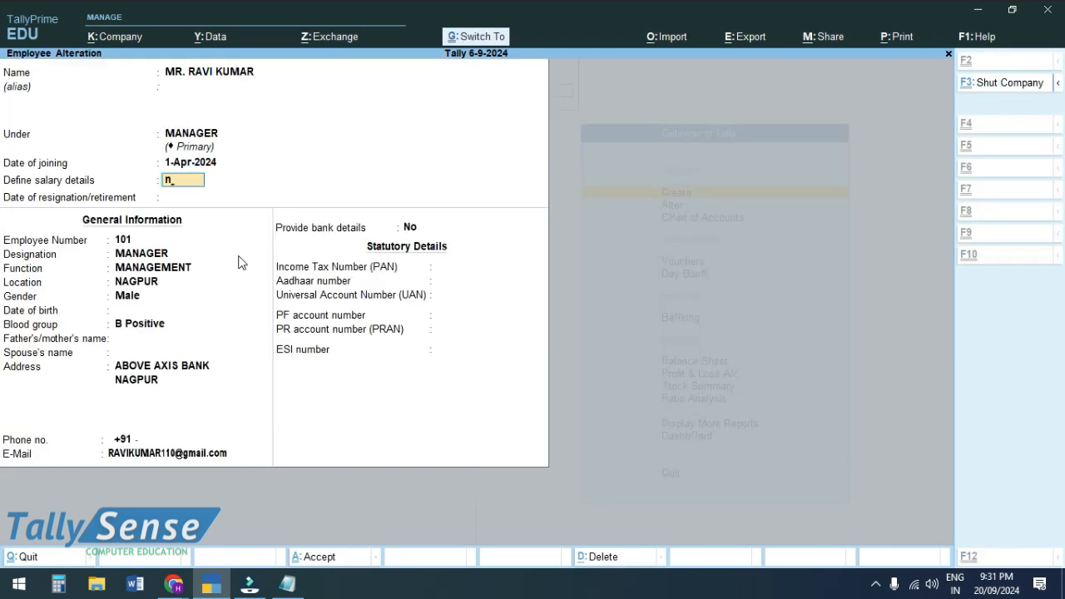
{"action": "key", "text": "ctrl+a"}
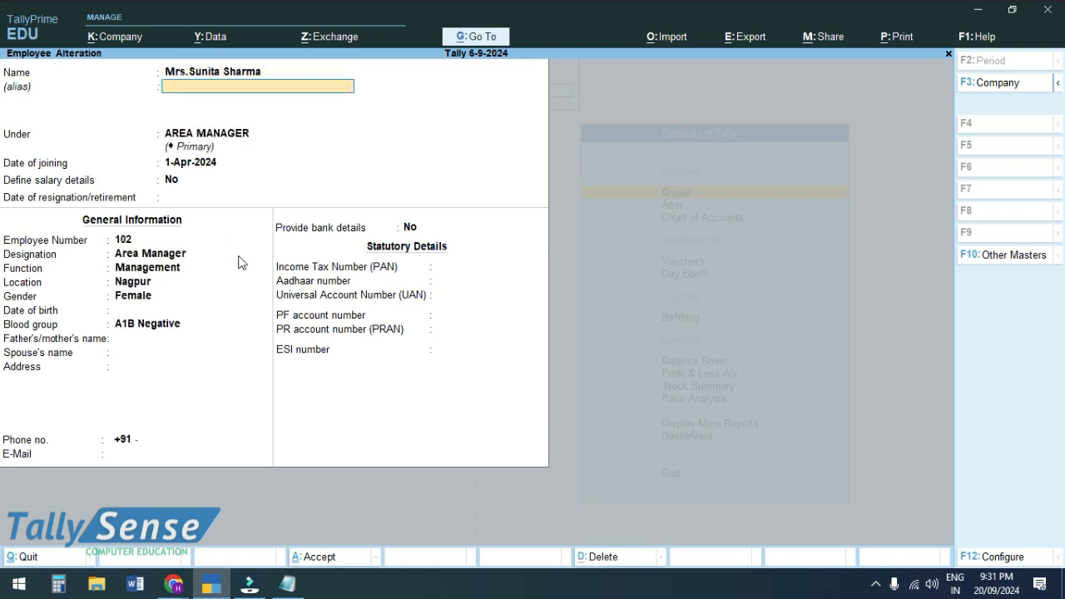
- Start salary details for area manager 102, then discard the changes and close employee creation
{"action": "key", "text": "Return"}
{"action": "key", "text": "Return"}
{"action": "key", "text": "Return"}
{"action": "type", "text": "y"}
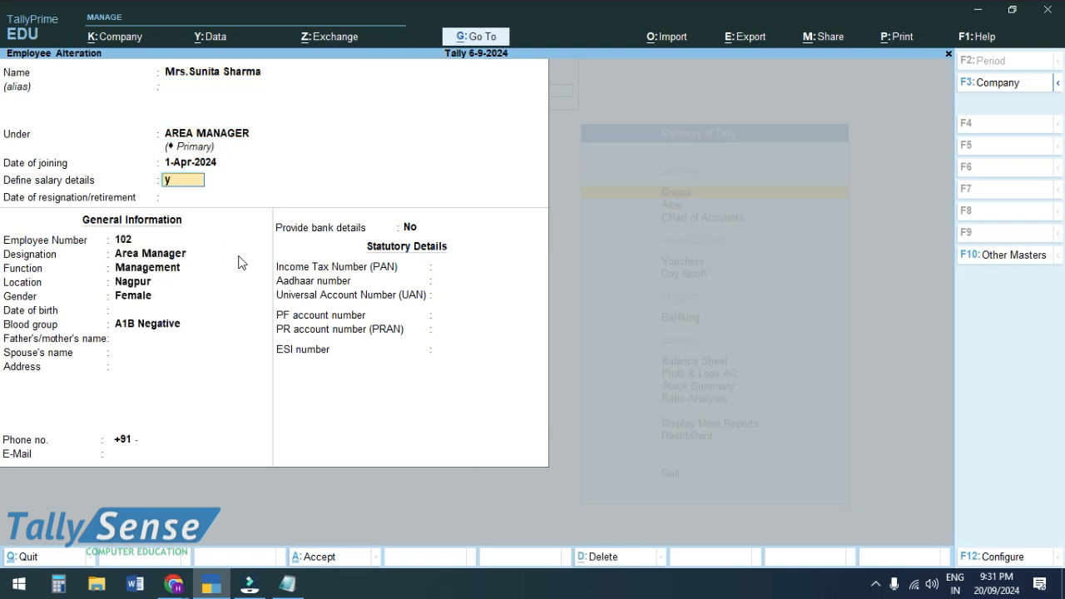
{"action": "key", "text": "Return"}
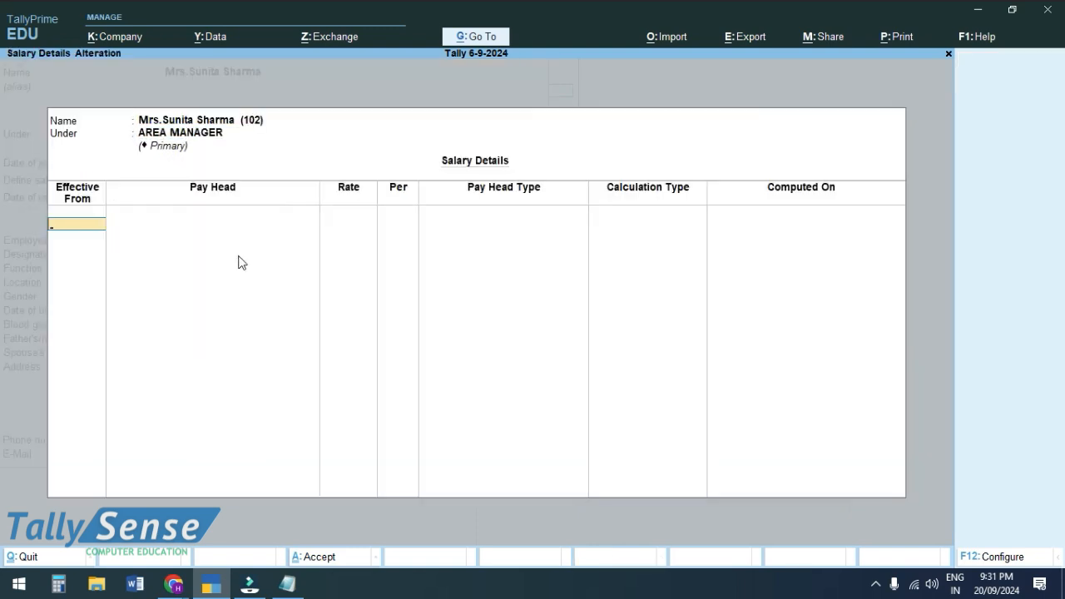
{"action": "key", "text": "Escape"}
{"action": "key", "text": "Escape"}
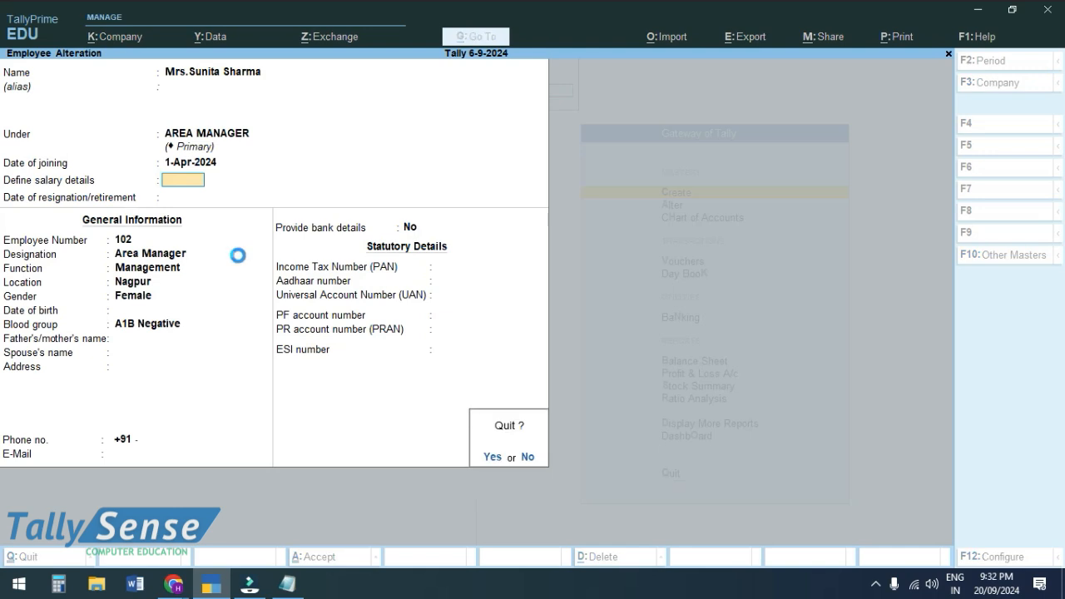
{"action": "key", "text": "y"}
{"action": "key", "text": "Escape"}
{"action": "key", "text": "y"}
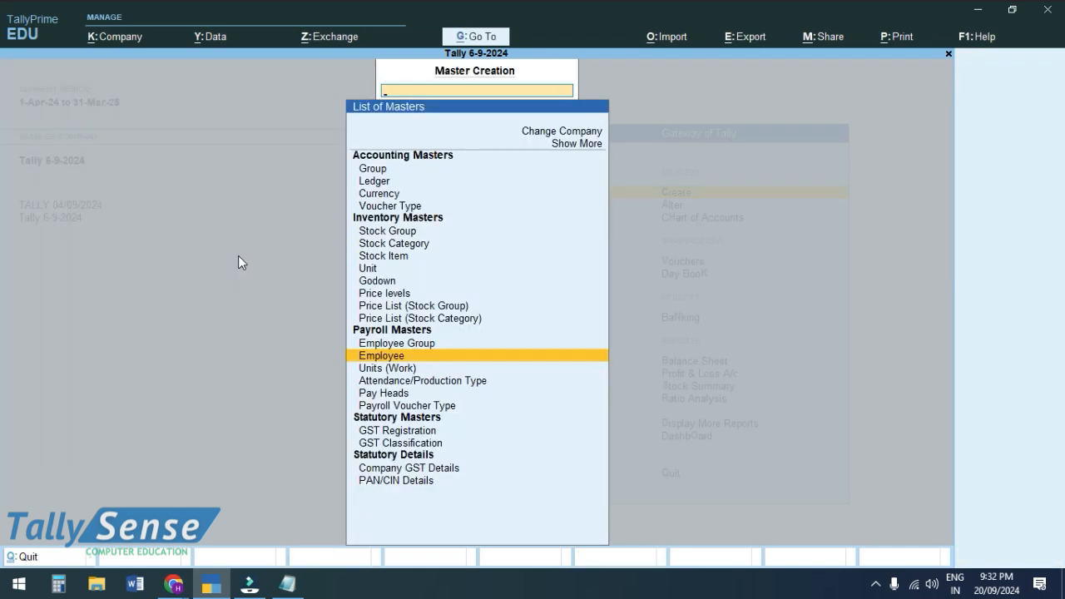
{"action": "key", "text": "Escape"}
- Go back to the Gateway of Tally and bring Chrome's Google Meet presentation window to the front
{"action": "key", "text": "Down"}
{"action": "key", "text": "Down"}
{"action": "key", "text": "Down"}
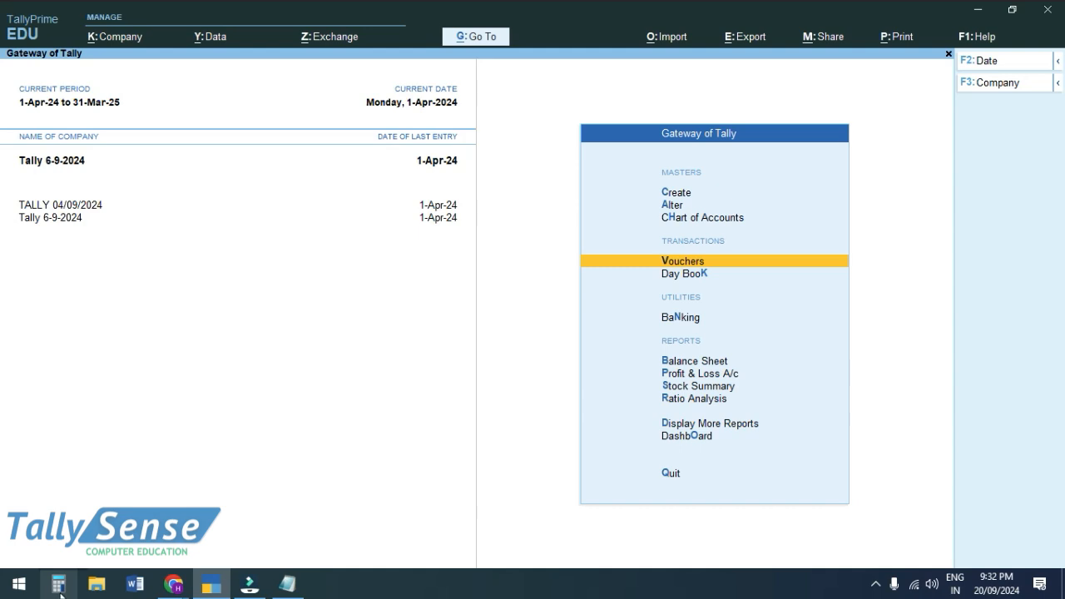
{"action": "mouse_move", "coordinate": [200, 583]}
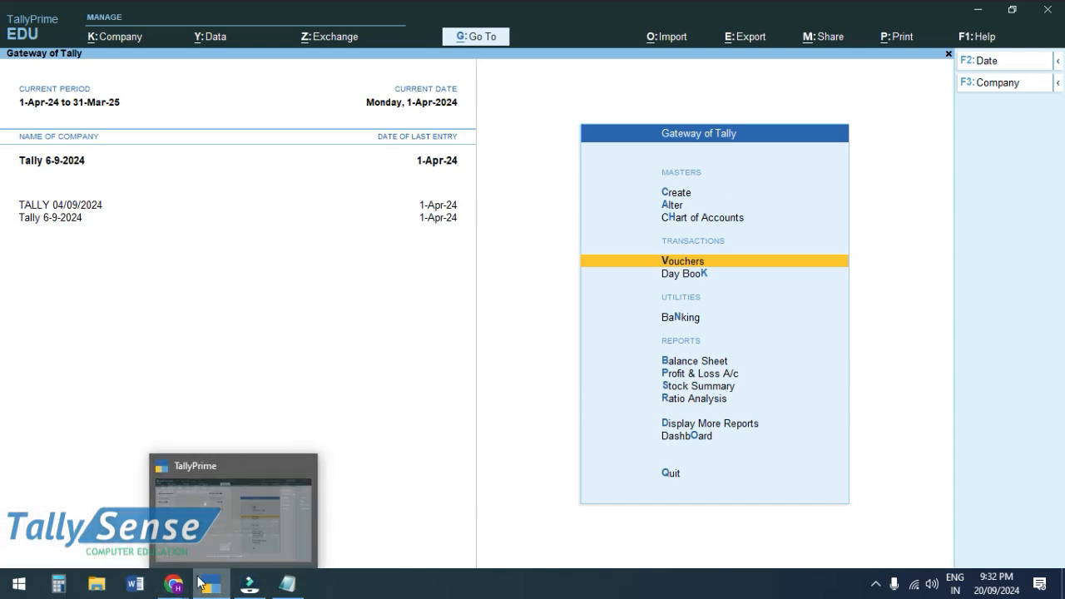
{"action": "left_click", "coordinate": [132, 545]}
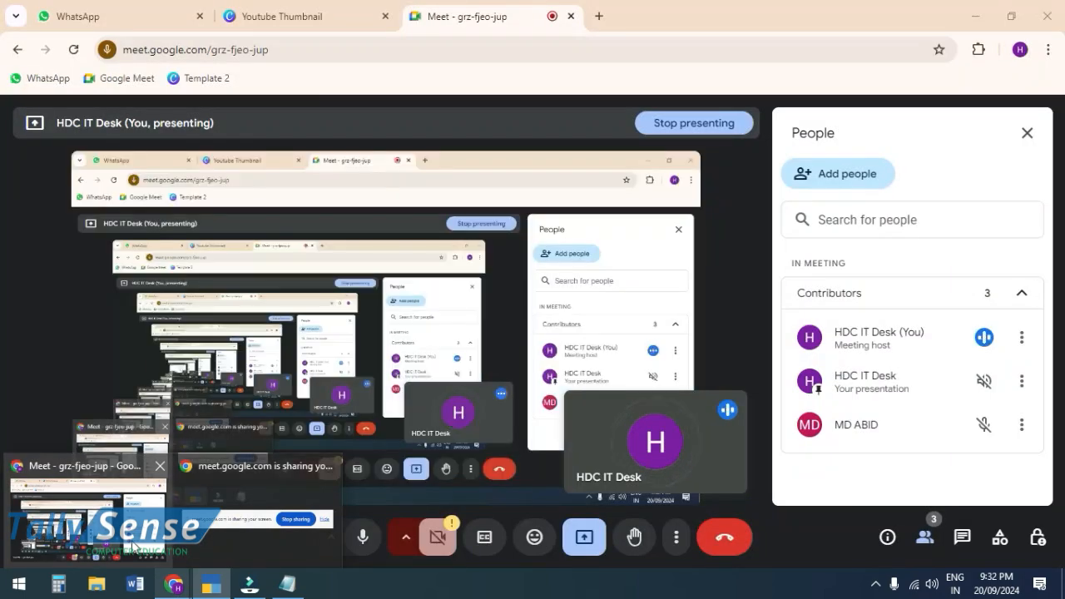